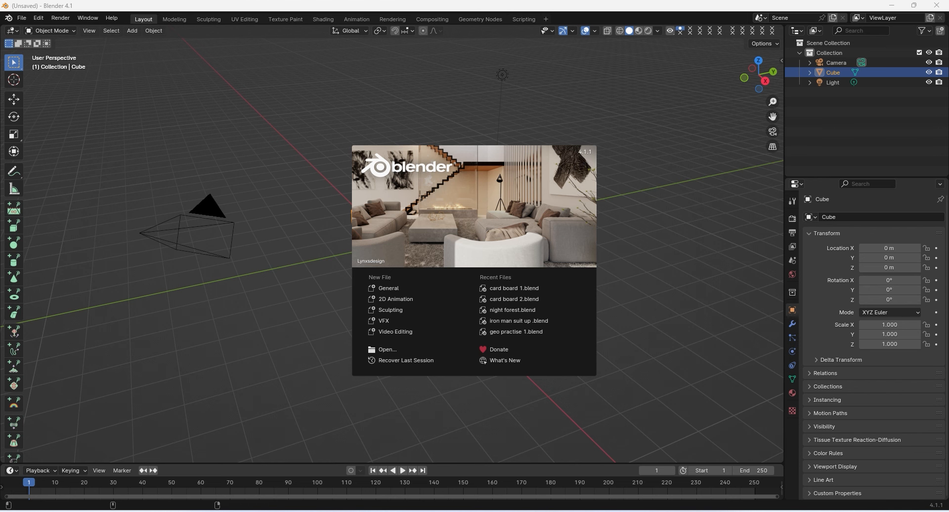
Step: Switch to Chrome with the G1 VFX STUDIO profile, search Google for blender and open the official blender.org home page
{"action": "scroll", "coordinate": [544, 252], "scroll_direction": "down", "scroll_amount": 2}
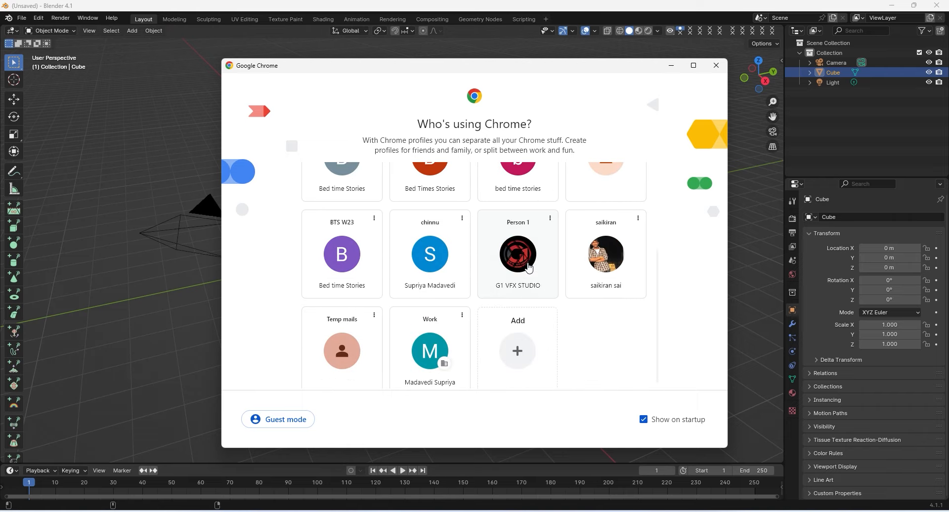
{"action": "left_click", "coordinate": [528, 262]}
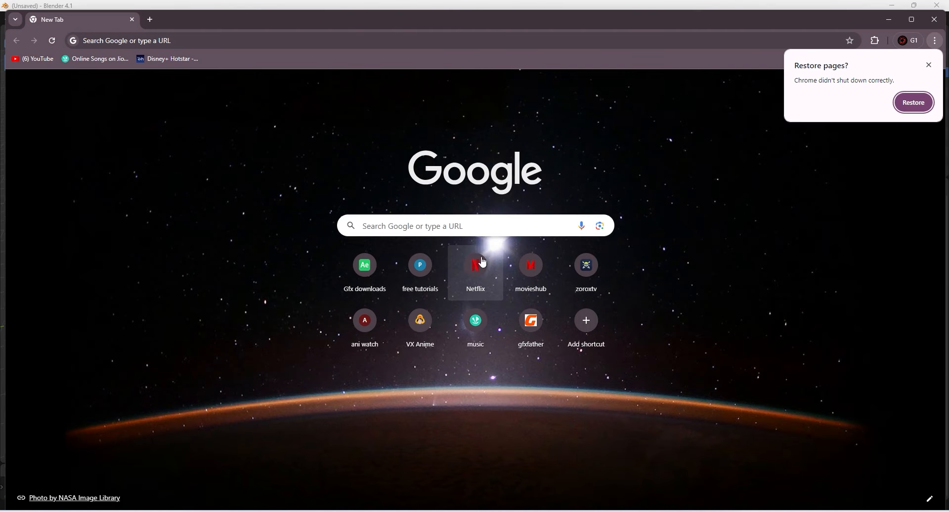
{"action": "left_click", "coordinate": [490, 225]}
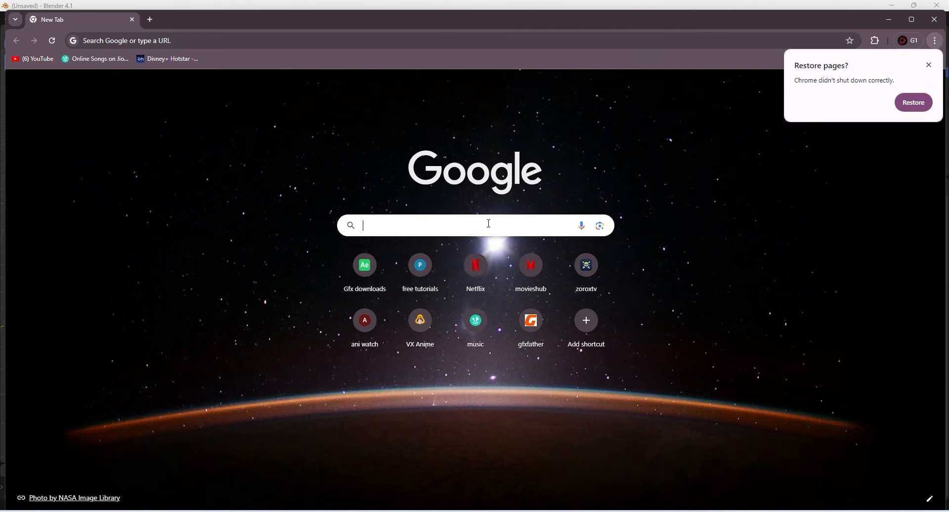
{"action": "type", "text": "blend"}
{"action": "key", "text": "Return"}
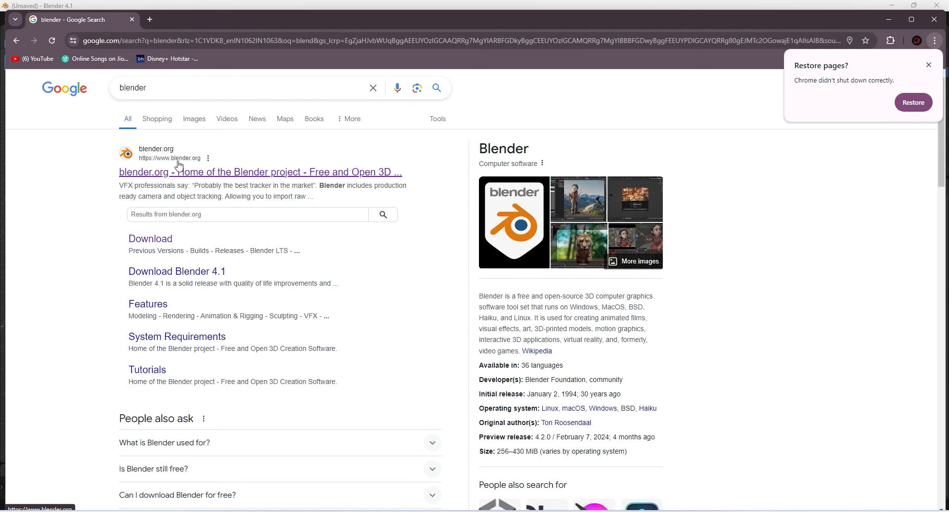
{"action": "left_click", "coordinate": [240, 173]}
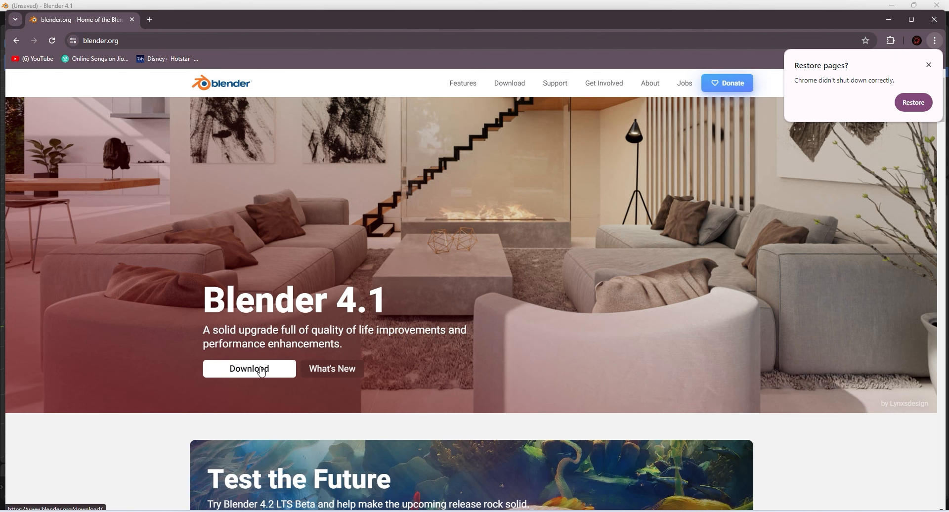
Step: Look through the blender.org home page down to the Free and Open Source section, and close Chrome
{"action": "scroll", "coordinate": [297, 351], "scroll_direction": "down", "scroll_amount": 5}
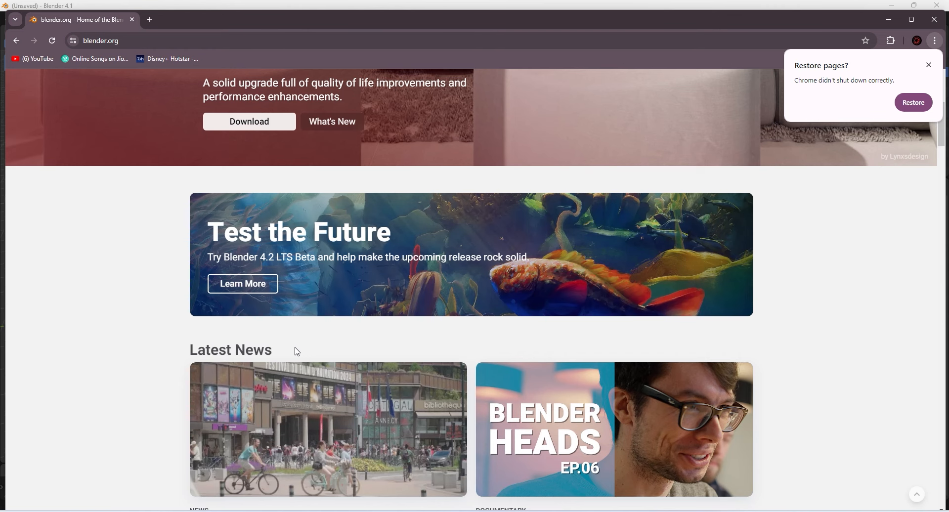
{"action": "scroll", "coordinate": [297, 351], "scroll_direction": "down", "scroll_amount": 14}
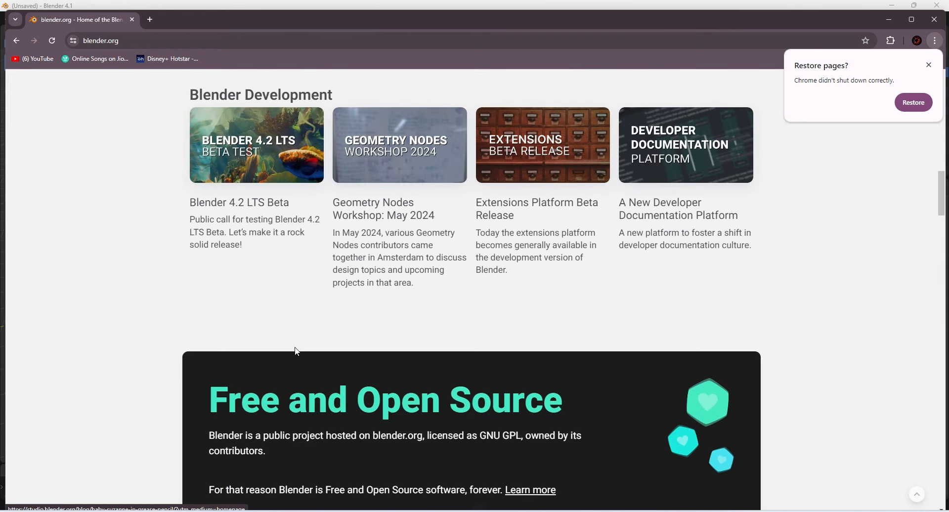
{"action": "scroll", "coordinate": [785, 184], "scroll_direction": "up", "scroll_amount": 3}
{"action": "left_click", "coordinate": [929, 64]}
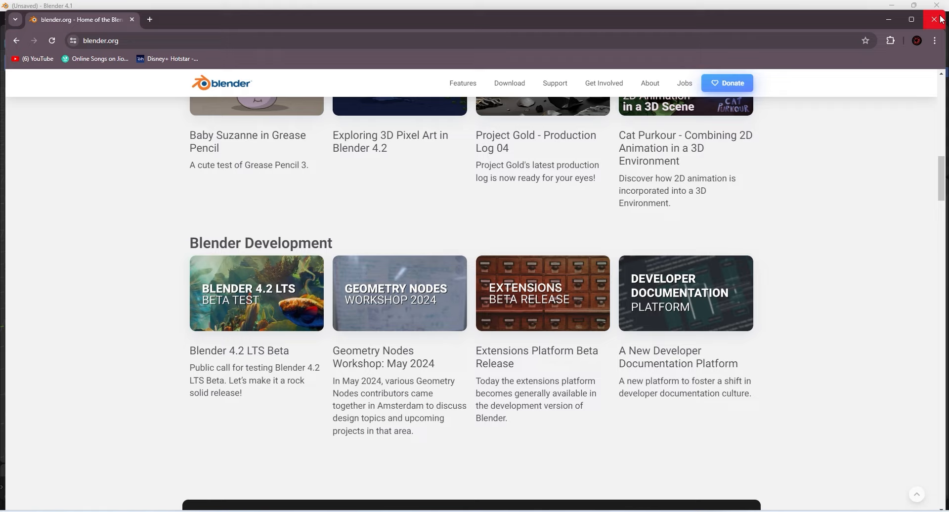
{"action": "left_click", "coordinate": [934, 20]}
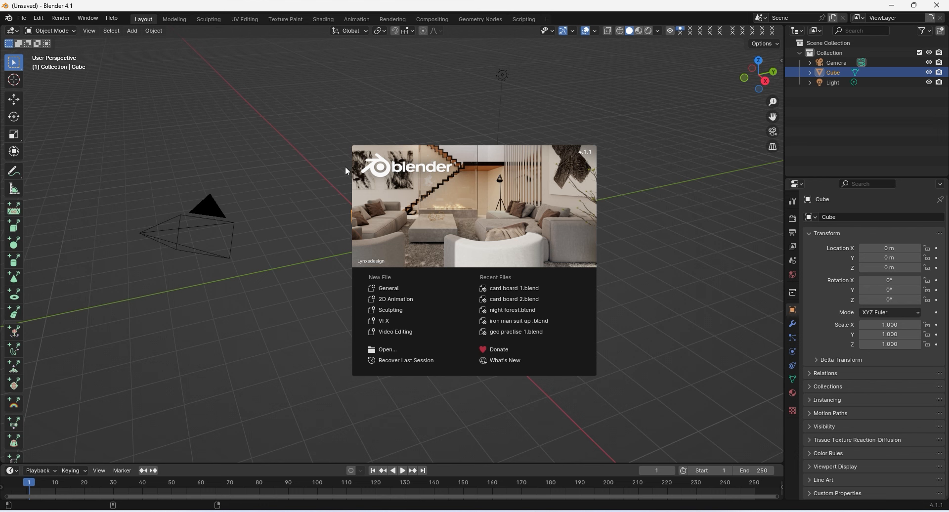
Step: Dismiss the splash screen and select the default light, camera and cube individually in the viewport, ending with the camera
{"action": "left_click", "coordinate": [251, 143]}
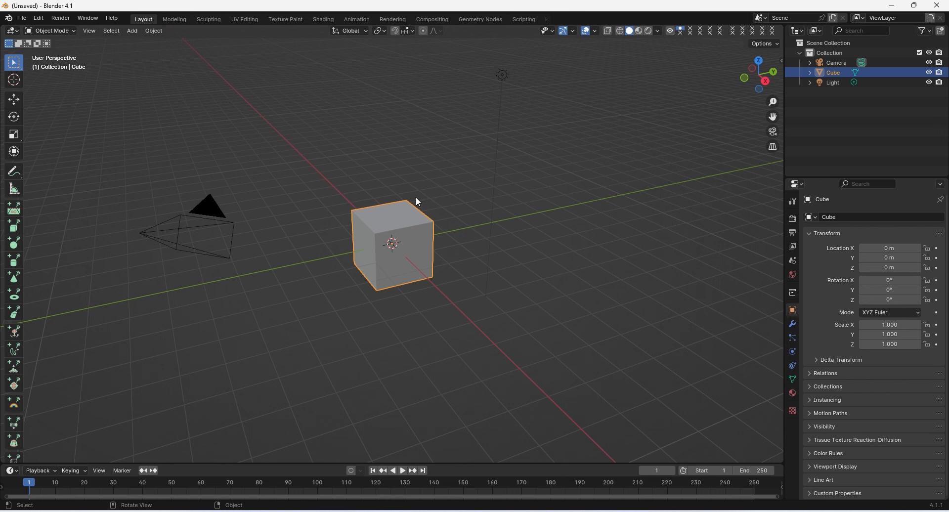
{"action": "left_click", "coordinate": [506, 74]}
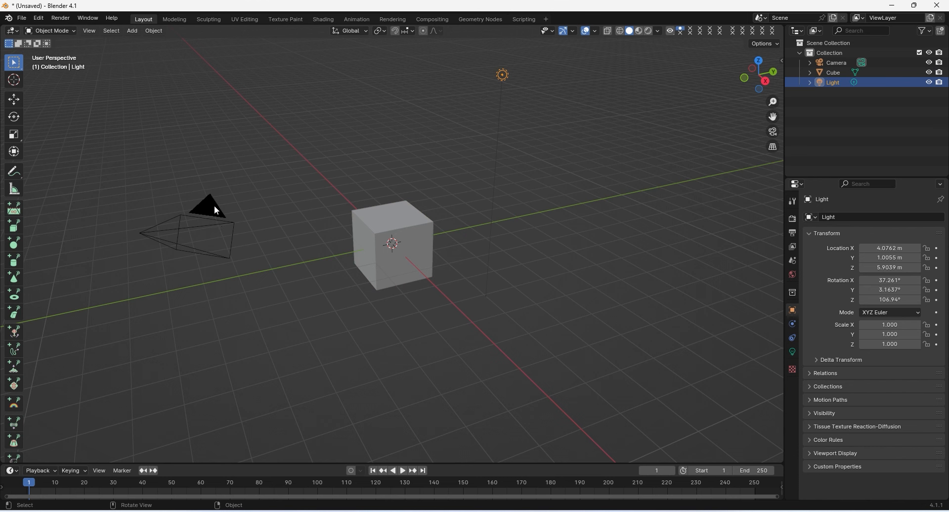
{"action": "left_click", "coordinate": [216, 208]}
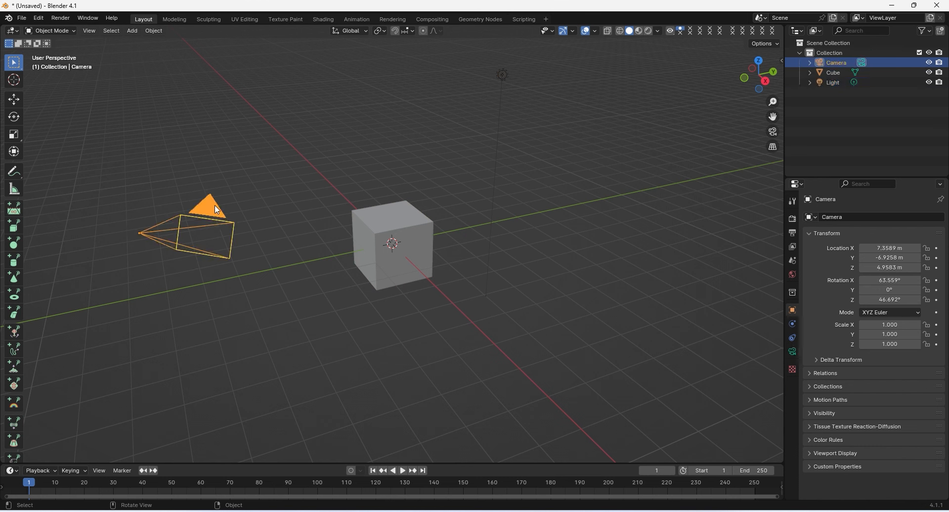
{"action": "left_click", "coordinate": [399, 218]}
{"action": "left_click", "coordinate": [509, 75]}
{"action": "left_click", "coordinate": [410, 222]}
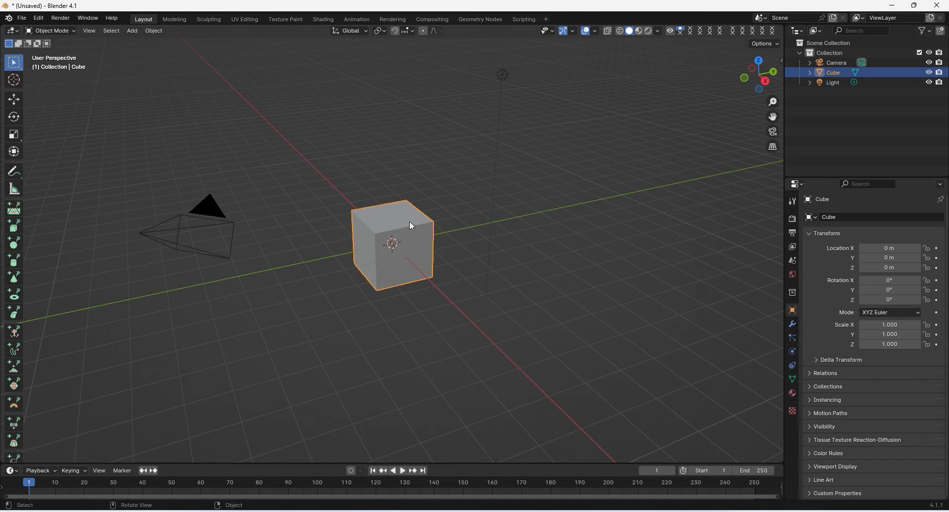
{"action": "left_click", "coordinate": [209, 206]}
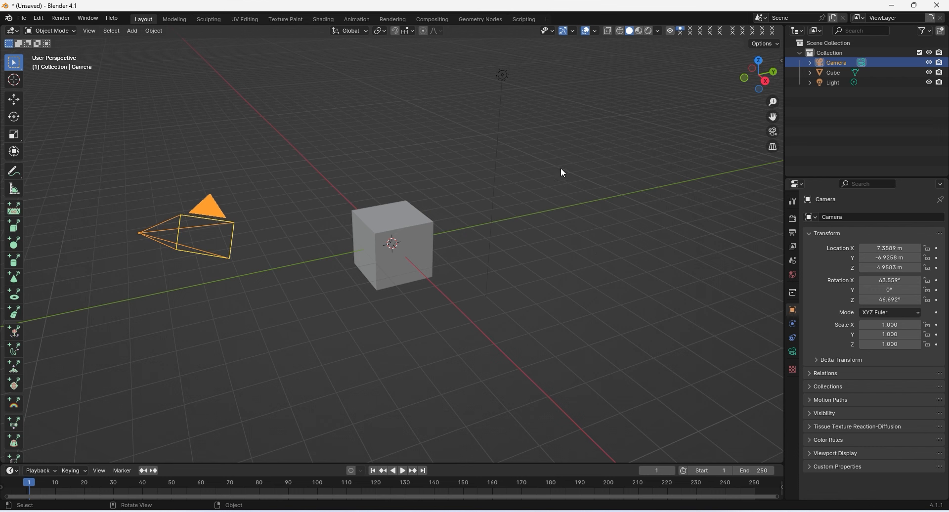
Step: Select the default Collection in the outliner, collapse it and expand it again
{"action": "left_click", "coordinate": [836, 54]}
{"action": "left_click", "coordinate": [801, 53]}
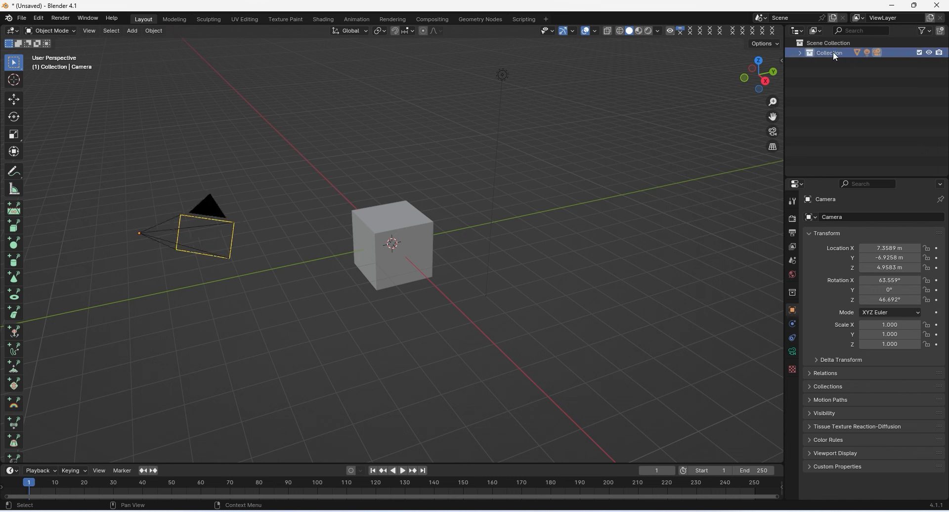
{"action": "left_click", "coordinate": [799, 53]}
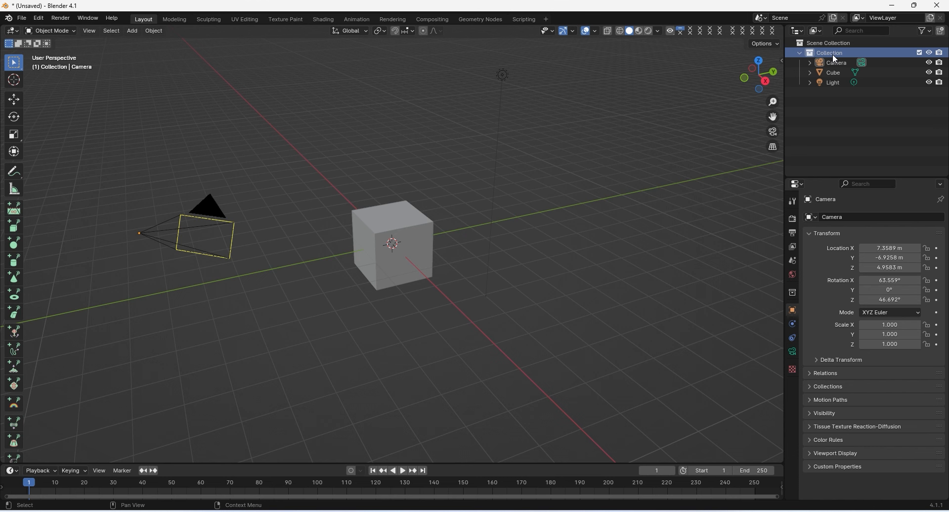
Step: Select the Camera, Cube and Light individually in the outliner, ending with the Light
{"action": "left_click", "coordinate": [838, 63]}
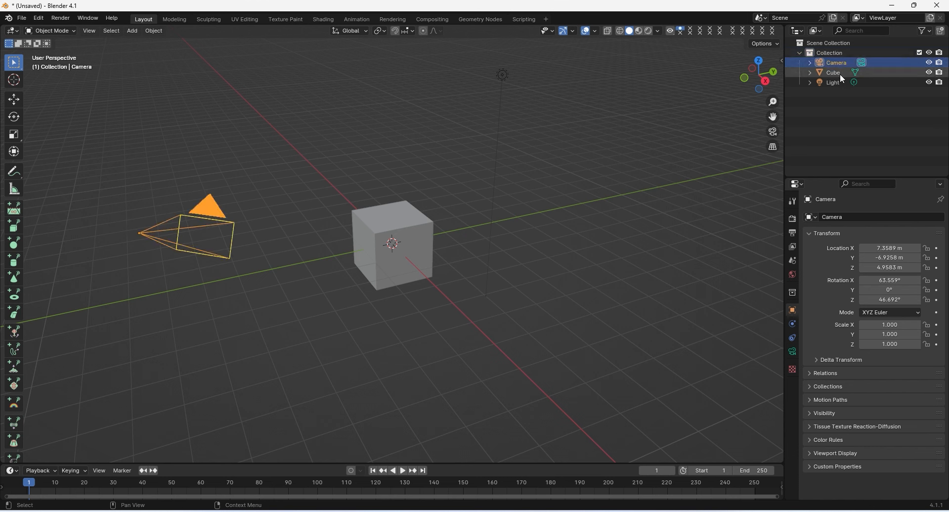
{"action": "left_click", "coordinate": [840, 73]}
{"action": "left_click", "coordinate": [841, 83]}
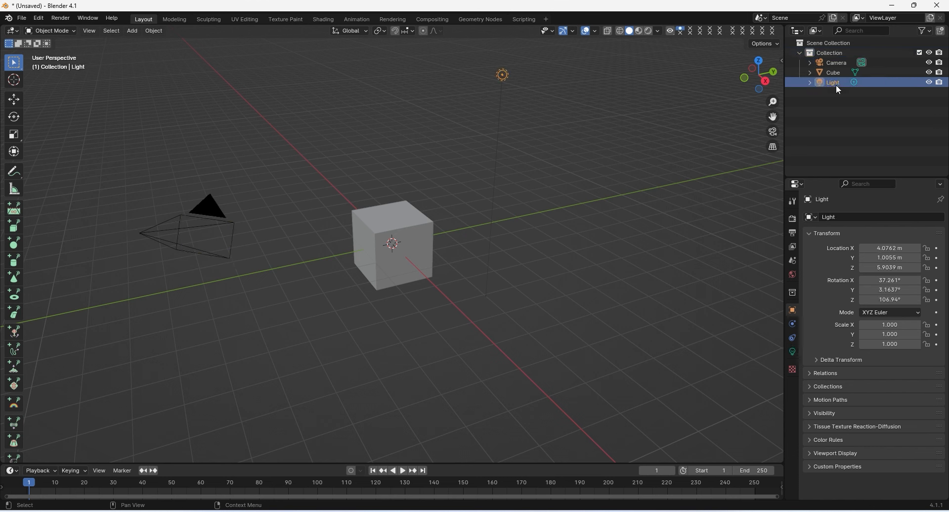
{"action": "left_click", "coordinate": [837, 73]}
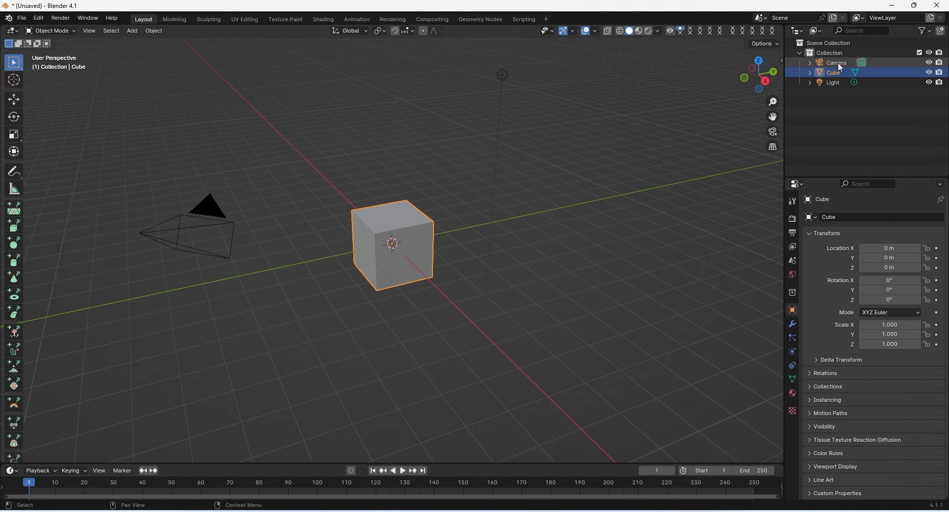
{"action": "left_click", "coordinate": [838, 62]}
{"action": "left_click", "coordinate": [840, 82]}
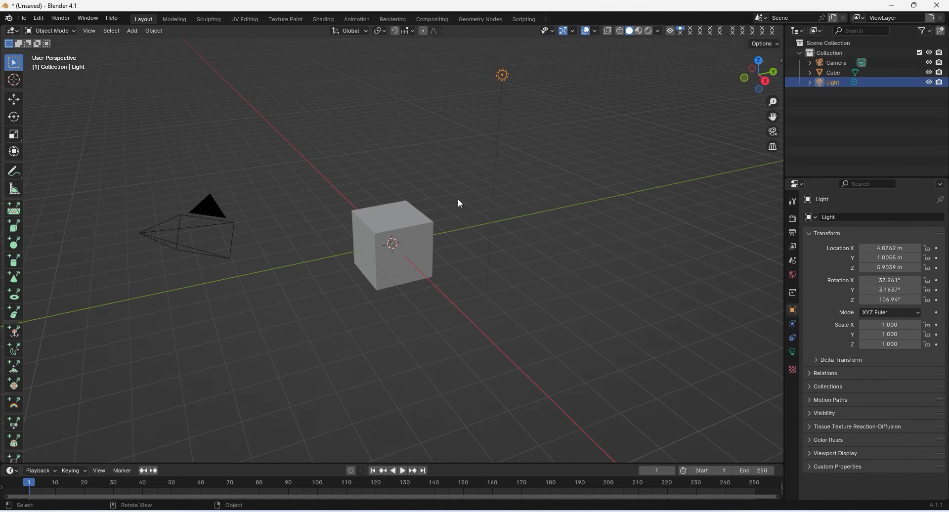
Step: Examine the default cube, light and camera from several angles, both close up and from farther away
{"action": "middle_click_drag", "start_coordinate": [459, 203], "coordinate": [526, 140]}
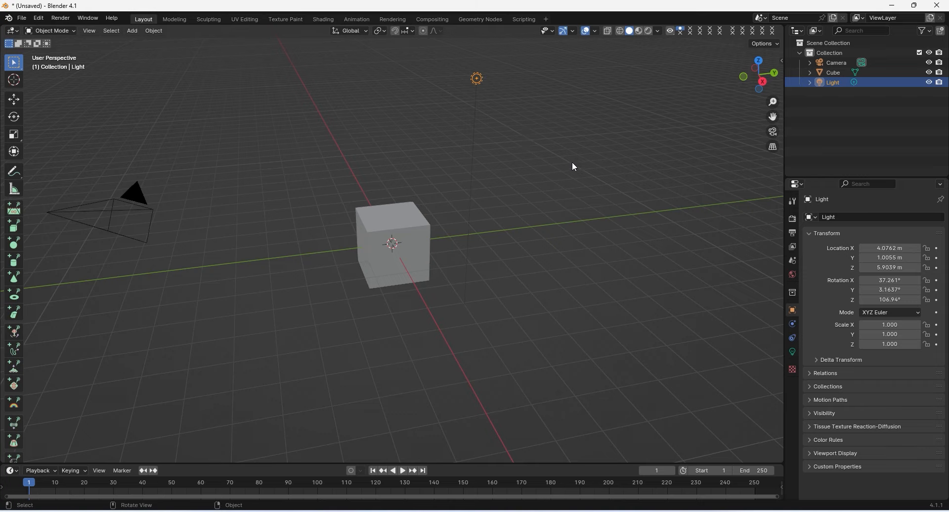
{"action": "mouse_move", "coordinate": [574, 166]}
{"action": "middle_mouse_down"}
{"action": "mouse_move", "coordinate": [475, 161]}
{"action": "mouse_move", "coordinate": [649, 168]}
{"action": "mouse_move", "coordinate": [701, 151]}
{"action": "mouse_move", "coordinate": [540, 134]}
{"action": "mouse_move", "coordinate": [446, 138]}
{"action": "mouse_move", "coordinate": [411, 164]}
{"action": "mouse_move", "coordinate": [516, 181]}
{"action": "mouse_move", "coordinate": [576, 177]}
{"action": "middle_mouse_up"}
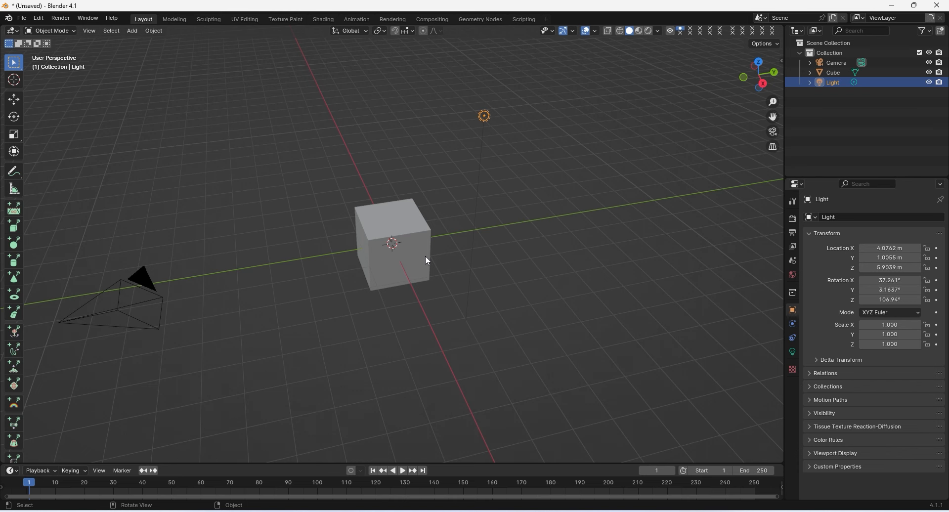
{"action": "middle_click_drag", "start_coordinate": [553, 224], "coordinate": [667, 207]}
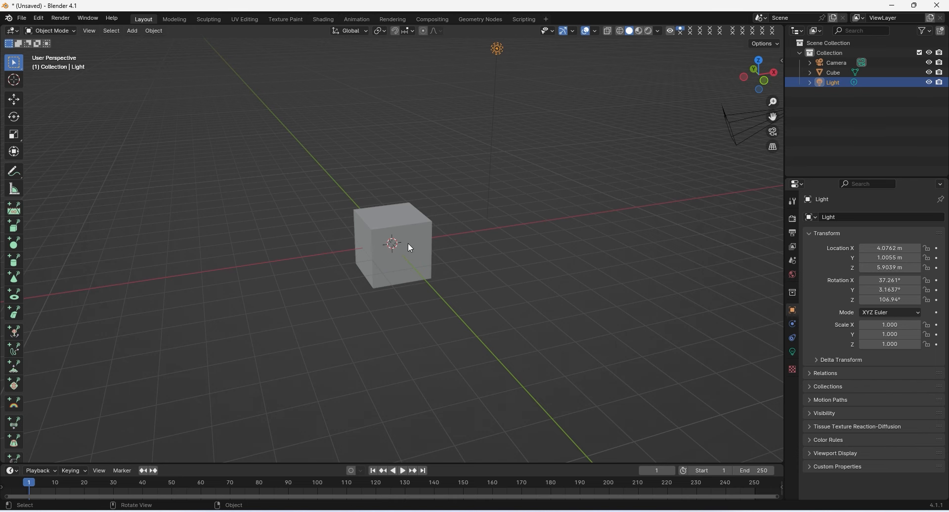
{"action": "middle_click_drag", "start_coordinate": [411, 247], "coordinate": [483, 197]}
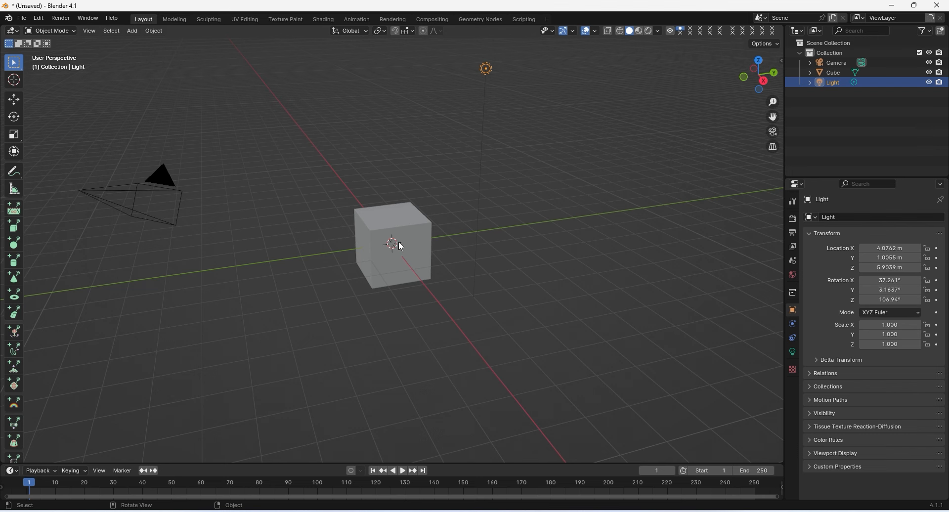
{"action": "scroll", "coordinate": [393, 240], "scroll_direction": "up", "scroll_amount": 1}
{"action": "scroll", "coordinate": [394, 242], "scroll_direction": "up", "scroll_amount": 3}
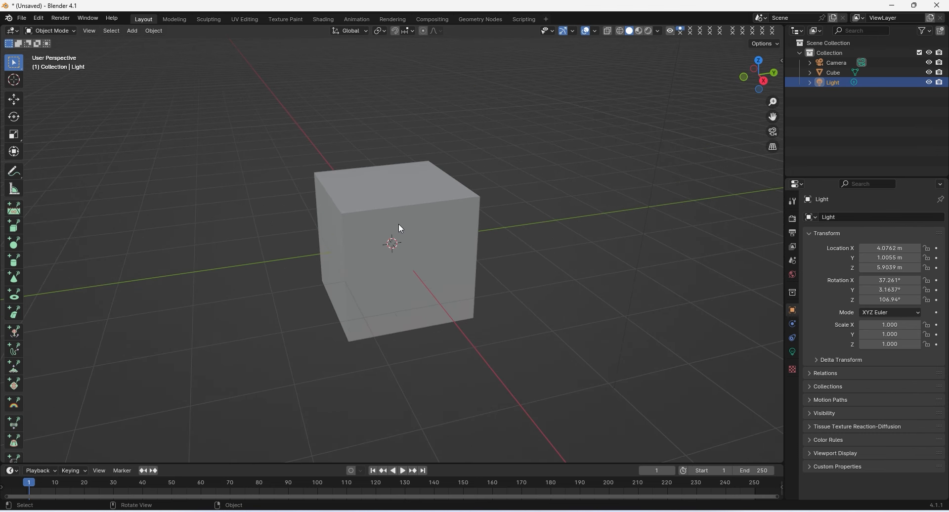
{"action": "scroll", "coordinate": [397, 242], "scroll_direction": "up", "scroll_amount": 2}
{"action": "scroll", "coordinate": [395, 246], "scroll_direction": "down", "scroll_amount": 3}
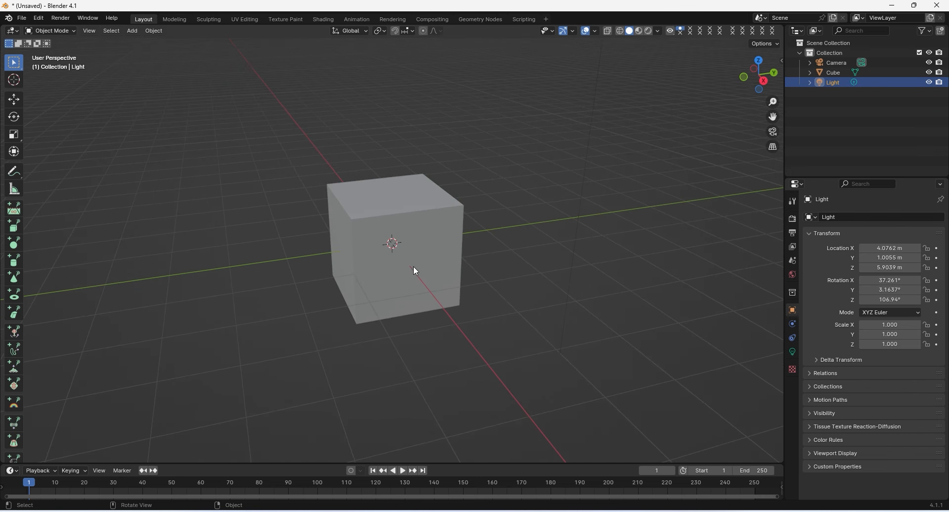
{"action": "scroll", "coordinate": [415, 270], "scroll_direction": "down", "scroll_amount": 3}
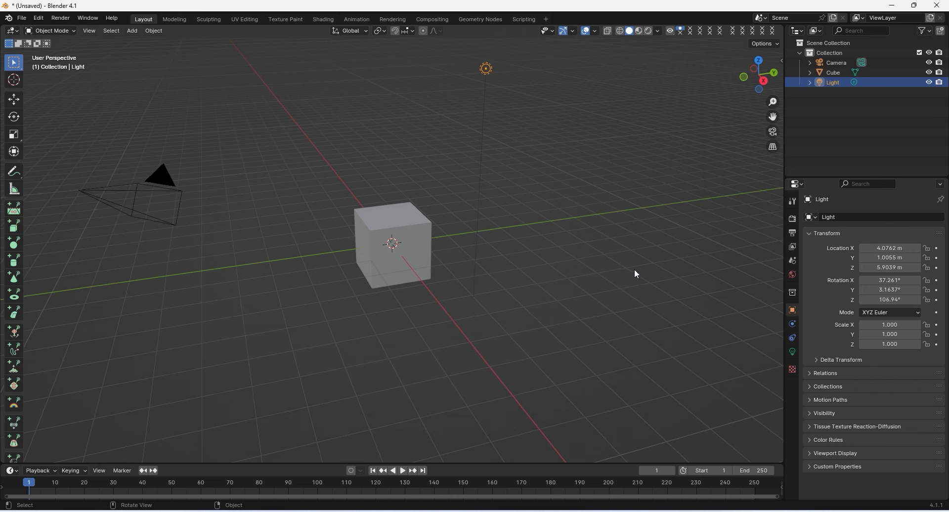
{"action": "middle_click_drag", "start_coordinate": [632, 268], "coordinate": [600, 268]}
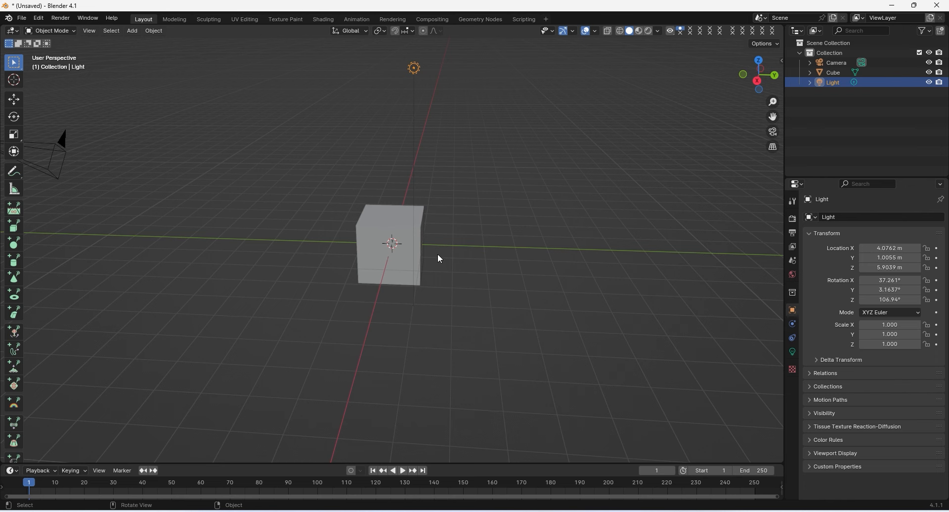
{"action": "scroll", "coordinate": [447, 262], "scroll_direction": "up", "scroll_amount": 4}
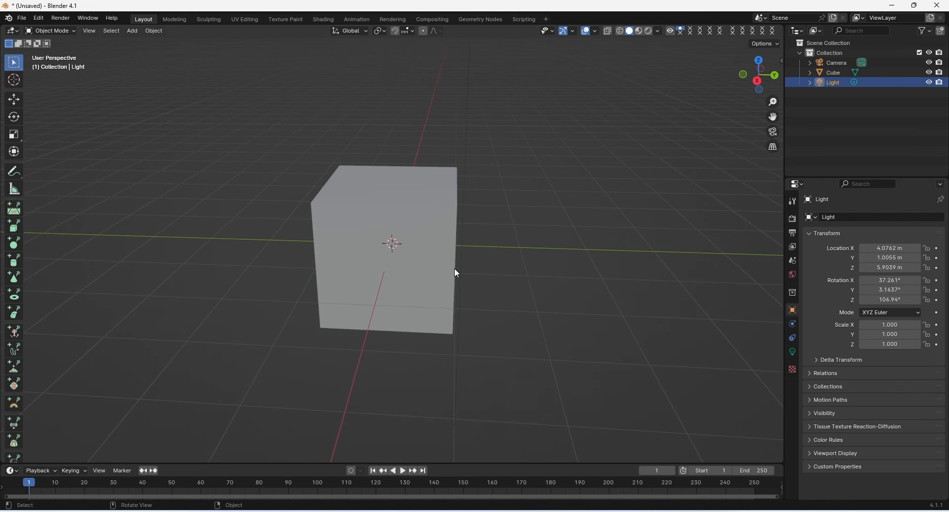
{"action": "scroll", "coordinate": [455, 270], "scroll_direction": "down", "scroll_amount": 5}
{"action": "scroll", "coordinate": [455, 270], "scroll_direction": "up", "scroll_amount": 1}
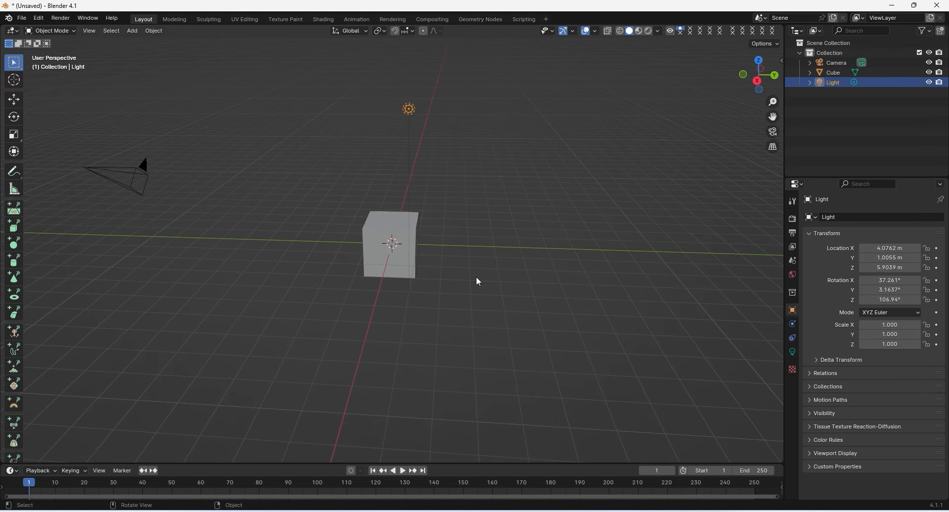
{"action": "scroll", "coordinate": [479, 281], "scroll_direction": "up", "scroll_amount": 4}
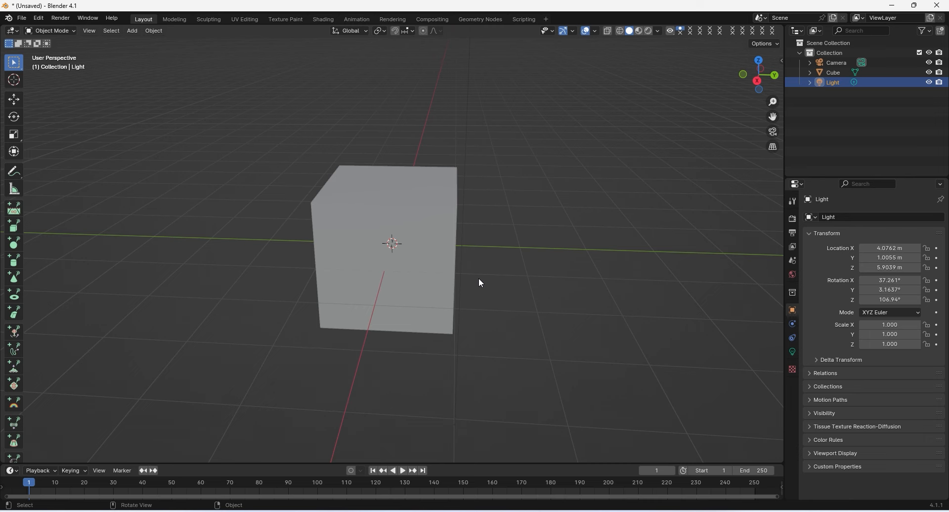
{"action": "scroll", "coordinate": [480, 282], "scroll_direction": "down", "scroll_amount": 7}
{"action": "scroll", "coordinate": [479, 280], "scroll_direction": "up", "scroll_amount": 6}
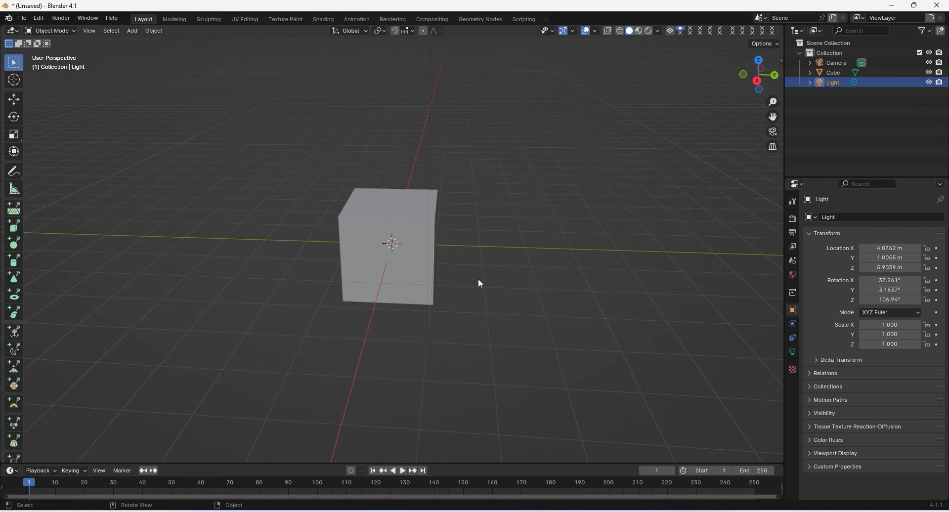
{"action": "scroll", "coordinate": [479, 282], "scroll_direction": "down", "scroll_amount": 3}
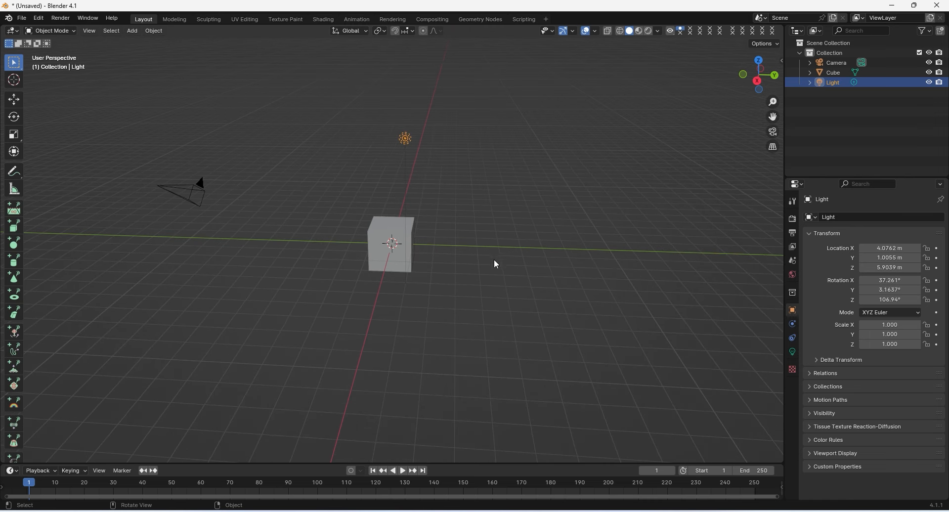
Step: Select the camera and the light alternately in the viewport, leaving the camera selected
{"action": "middle_click_drag", "start_coordinate": [496, 265], "coordinate": [503, 129]}
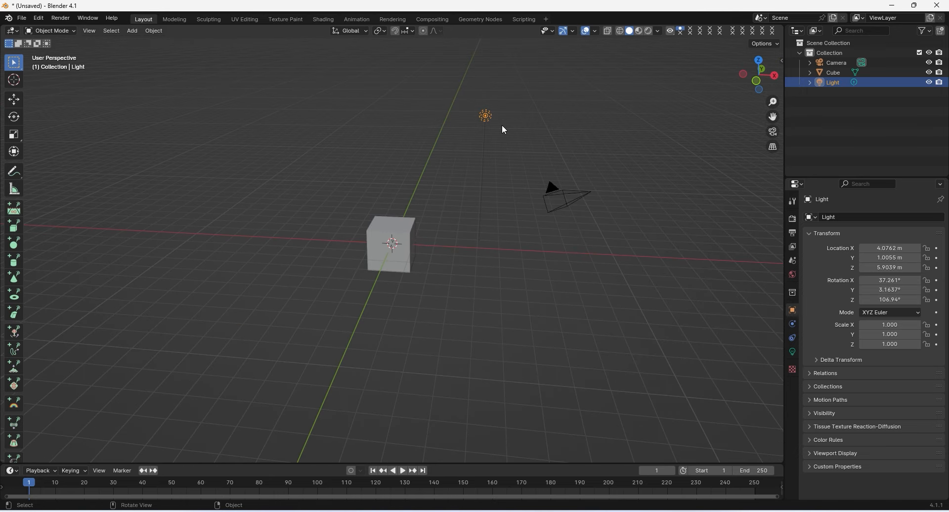
{"action": "left_click", "coordinate": [580, 197]}
{"action": "left_click", "coordinate": [485, 114]}
{"action": "left_click", "coordinate": [581, 194]}
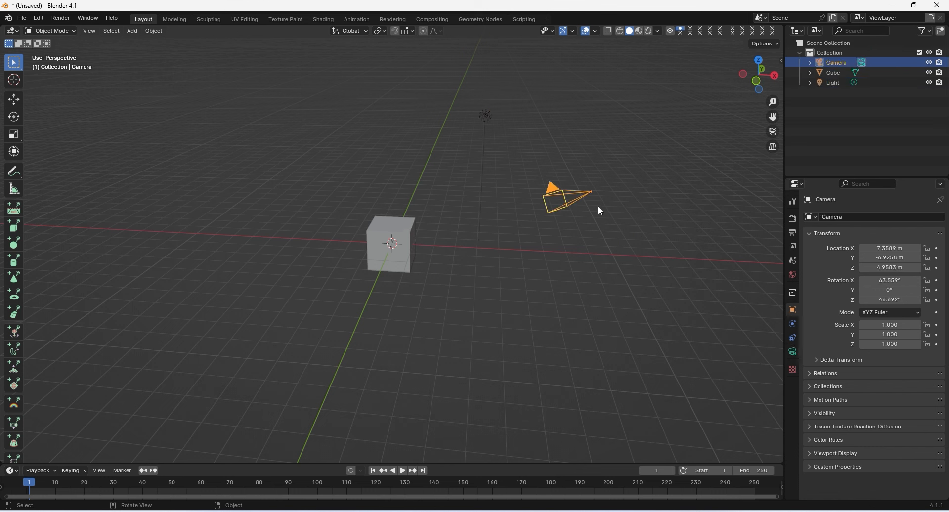
Step: Delete the camera and the light from the default scene
{"action": "key", "text": "Delete"}
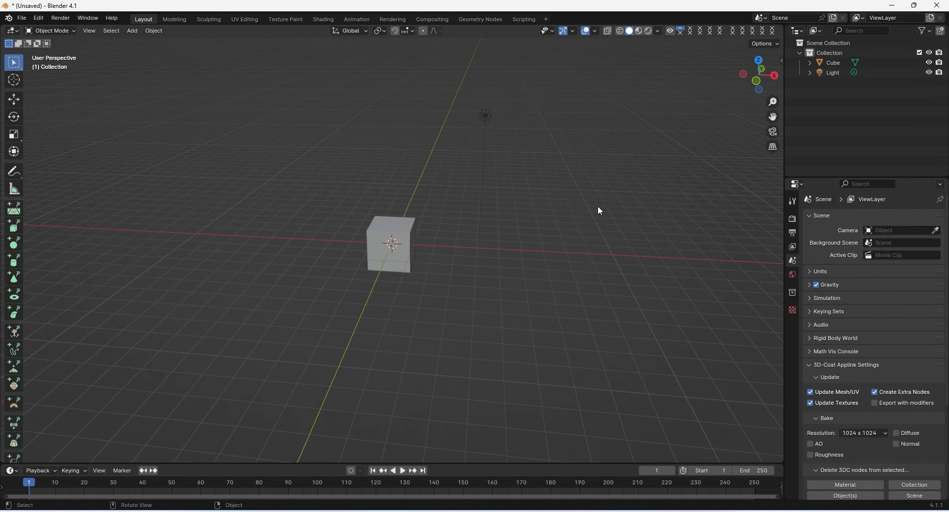
{"action": "middle_click_drag", "start_coordinate": [577, 183], "coordinate": [464, 144]}
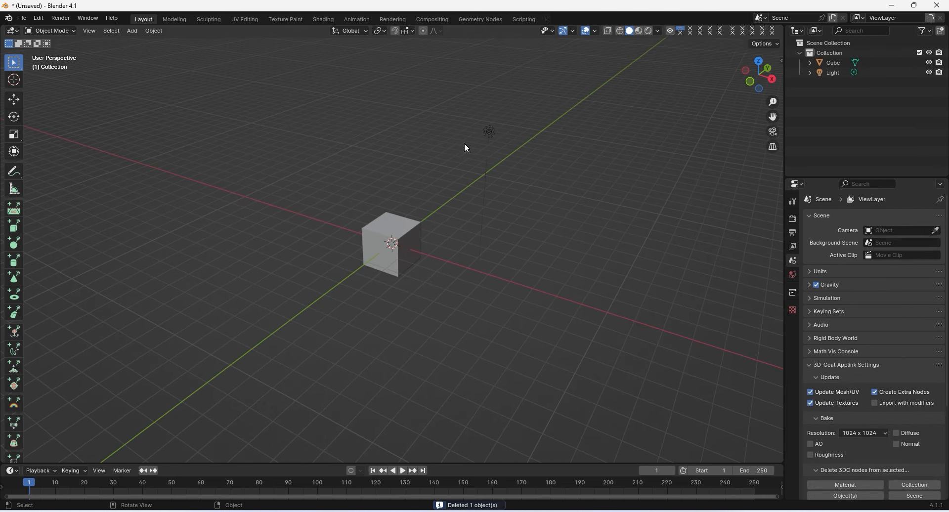
{"action": "left_click", "coordinate": [490, 132]}
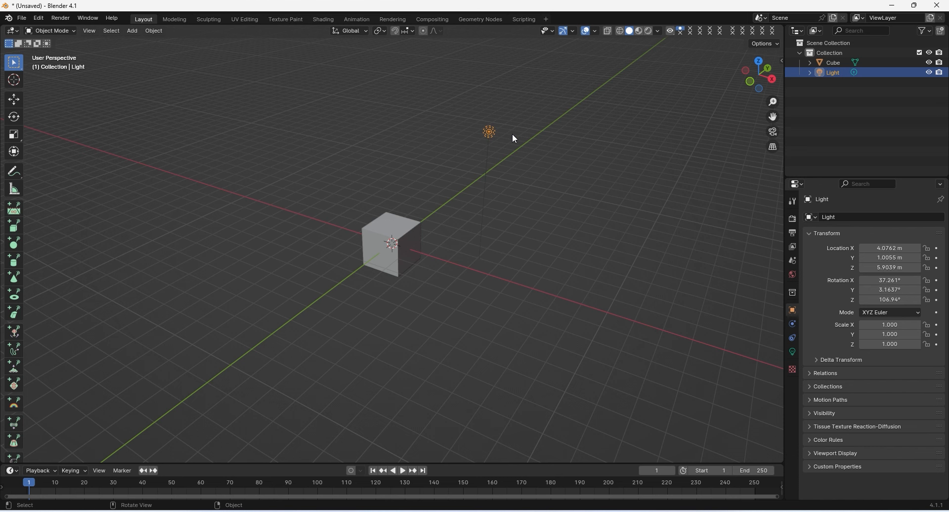
{"action": "key", "text": "x"}
{"action": "key", "text": "x"}
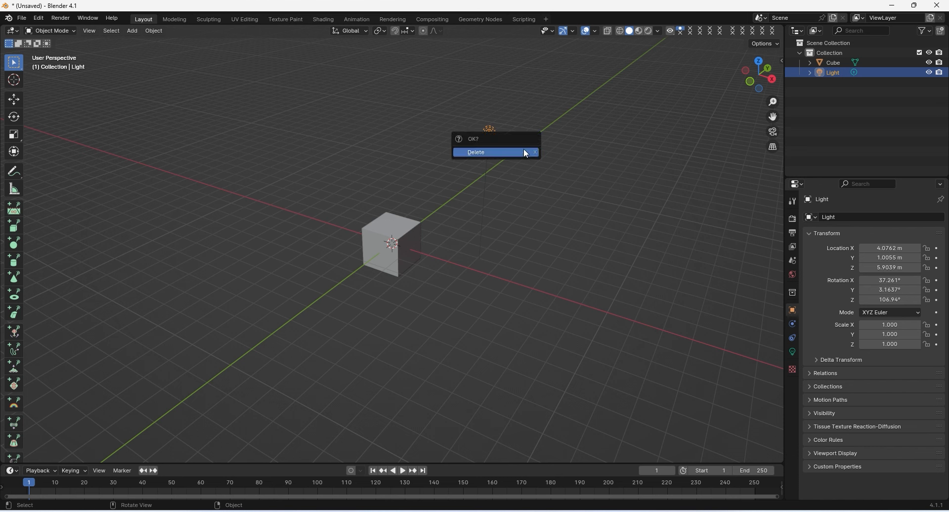
{"action": "left_click", "coordinate": [418, 221]}
{"action": "left_click", "coordinate": [490, 131]}
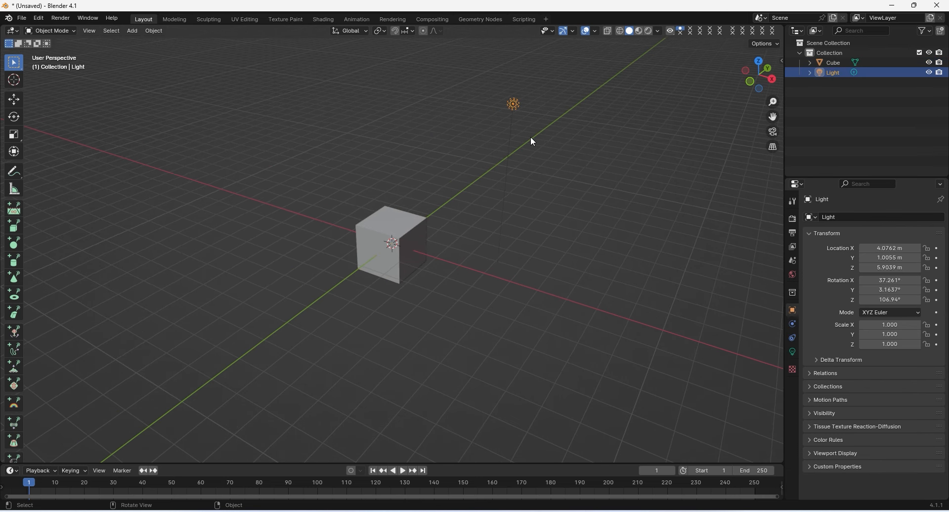
{"action": "key", "text": "x"}
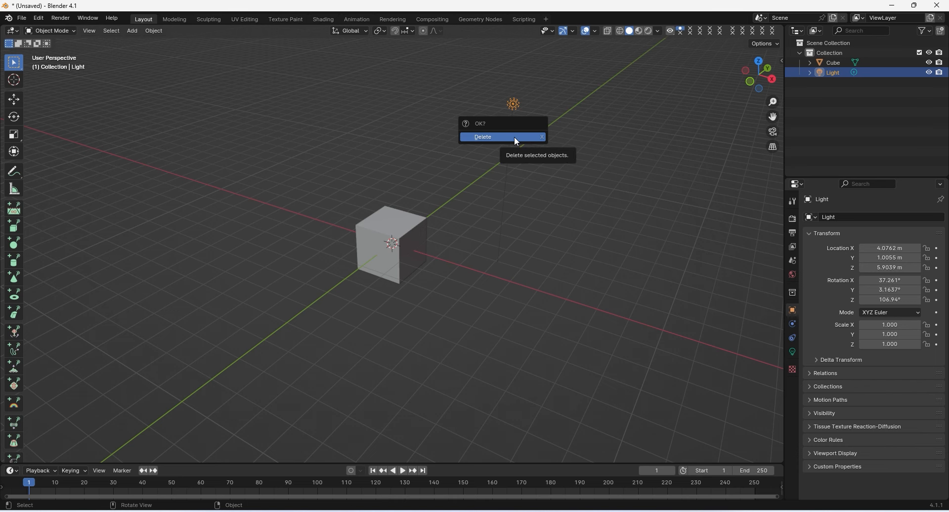
{"action": "left_click", "coordinate": [515, 137]}
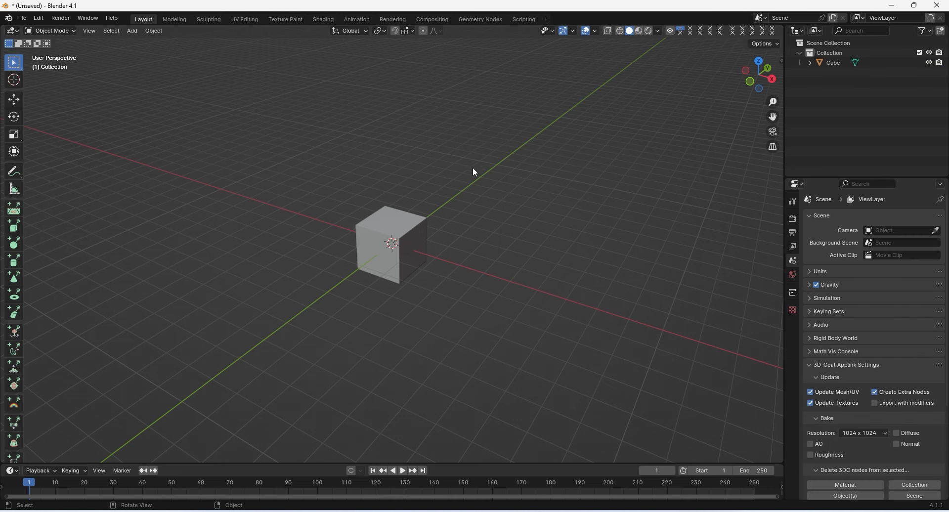
Step: Examine the cube from several angles, both closer and farther away
{"action": "middle_click_drag", "start_coordinate": [473, 168], "coordinate": [433, 192]}
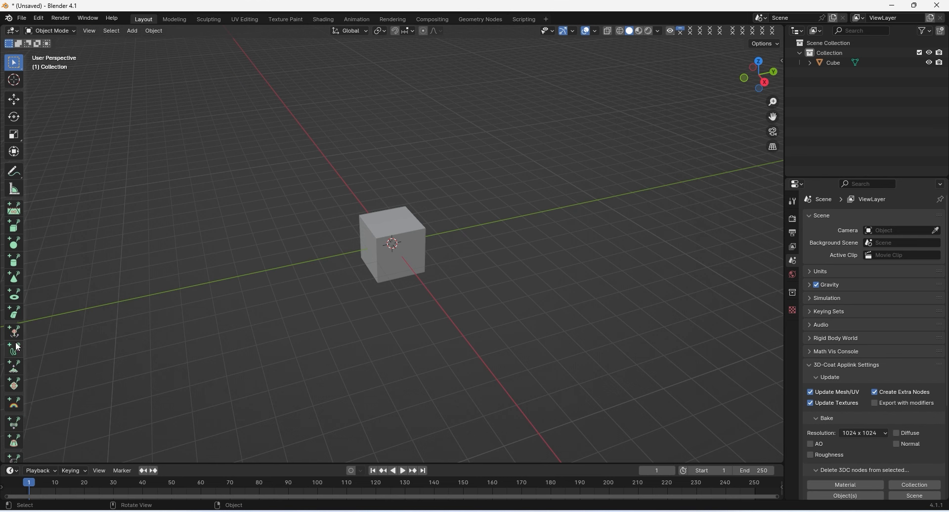
{"action": "scroll", "coordinate": [16, 351], "scroll_direction": "down", "scroll_amount": 3}
{"action": "scroll", "coordinate": [17, 355], "scroll_direction": "up", "scroll_amount": 3}
{"action": "middle_click_drag", "start_coordinate": [403, 248], "coordinate": [502, 222]}
{"action": "scroll", "coordinate": [455, 209], "scroll_direction": "up", "scroll_amount": 2}
{"action": "scroll", "coordinate": [448, 216], "scroll_direction": "down", "scroll_amount": 2}
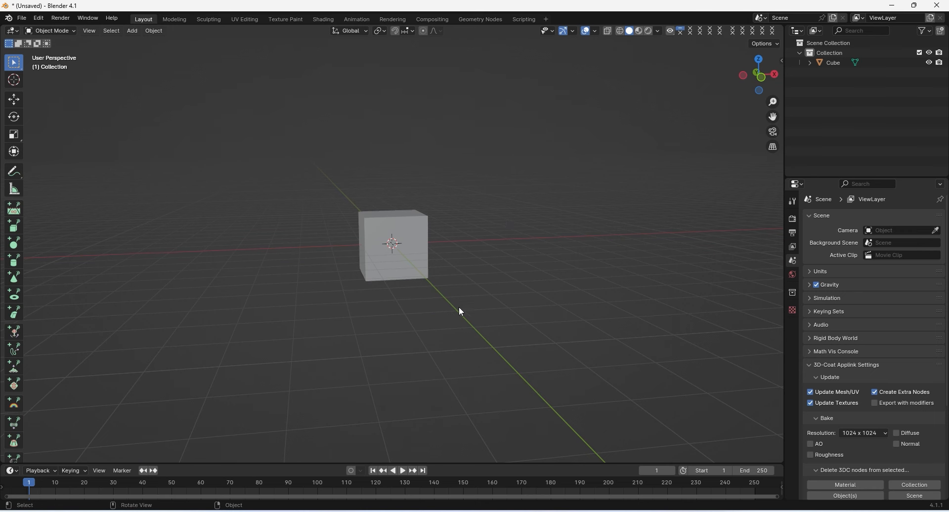
{"action": "middle_click_drag", "start_coordinate": [438, 276], "coordinate": [391, 329]}
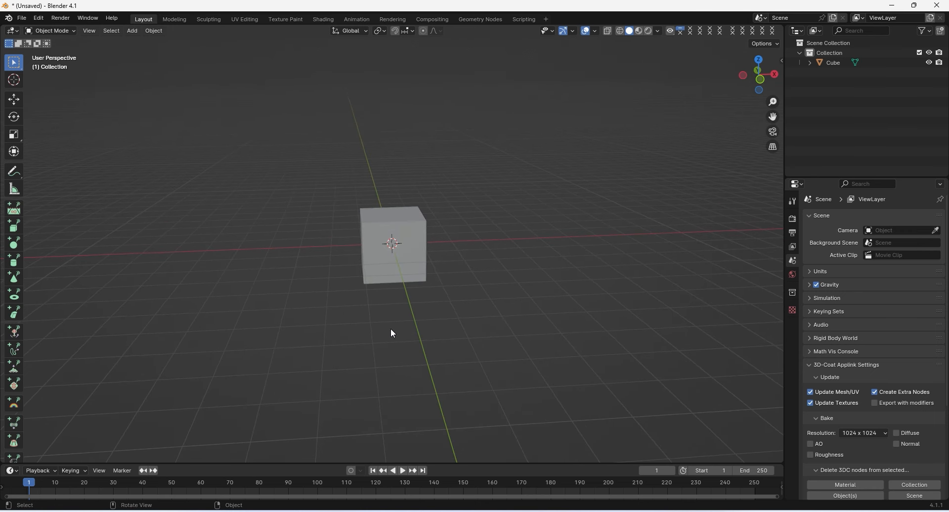
{"action": "middle_click_drag", "start_coordinate": [481, 263], "coordinate": [219, 176]}
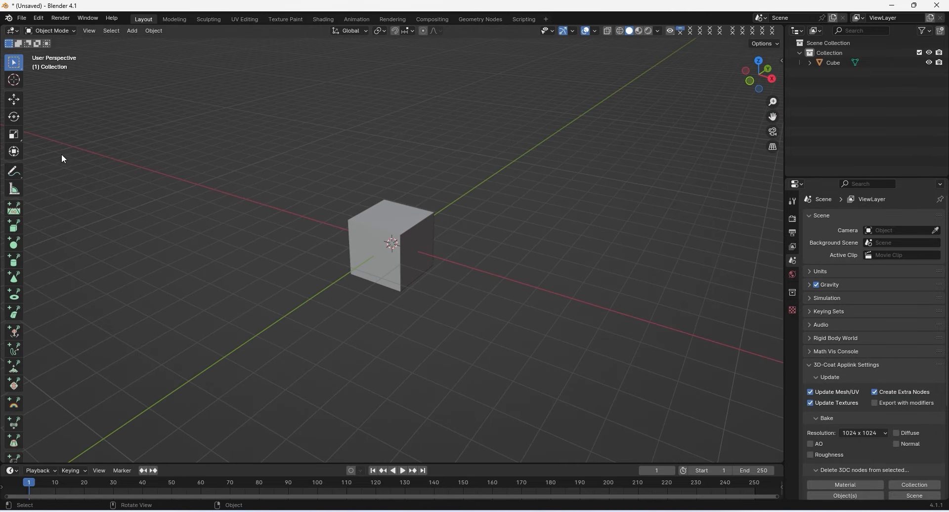
Step: Move the cube along the global X axis to about -27.7 m
{"action": "left_click", "coordinate": [411, 230]}
{"action": "key", "text": "g"}
{"action": "key", "text": "x"}
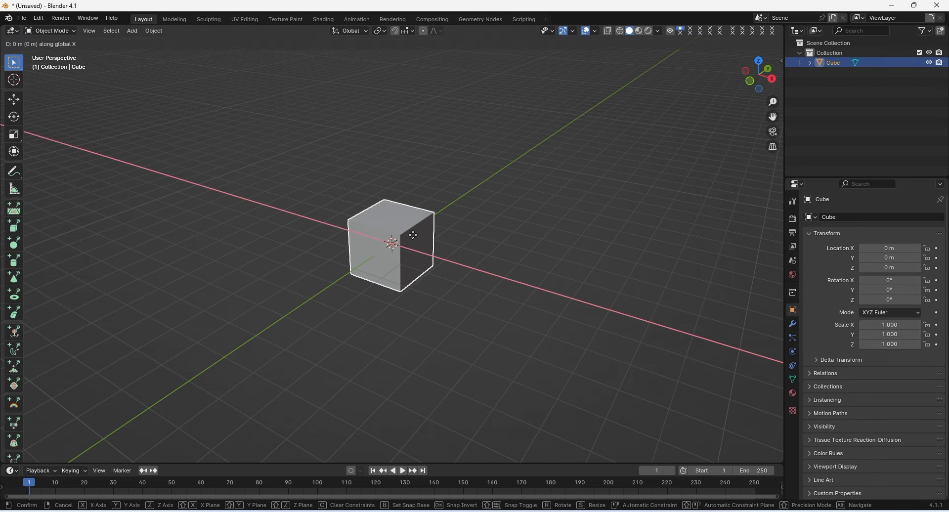
{"action": "left_click", "coordinate": [18, 144]}
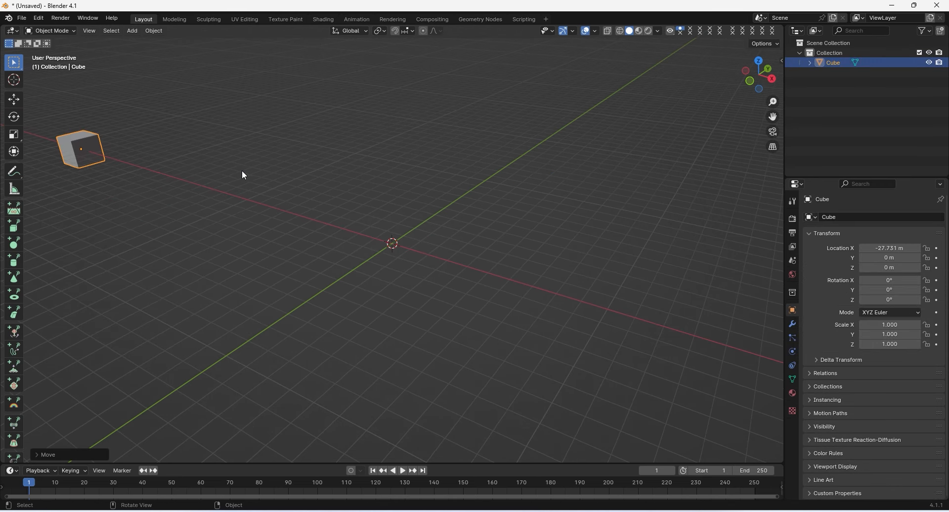
Step: Examine the displaced cube relative to the world origin, orbiting around the scene and panning until the cube is centred
{"action": "middle_click_drag", "start_coordinate": [368, 230], "coordinate": [308, 208]}
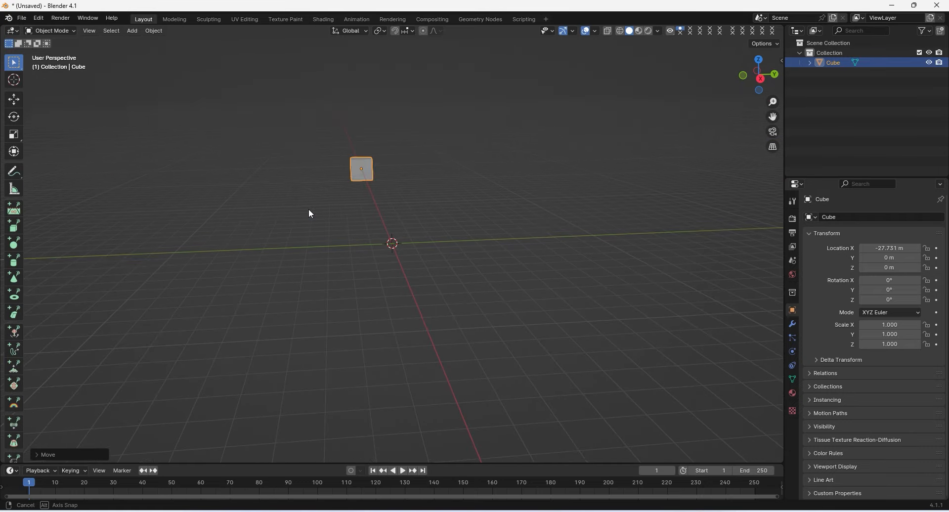
{"action": "mouse_move", "coordinate": [373, 191]}
{"action": "middle_mouse_down"}
{"action": "mouse_move", "coordinate": [407, 180]}
{"action": "mouse_move", "coordinate": [229, 194]}
{"action": "mouse_move", "coordinate": [278, 231]}
{"action": "mouse_move", "coordinate": [318, 217]}
{"action": "mouse_move", "coordinate": [256, 203]}
{"action": "mouse_move", "coordinate": [406, 203]}
{"action": "mouse_move", "coordinate": [359, 186]}
{"action": "middle_mouse_up"}
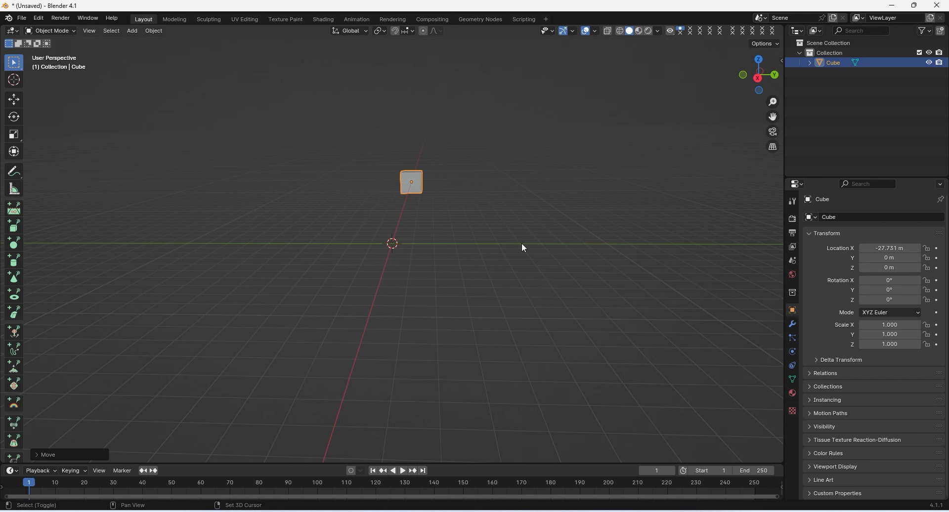
{"action": "middle_click_drag", "start_coordinate": [524, 247], "coordinate": [532, 266]}
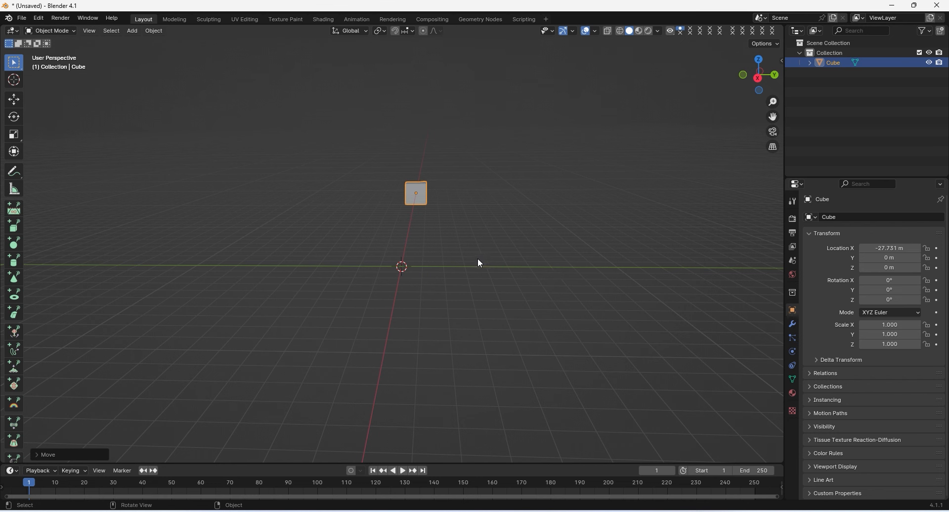
{"action": "middle_click_drag", "start_coordinate": [468, 261], "coordinate": [411, 269]}
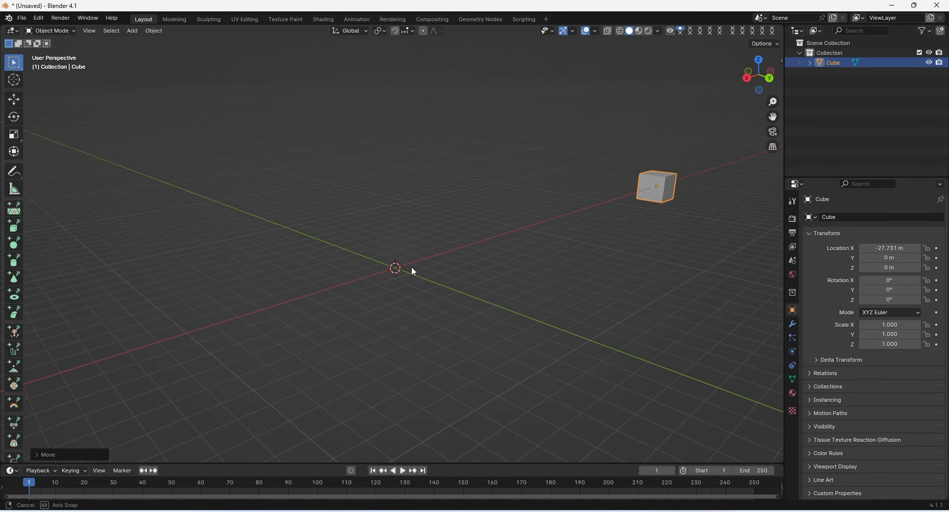
{"action": "middle_click_drag", "start_coordinate": [600, 250], "coordinate": [606, 273]}
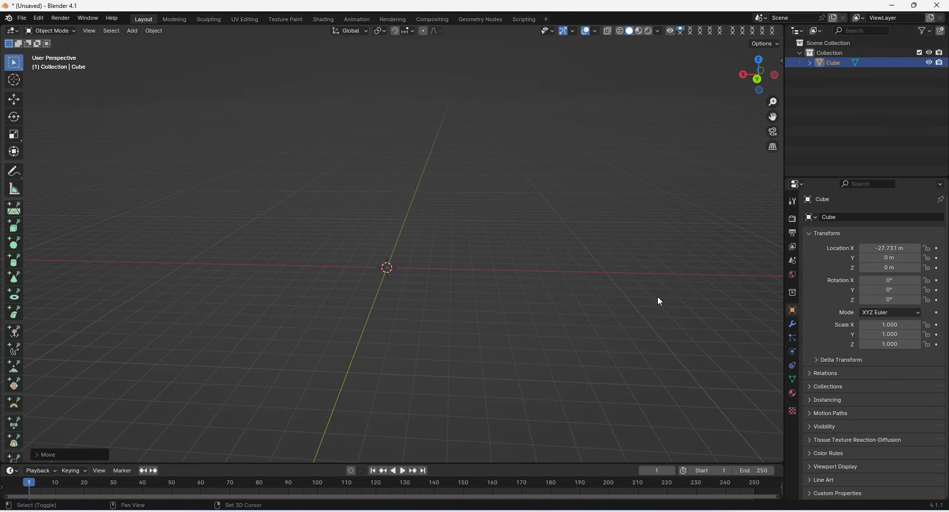
{"action": "middle_click_drag", "start_coordinate": [679, 298], "coordinate": [134, 280], "text": "shift"}
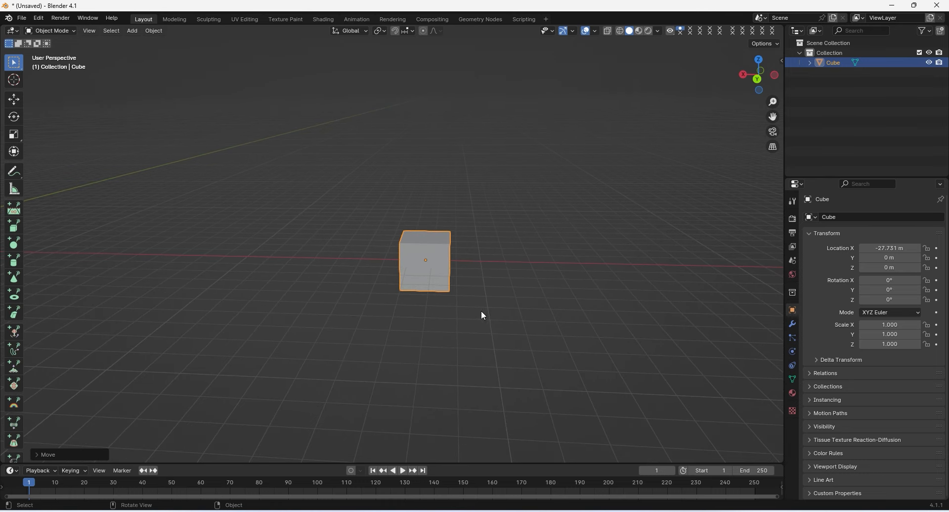
{"action": "middle_click_drag", "start_coordinate": [497, 299], "coordinate": [530, 277]}
Step: Snap the selected cube to the 3D cursor at the world origin and frame it in the viewport
{"action": "key", "text": "shift+s"}
{"action": "left_click", "coordinate": [452, 256]}
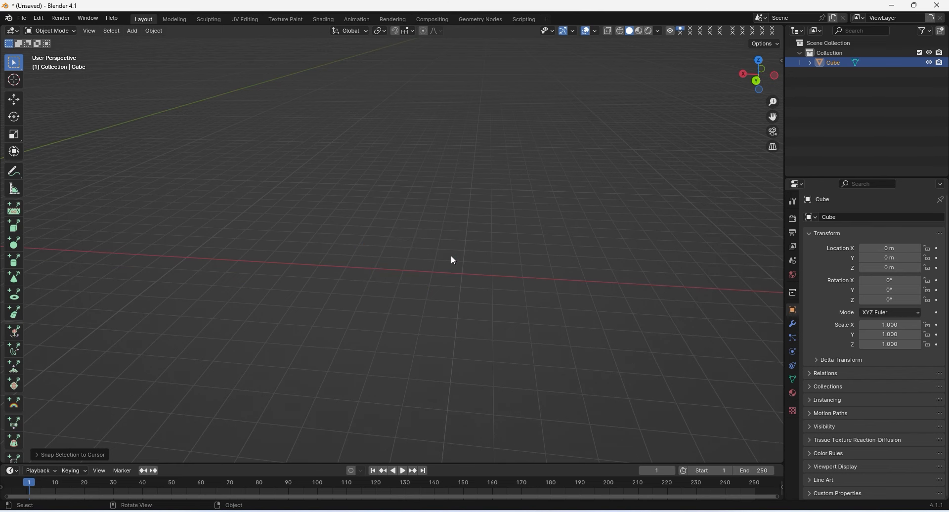
{"action": "key", "text": "KP_Decimal"}
{"action": "scroll", "coordinate": [494, 262], "scroll_direction": "down", "scroll_amount": 3}
{"action": "middle_click_drag", "start_coordinate": [494, 263], "coordinate": [223, 213]}
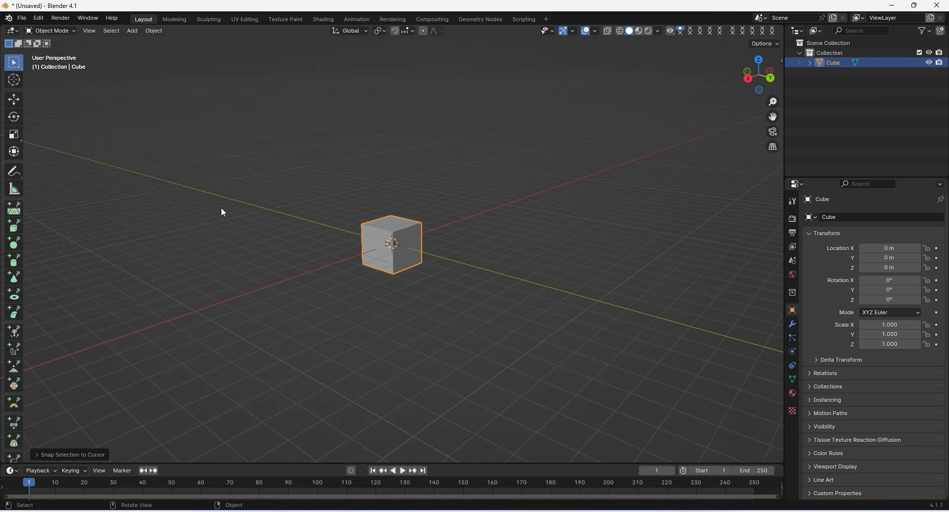
{"action": "middle_click_drag", "start_coordinate": [383, 212], "coordinate": [512, 195]}
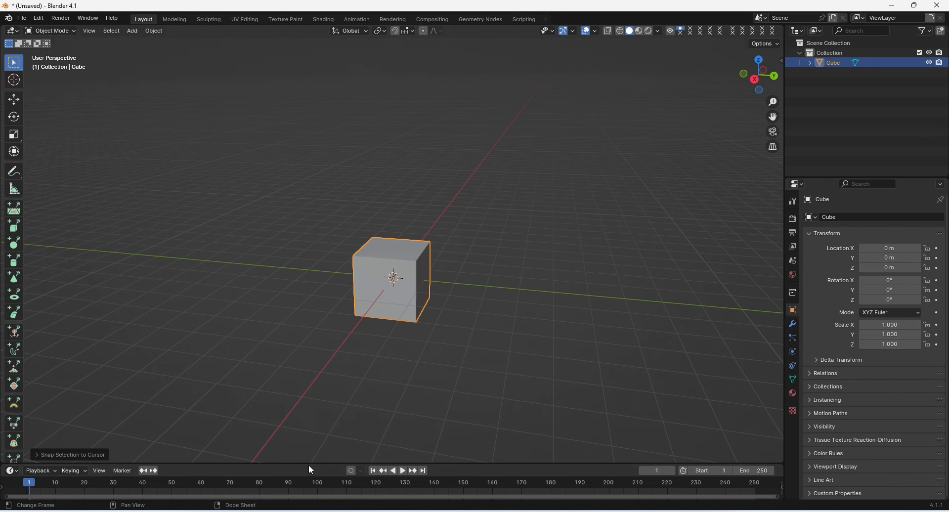
Step: Enlarge the timeline area, scrub the playhead to frame 24 and return it to the first frame
{"action": "left_click_drag", "start_coordinate": [309, 465], "coordinate": [307, 424]}
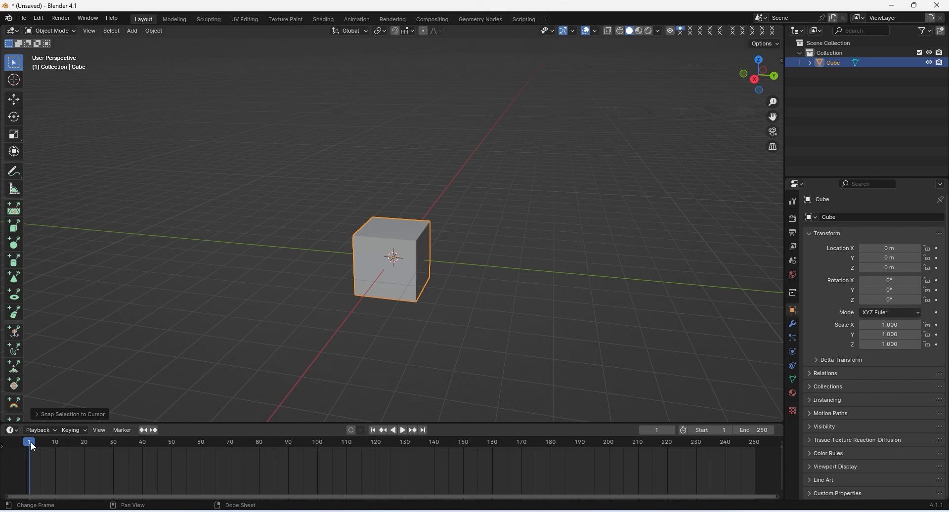
{"action": "key", "text": "space"}
{"action": "left_click_drag", "start_coordinate": [98, 450], "coordinate": [96, 450]}
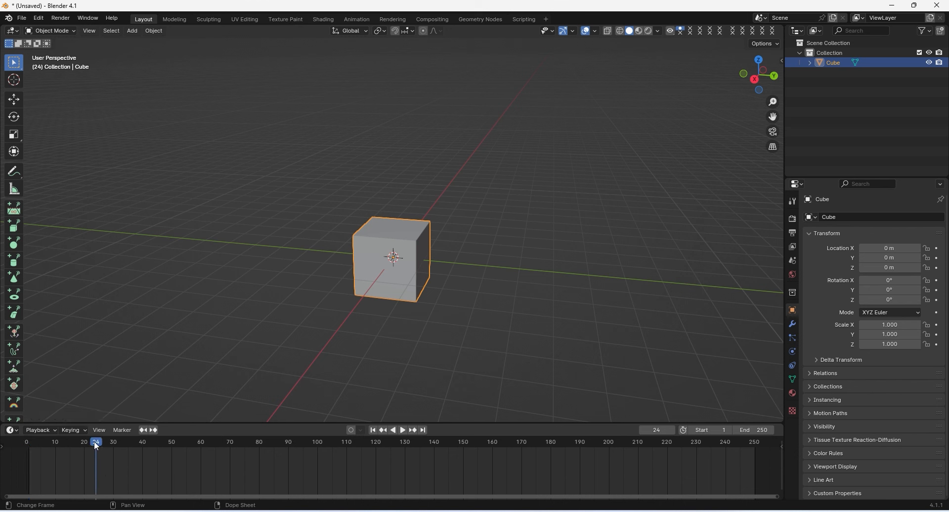
{"action": "left_click", "coordinate": [373, 431]}
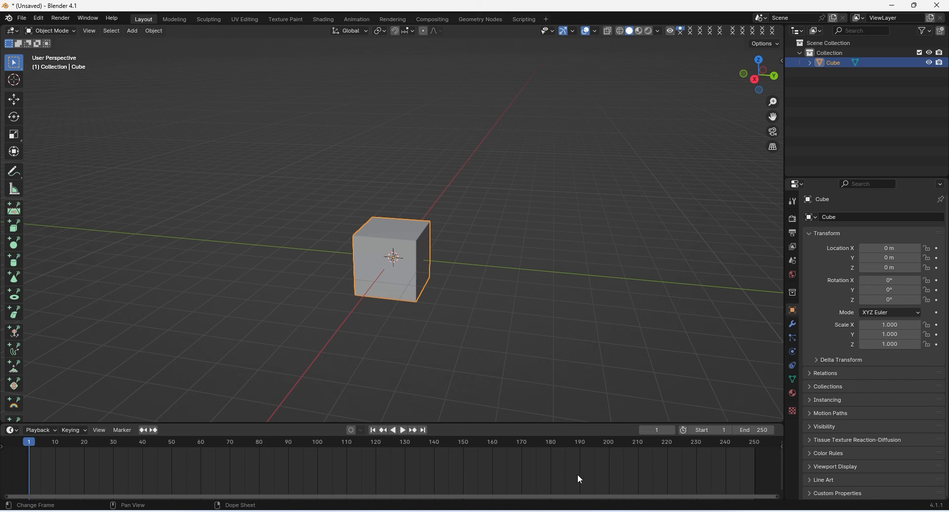
Step: Reduce the timeline's height slightly and shrink the outliner to give the properties editor more room
{"action": "middle_click_drag", "start_coordinate": [484, 257], "coordinate": [498, 236]}
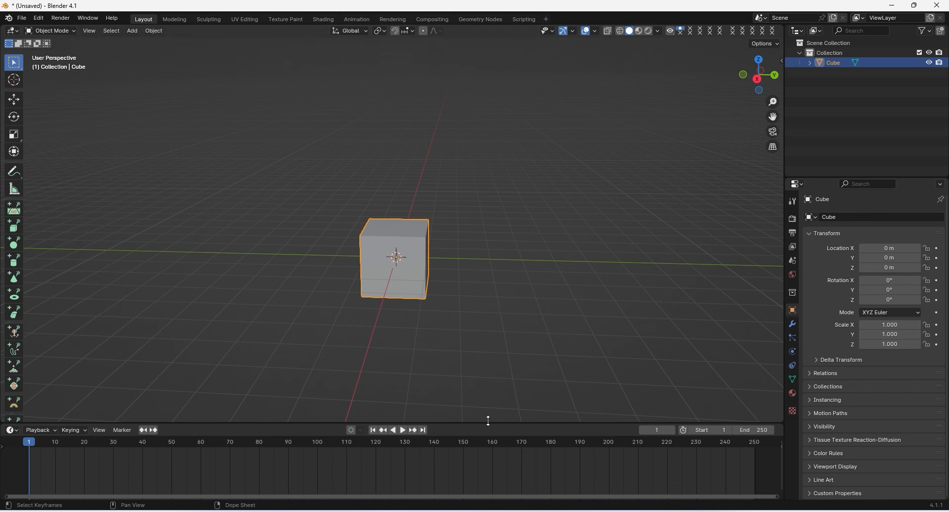
{"action": "left_click_drag", "start_coordinate": [491, 426], "coordinate": [491, 439]}
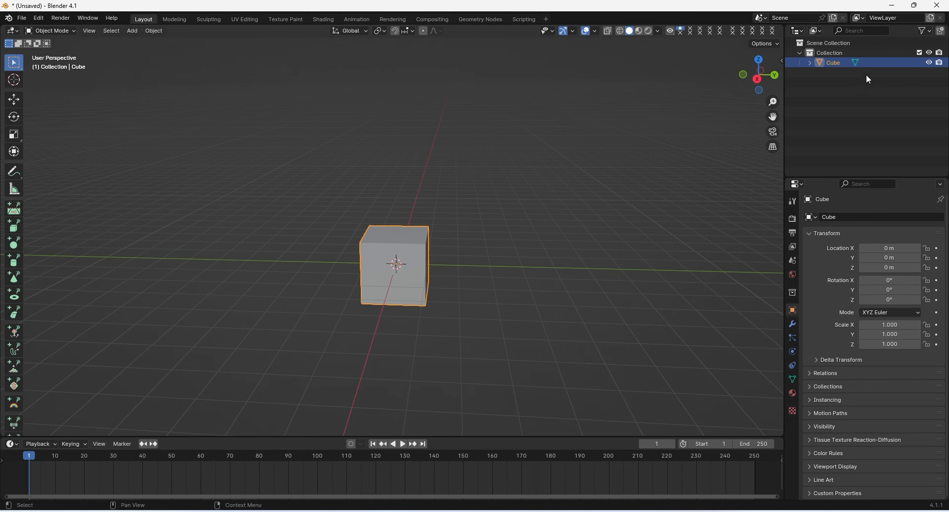
{"action": "left_click_drag", "start_coordinate": [836, 177], "coordinate": [847, 114]}
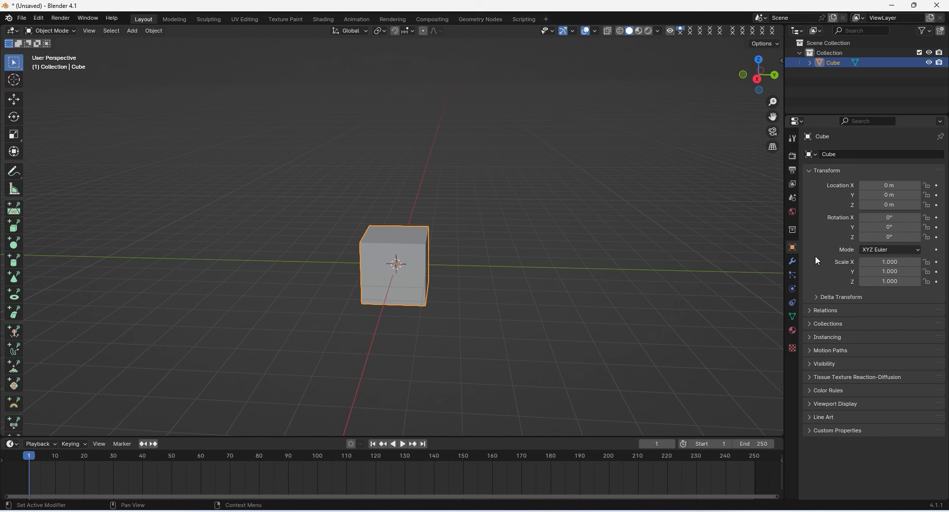
Step: Select and deselect the cube, using both the viewport and the outliner, ending with nothing selected
{"action": "left_click", "coordinate": [469, 217]}
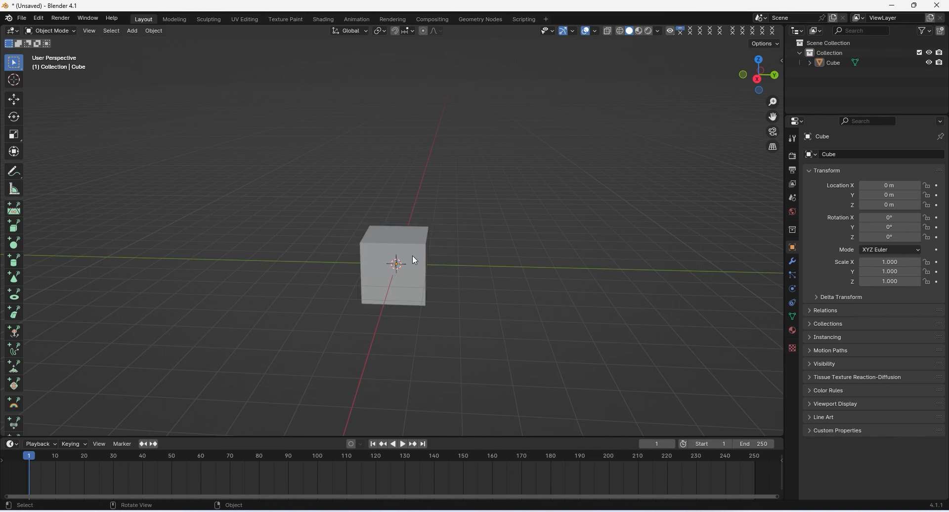
{"action": "left_click", "coordinate": [413, 255]}
{"action": "left_click", "coordinate": [420, 213]}
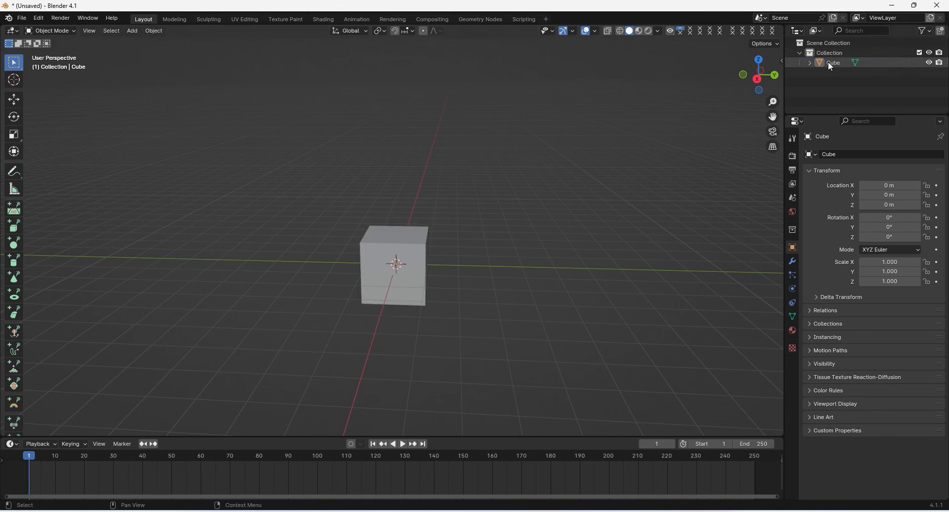
{"action": "left_click", "coordinate": [832, 64]}
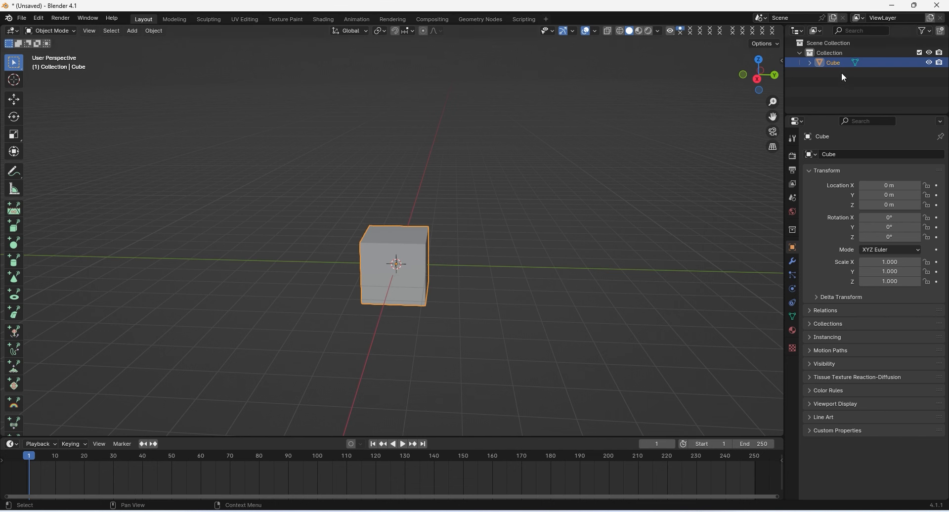
{"action": "left_click", "coordinate": [442, 221]}
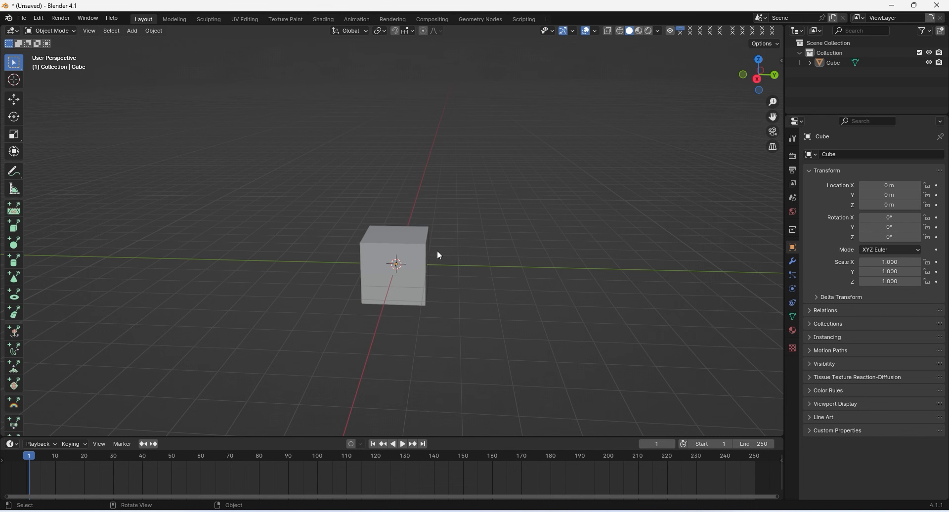
Step: Select all objects and deselect them again, ending with only the cube selected in the viewport
{"action": "key", "text": "a"}
{"action": "key", "text": "alt+a"}
{"action": "left_click", "coordinate": [416, 256]}
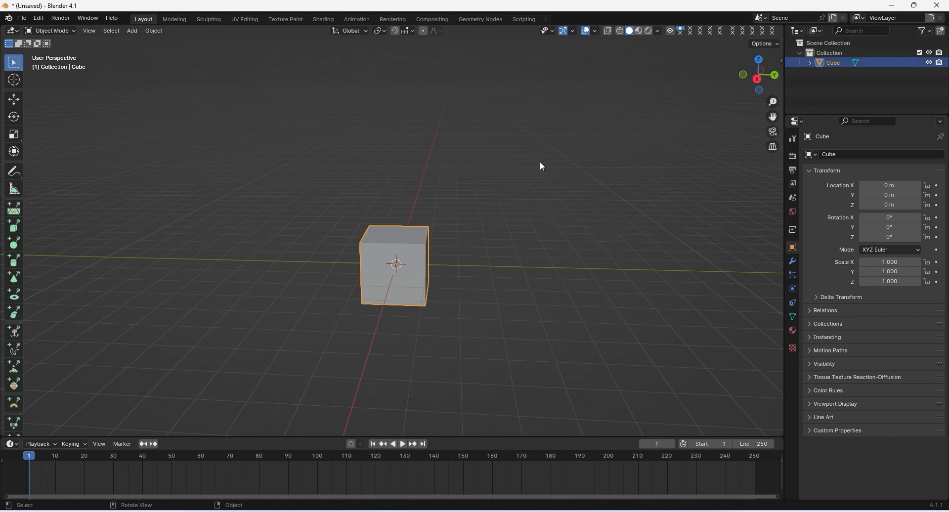
{"action": "key", "text": "alt+a"}
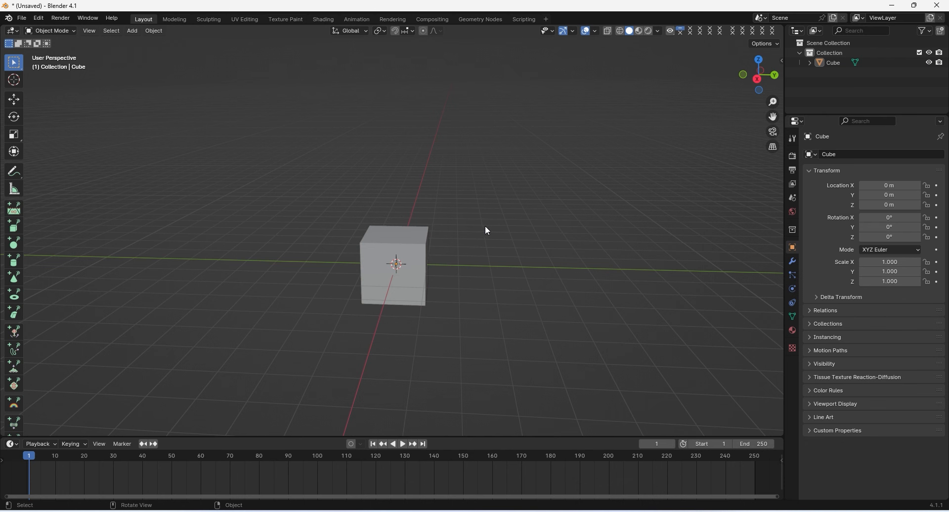
{"action": "left_click", "coordinate": [404, 247]}
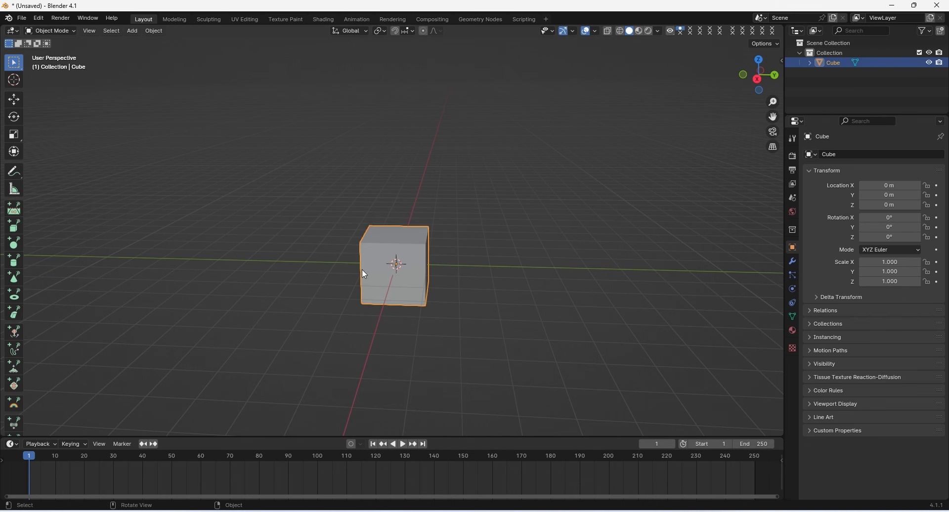
Step: Examine the cube and its X, Y and Z axis directions from several angles, rotating the view also with the axis gizmo
{"action": "middle_click_drag", "start_coordinate": [523, 261], "coordinate": [494, 232]}
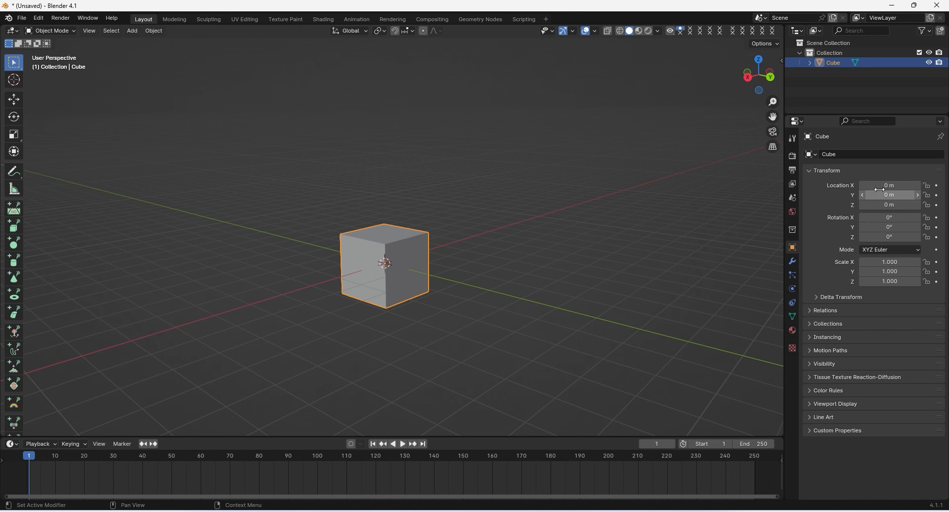
{"action": "middle_click_drag", "start_coordinate": [717, 220], "coordinate": [545, 224]}
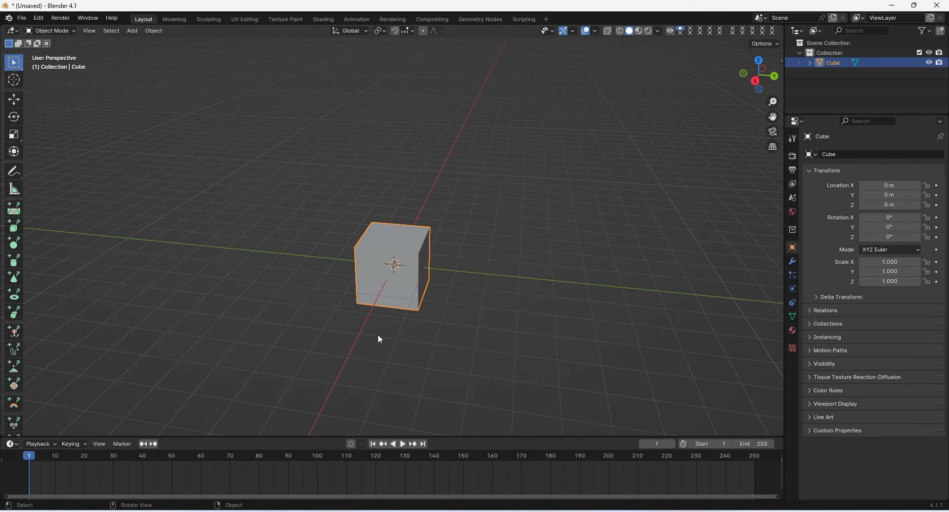
{"action": "middle_click_drag", "start_coordinate": [368, 367], "coordinate": [274, 293]}
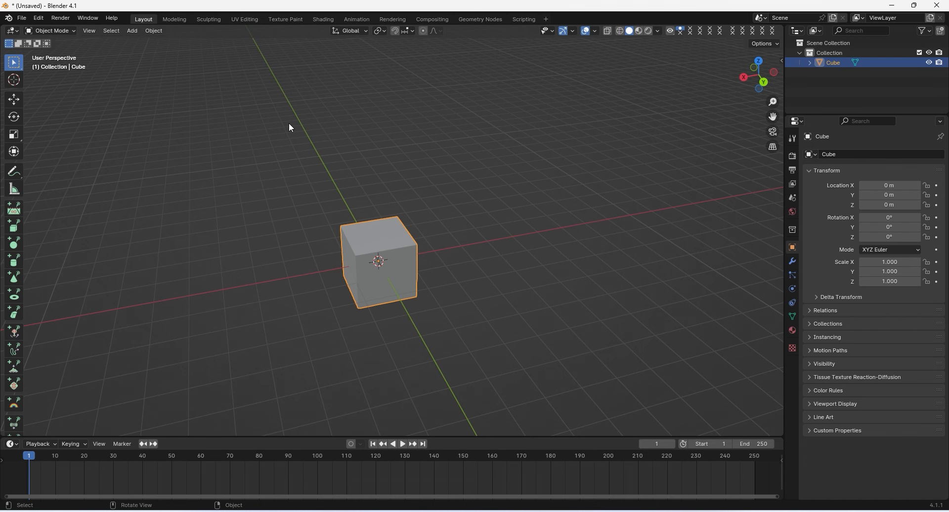
{"action": "middle_click_drag", "start_coordinate": [291, 128], "coordinate": [564, 208]}
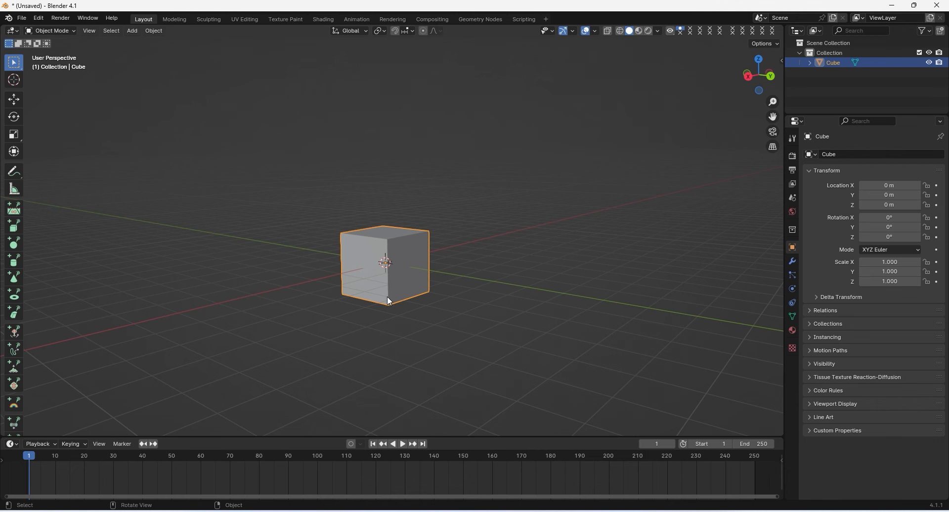
{"action": "mouse_move", "coordinate": [756, 76]}
{"action": "left_mouse_down"}
{"action": "mouse_move", "coordinate": [716, 112]}
{"action": "mouse_move", "coordinate": [742, 82]}
{"action": "left_mouse_up"}
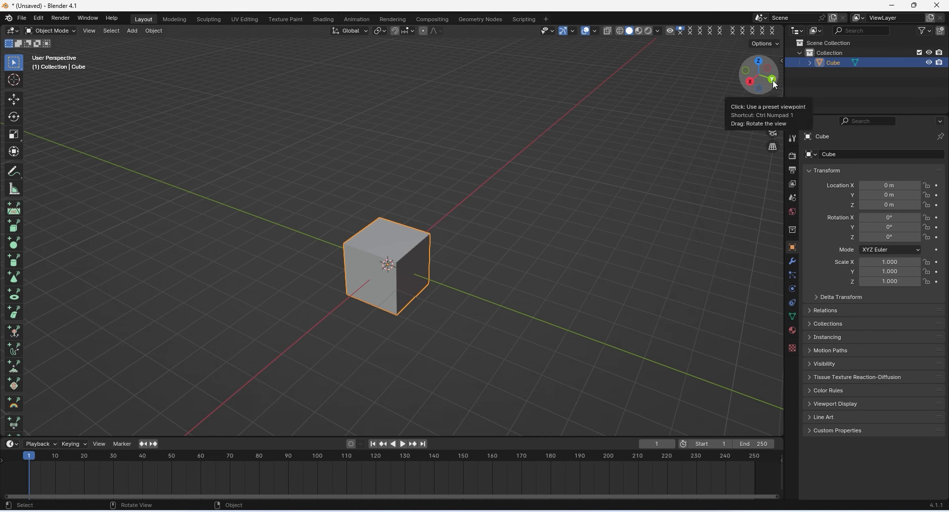
{"action": "middle_click_drag", "start_coordinate": [551, 132], "coordinate": [490, 124]}
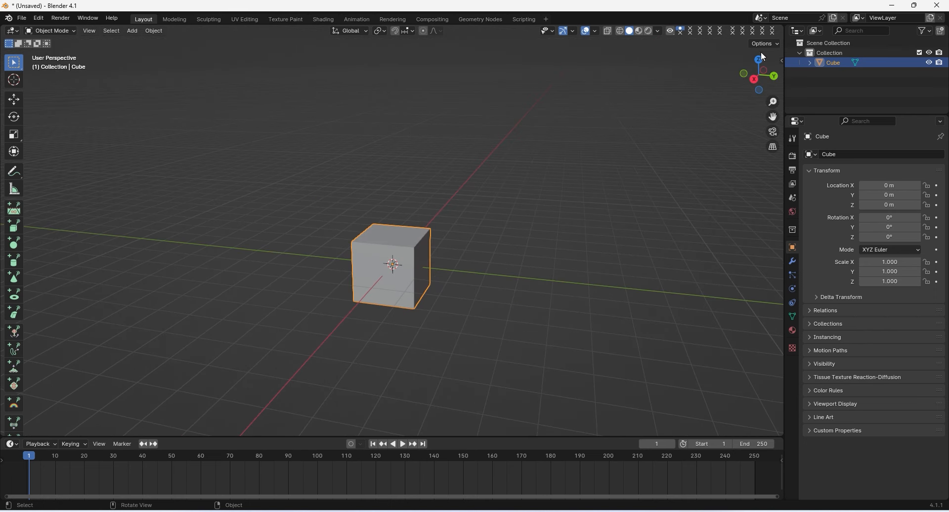
{"action": "middle_click_drag", "start_coordinate": [466, 201], "coordinate": [440, 199]}
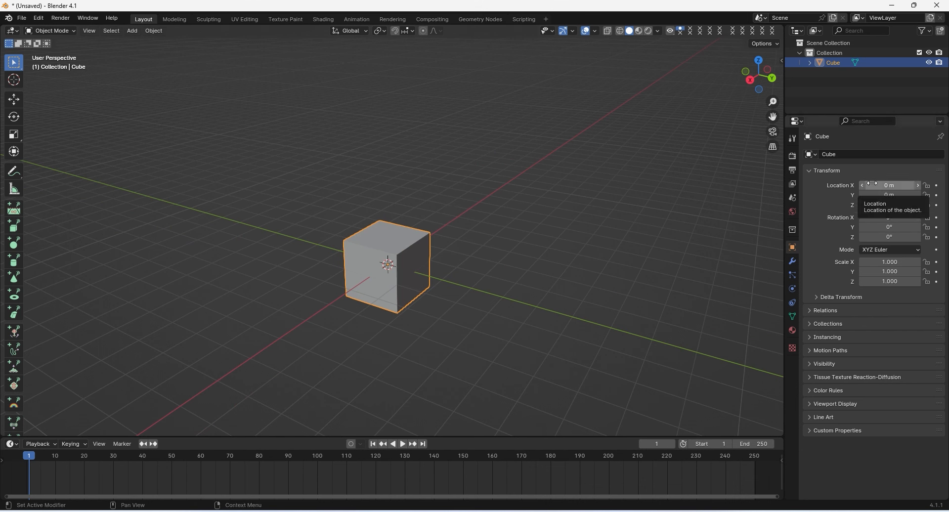
Step: Slide the cube along the X axis to about 1.84 m
{"action": "left_click_drag", "start_coordinate": [872, 184], "coordinate": [884, 186]}
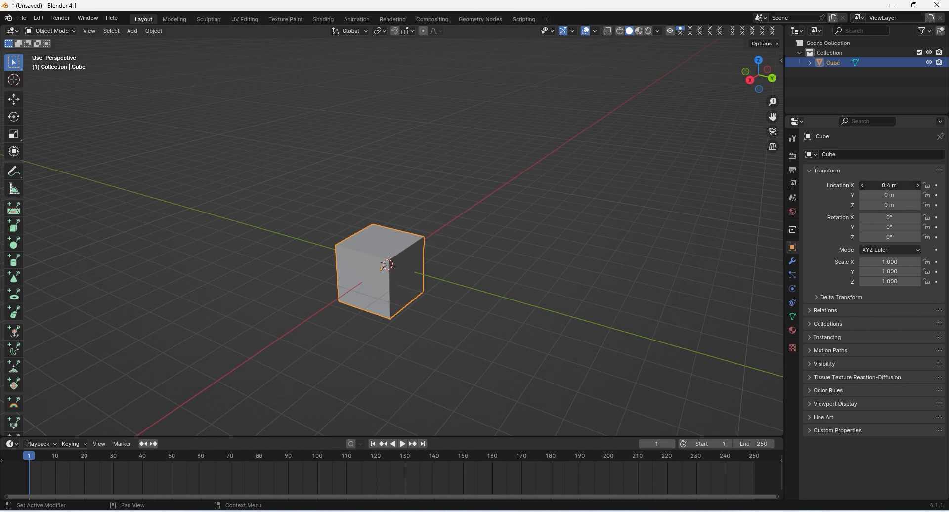
{"action": "left_click_drag", "start_coordinate": [890, 184], "coordinate": [913, 185]}
{"action": "middle_click_drag", "start_coordinate": [455, 247], "coordinate": [613, 239]}
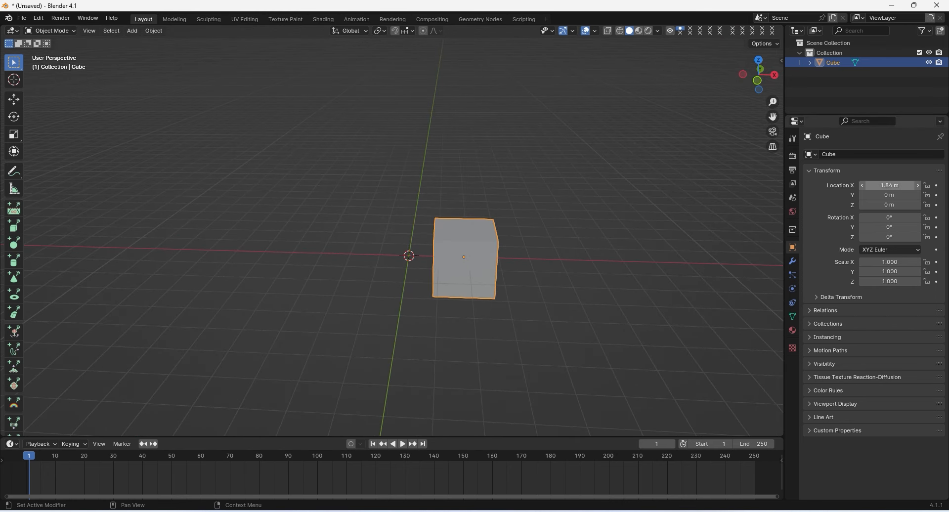
Step: Try X locations of 5 m and -5 m for the cube and reset its X location to 0
{"action": "left_click", "coordinate": [892, 185]}
{"action": "type", "text": "5"}
{"action": "key", "text": "Return"}
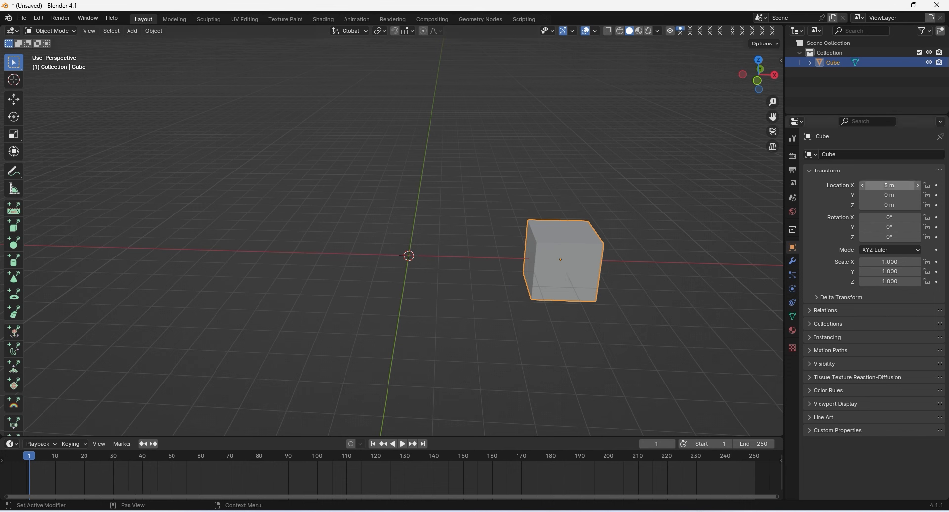
{"action": "left_click", "coordinate": [894, 186]}
{"action": "type", "text": "-5"}
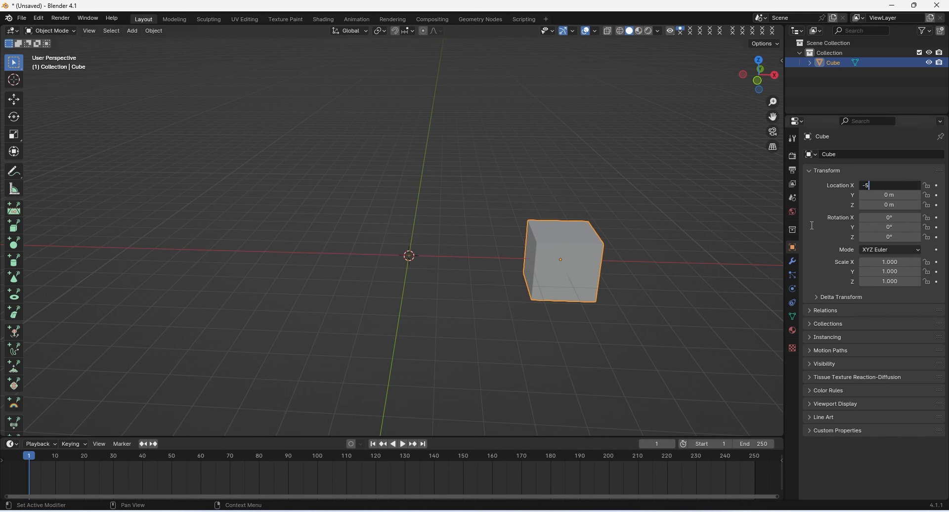
{"action": "key", "text": "Return"}
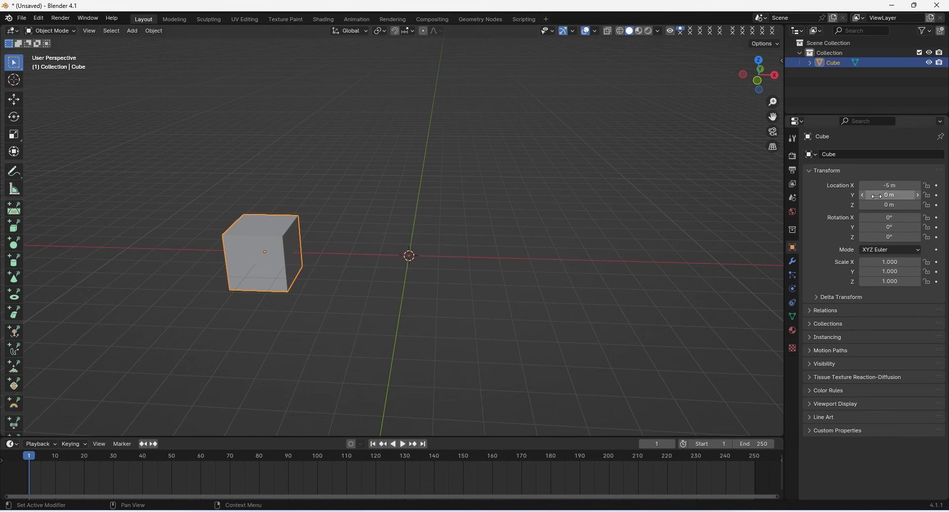
{"action": "key", "text": "BackSpace"}
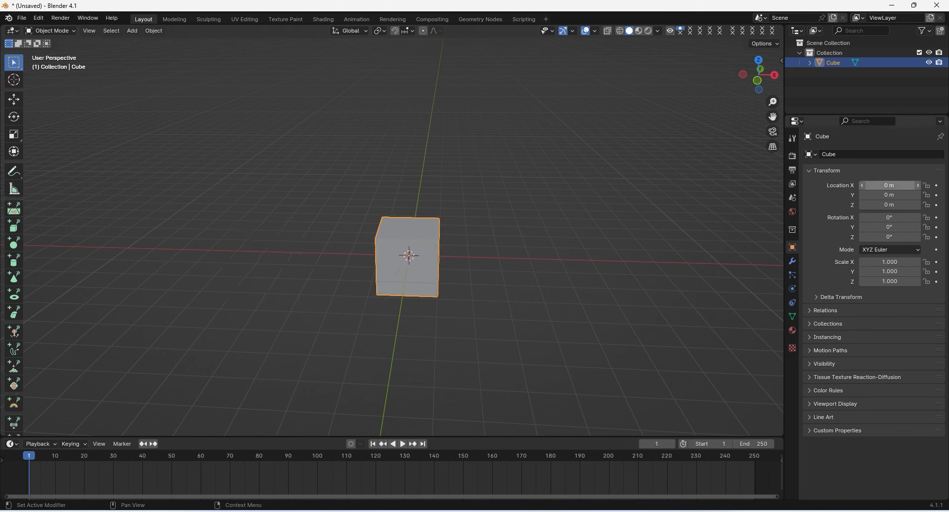
Step: Move the cube to about X 3.14 m, Y 1.71 m and Z 2.43 m, and reset all three location values to 0
{"action": "left_click_drag", "start_coordinate": [881, 185], "coordinate": [945, 207]}
{"action": "middle_click_drag", "start_coordinate": [609, 210], "coordinate": [522, 185]}
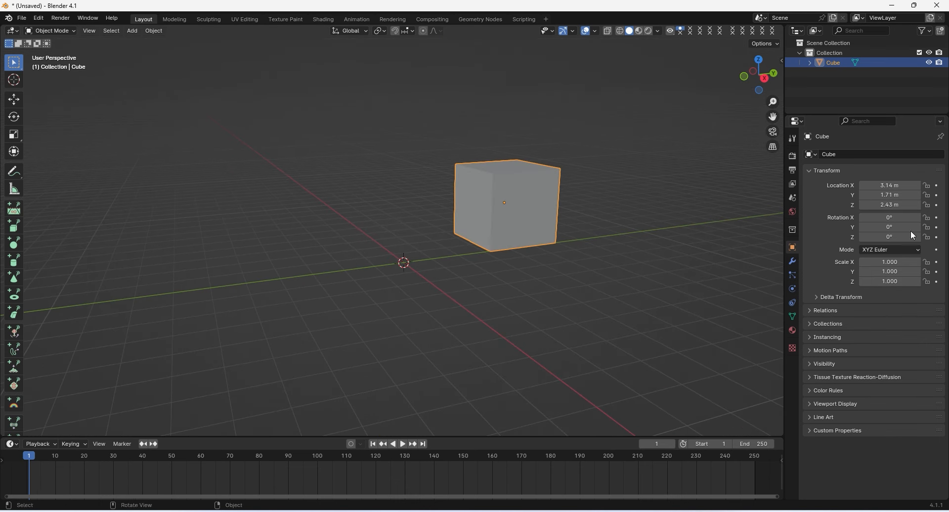
{"action": "double_click", "coordinate": [890, 186]}
{"action": "type", "text": "0"}
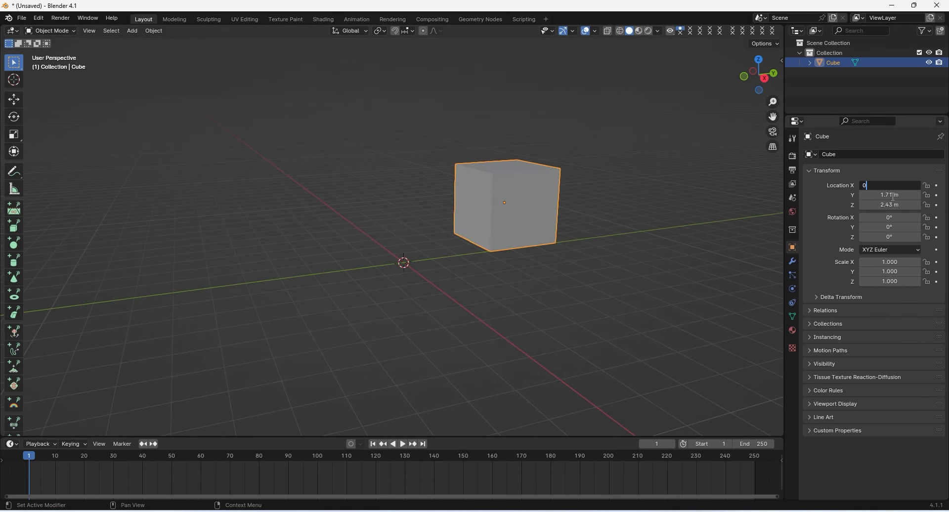
{"action": "key", "text": "Return"}
{"action": "left_click", "coordinate": [893, 205]}
{"action": "type", "text": "0"}
{"action": "key", "text": "Return"}
{"action": "left_click", "coordinate": [894, 197]}
{"action": "type", "text": "0"}
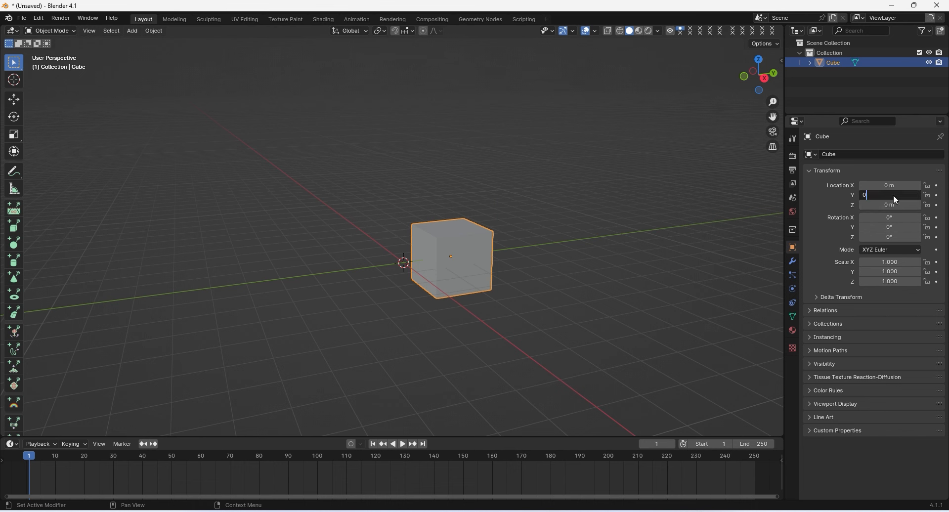
{"action": "key", "text": "Return"}
Step: Shift the cube along Y and reset its Y location to 0, raising it to about 3.28 m on Z
{"action": "left_click_drag", "start_coordinate": [889, 195], "coordinate": [920, 204]}
{"action": "left_click", "coordinate": [890, 196]}
{"action": "type", "text": "0"}
{"action": "key", "text": "Return"}
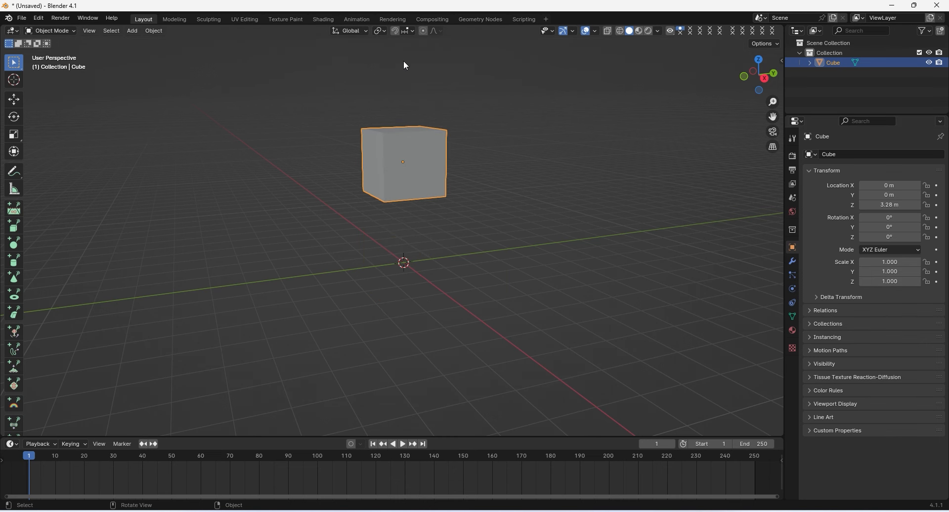
Step: Check the raised cube from several angles and reset its Z location to 0
{"action": "middle_click_drag", "start_coordinate": [403, 64], "coordinate": [410, 283]}
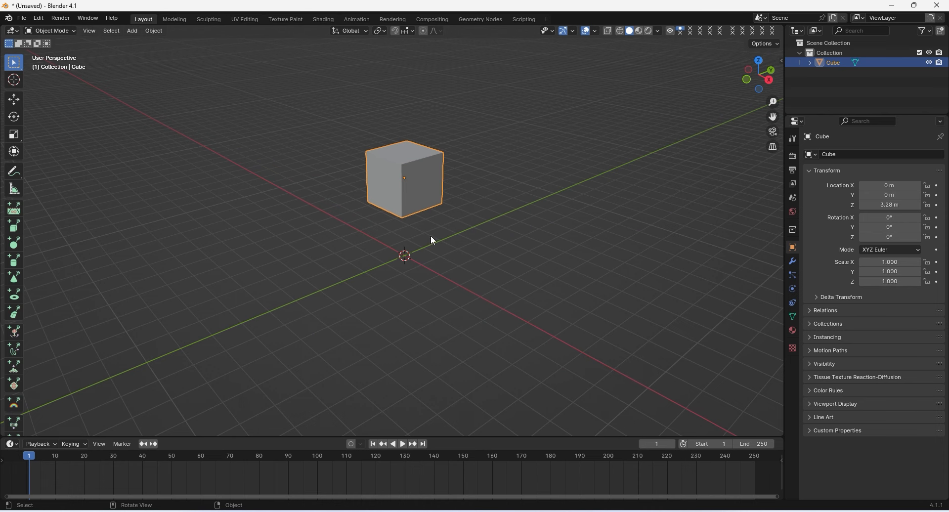
{"action": "middle_click_drag", "start_coordinate": [355, 241], "coordinate": [466, 239]}
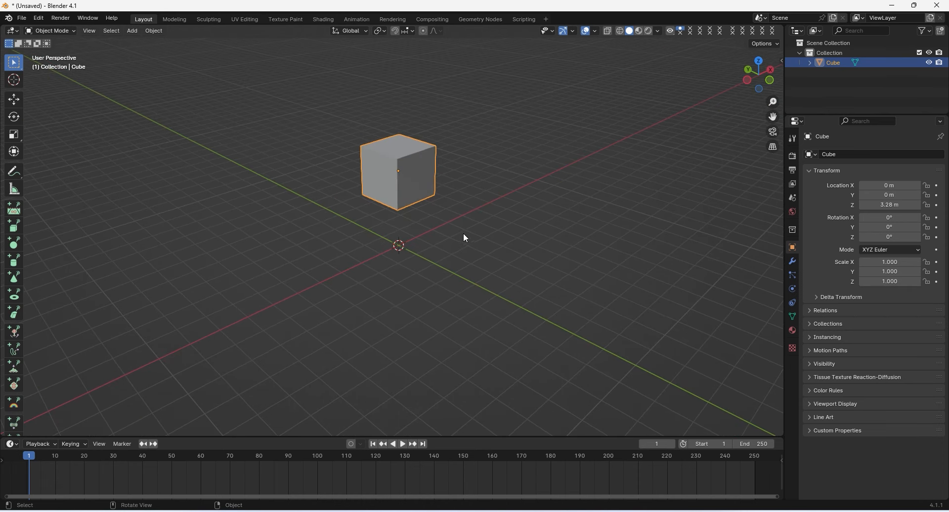
{"action": "middle_click_drag", "start_coordinate": [513, 208], "coordinate": [509, 242]}
{"action": "key", "text": "Return"}
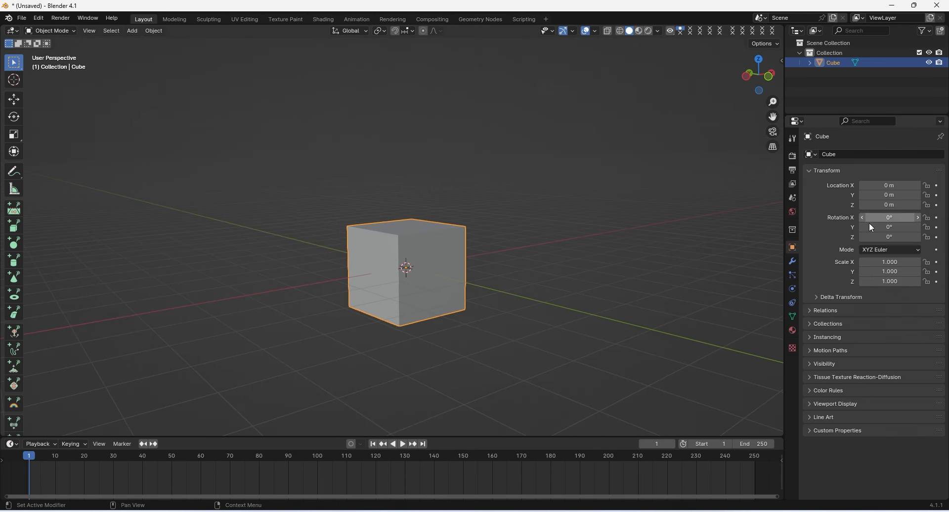
Step: Rotate the cube about its X and Y axes and reset both rotation values to 0°
{"action": "mouse_move", "coordinate": [886, 221]}
{"action": "left_mouse_down"}
{"action": "mouse_move", "coordinate": [915, 220]}
{"action": "mouse_move", "coordinate": [890, 220]}
{"action": "mouse_move", "coordinate": [904, 237]}
{"action": "mouse_move", "coordinate": [890, 228]}
{"action": "left_mouse_up"}
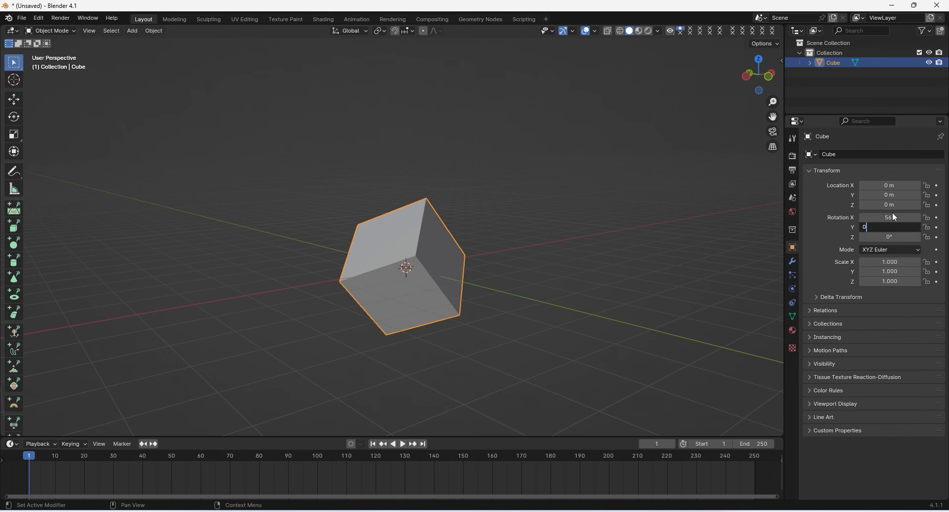
{"action": "key", "text": "Return"}
{"action": "key", "text": "BackSpace"}
Step: Rotate the cube to about 67° around the X axis while looking along that axis
{"action": "middle_click_drag", "start_coordinate": [585, 204], "coordinate": [403, 230]}
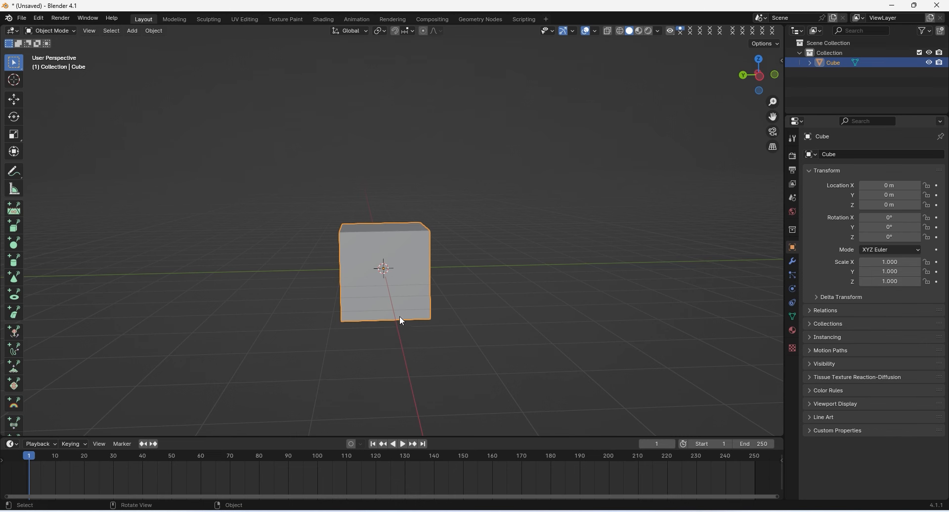
{"action": "mouse_move", "coordinate": [400, 316]}
{"action": "middle_mouse_down"}
{"action": "mouse_move", "coordinate": [395, 288]}
{"action": "mouse_move", "coordinate": [399, 304]}
{"action": "middle_mouse_up"}
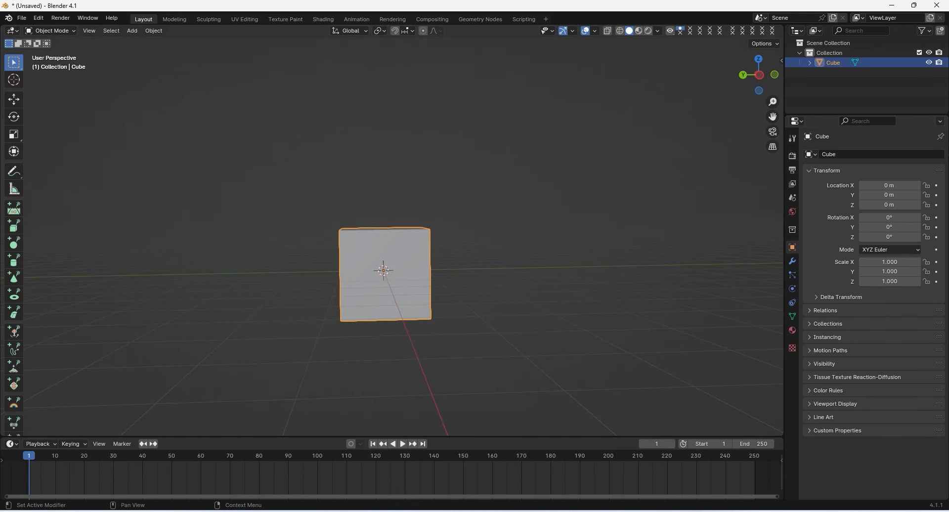
{"action": "left_click_drag", "start_coordinate": [889, 217], "coordinate": [922, 218]}
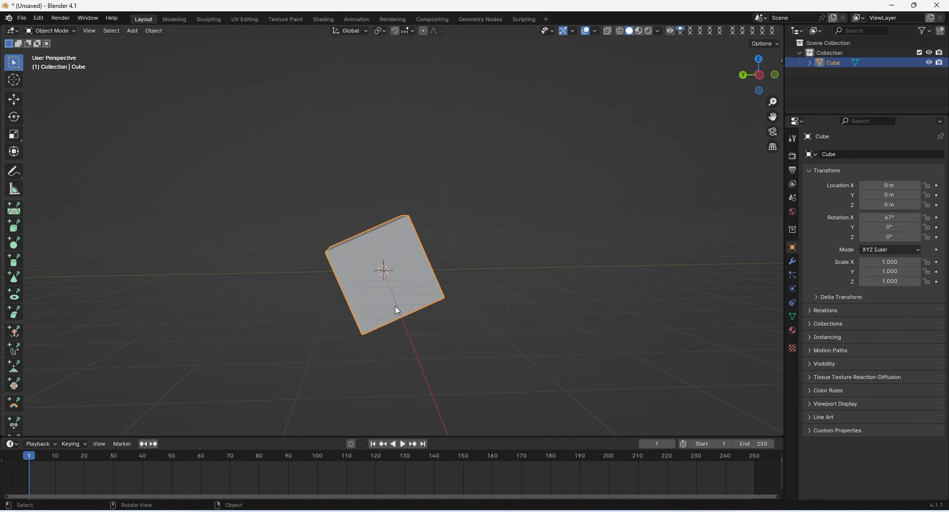
{"action": "middle_click_drag", "start_coordinate": [387, 284], "coordinate": [406, 301]}
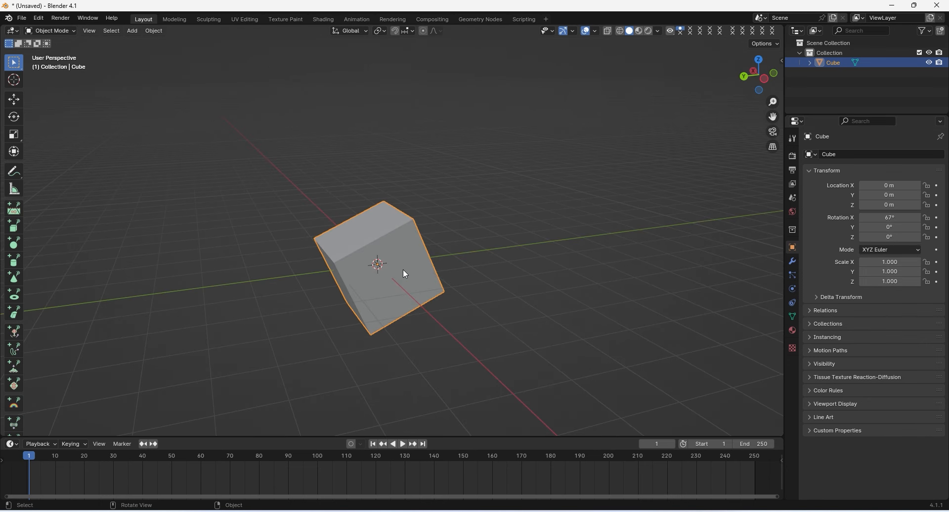
Step: Try X rotations of 160° and about 128° on the cube and reset its X rotation to 0°
{"action": "left_click", "coordinate": [890, 218]}
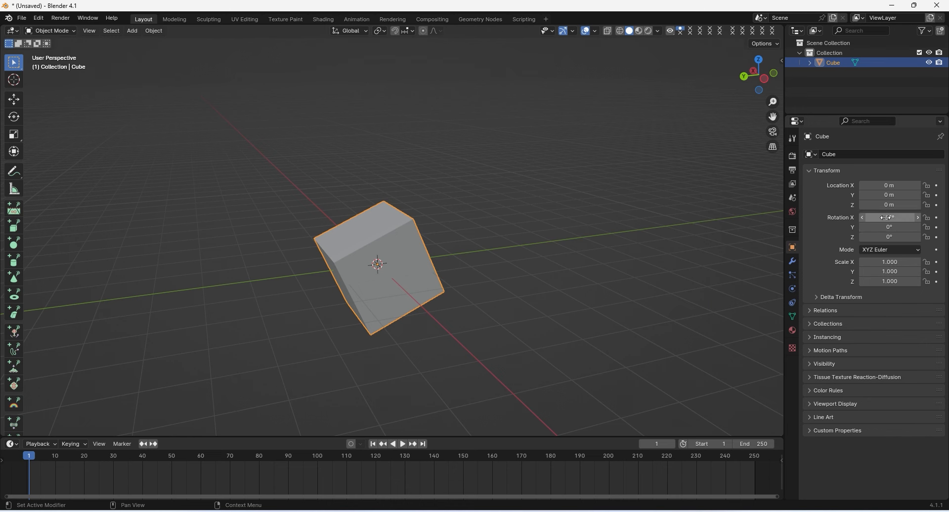
{"action": "type", "text": "160"}
{"action": "key", "text": "Return"}
{"action": "left_click_drag", "start_coordinate": [889, 217], "coordinate": [916, 218]}
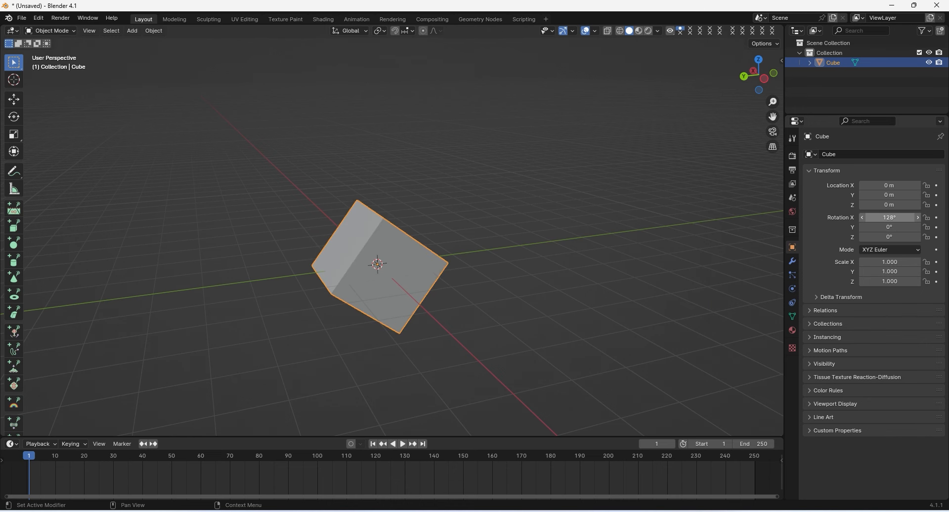
{"action": "left_click", "coordinate": [890, 218]}
{"action": "type", "text": "0"}
{"action": "key", "text": "Return"}
Step: Rotate the cube around the Y axis while looking along that axis, and undo the rotation
{"action": "middle_click_drag", "start_coordinate": [544, 222], "coordinate": [357, 205]}
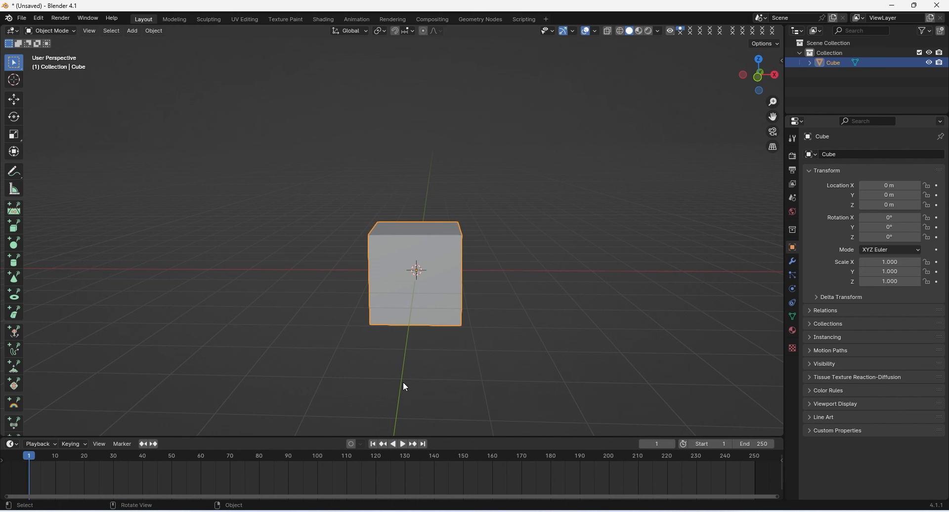
{"action": "middle_click_drag", "start_coordinate": [465, 315], "coordinate": [446, 274]}
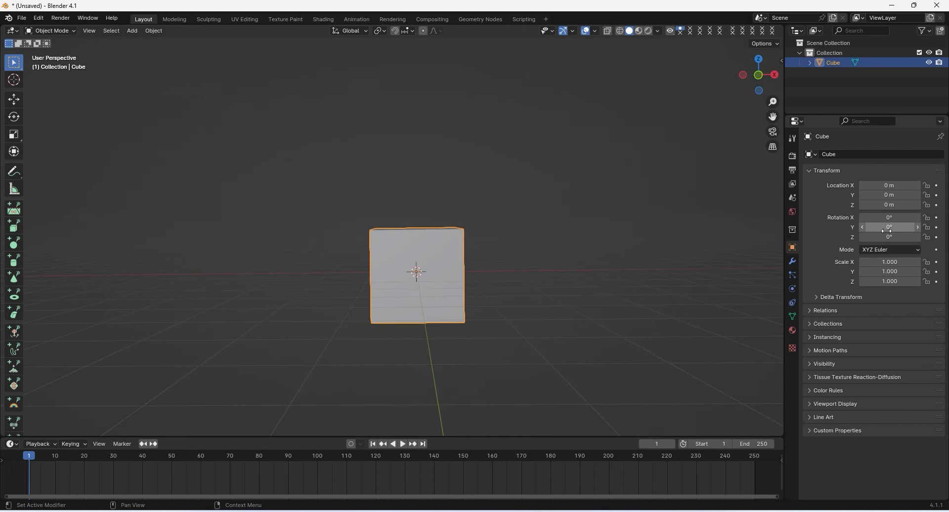
{"action": "mouse_move", "coordinate": [890, 227]}
{"action": "left_mouse_down"}
{"action": "mouse_move", "coordinate": [912, 227]}
{"action": "mouse_move", "coordinate": [902, 227]}
{"action": "left_mouse_up"}
{"action": "key", "text": "ctrl+z"}
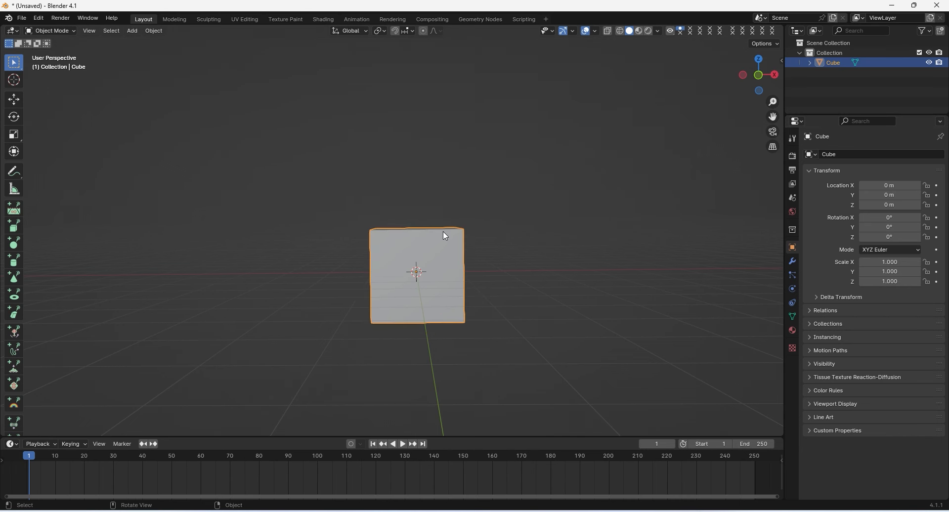
Step: Turn on the Z axis line in the viewport overlays and view it around the cube
{"action": "middle_click_drag", "start_coordinate": [443, 231], "coordinate": [647, 80]}
{"action": "middle_click_drag", "start_coordinate": [530, 197], "coordinate": [579, 171]}
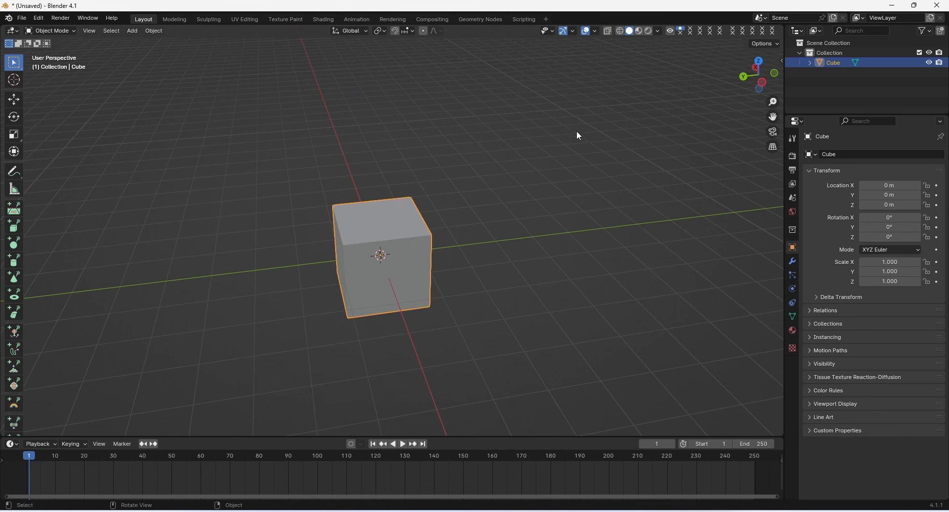
{"action": "left_click", "coordinate": [596, 32]}
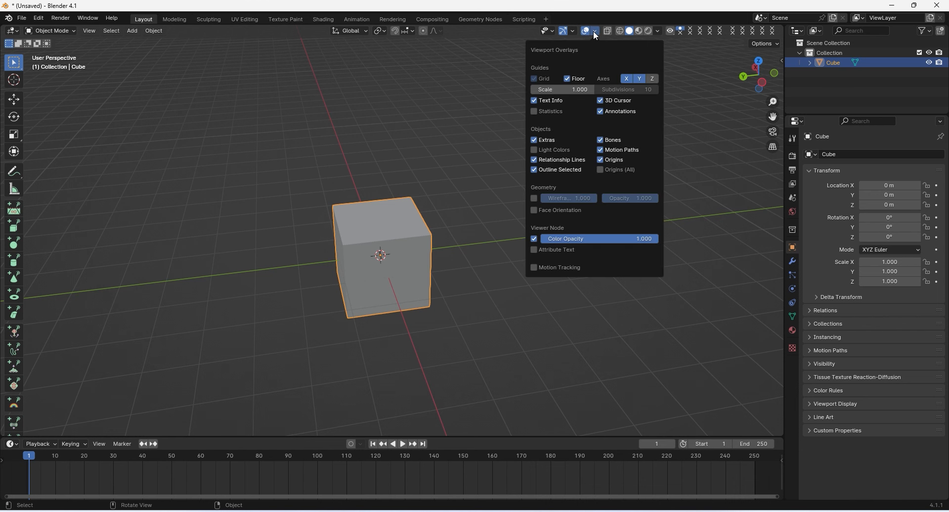
{"action": "left_click", "coordinate": [652, 78]}
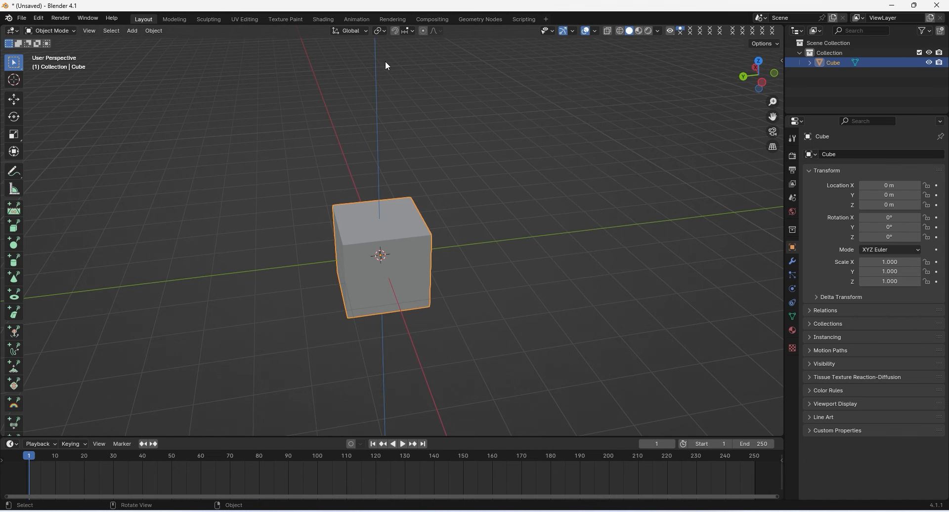
{"action": "middle_click_drag", "start_coordinate": [477, 152], "coordinate": [497, 159]}
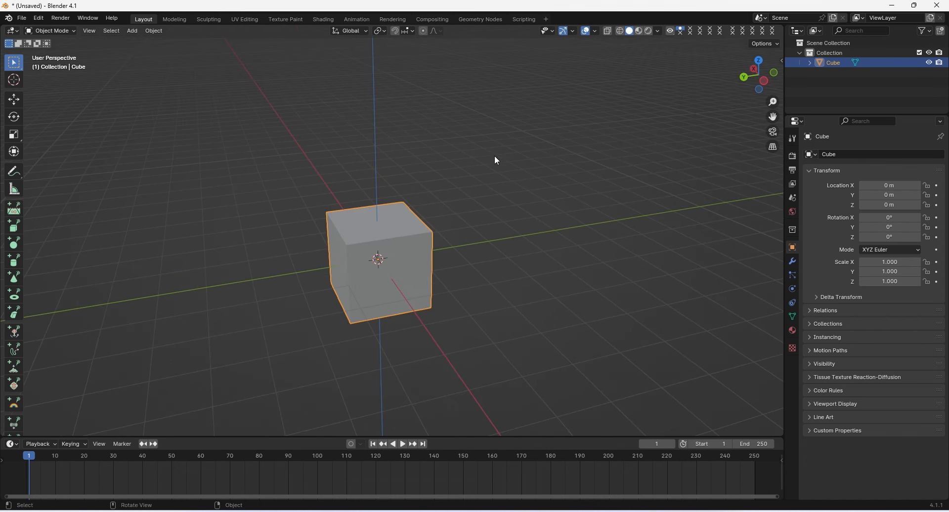
{"action": "middle_click_drag", "start_coordinate": [503, 208], "coordinate": [525, 194]}
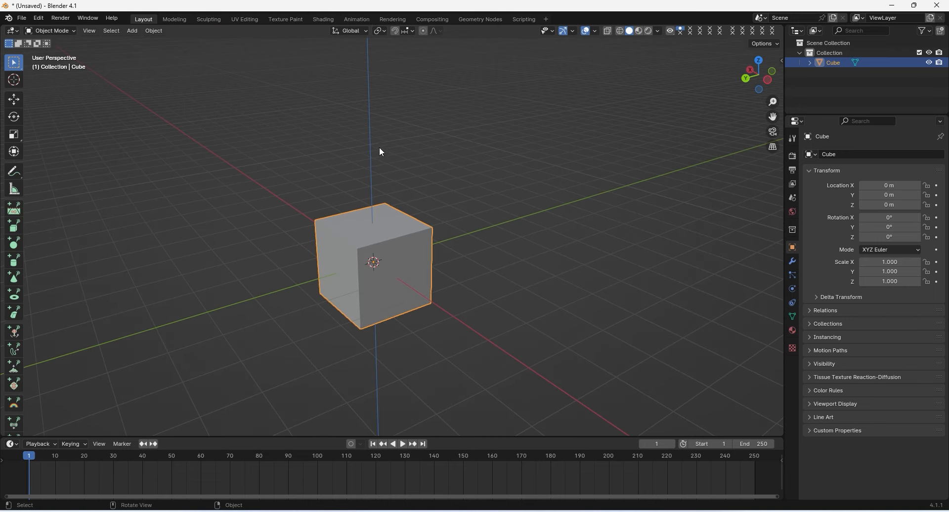
Step: Rotate the cube to about -9° around the Z axis while looking from above, and clear its rotation
{"action": "middle_click_drag", "start_coordinate": [551, 105], "coordinate": [561, 195]}
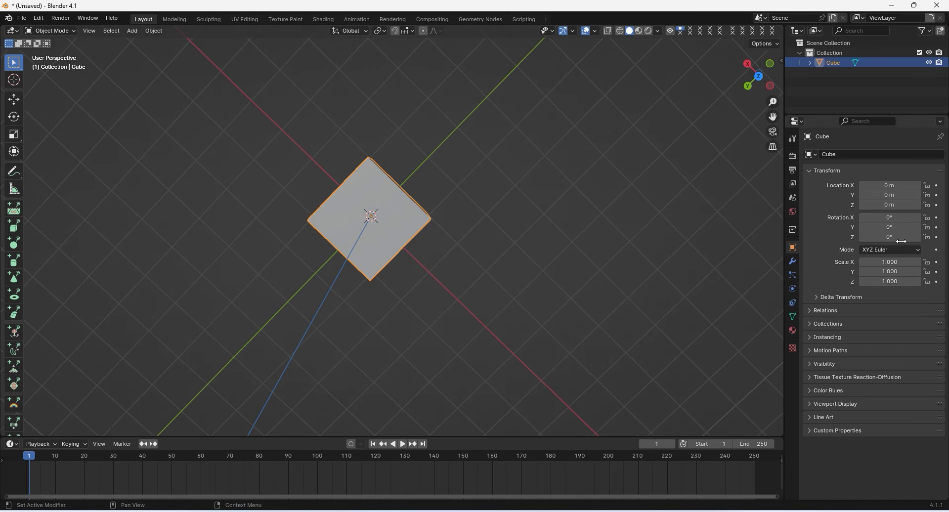
{"action": "left_click_drag", "start_coordinate": [888, 237], "coordinate": [920, 237]}
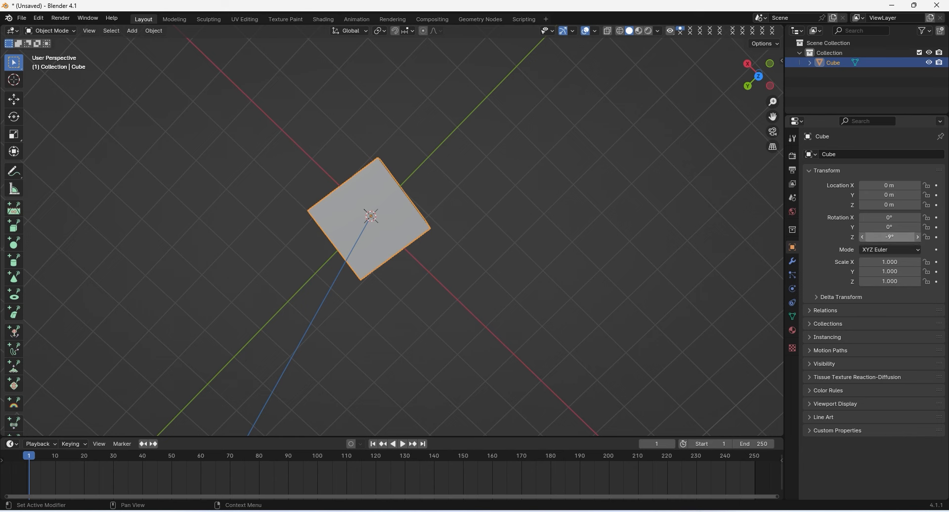
{"action": "key", "text": "alt+r"}
{"action": "middle_click_drag", "start_coordinate": [416, 276], "coordinate": [445, 174]}
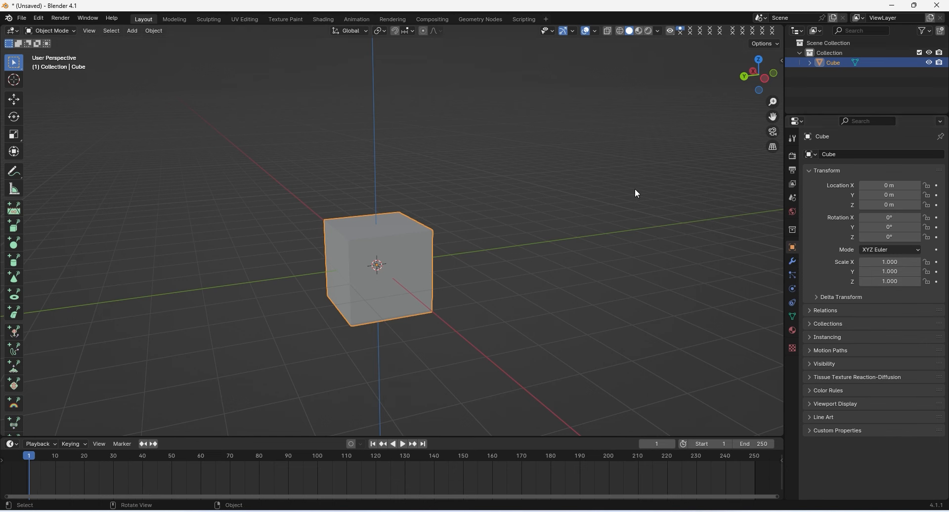
Step: Look through the cube's World, Material, Data and Constraints properties, return to its Object properties, and collapse and re-expand the Transform section
{"action": "left_click", "coordinate": [794, 158]}
{"action": "left_click", "coordinate": [793, 200]}
{"action": "left_click", "coordinate": [793, 212]}
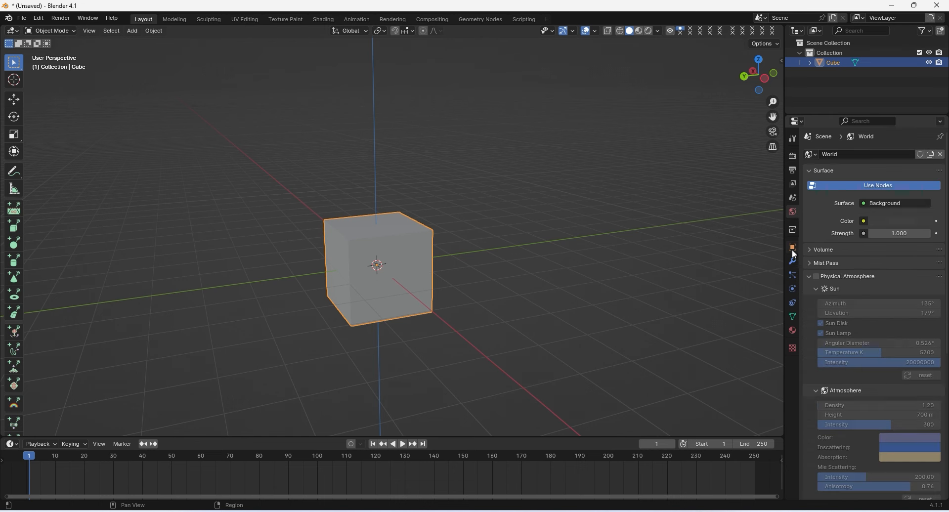
{"action": "left_click", "coordinate": [792, 249]}
{"action": "left_click_drag", "start_coordinate": [784, 322], "coordinate": [783, 325]}
{"action": "left_click", "coordinate": [790, 331]}
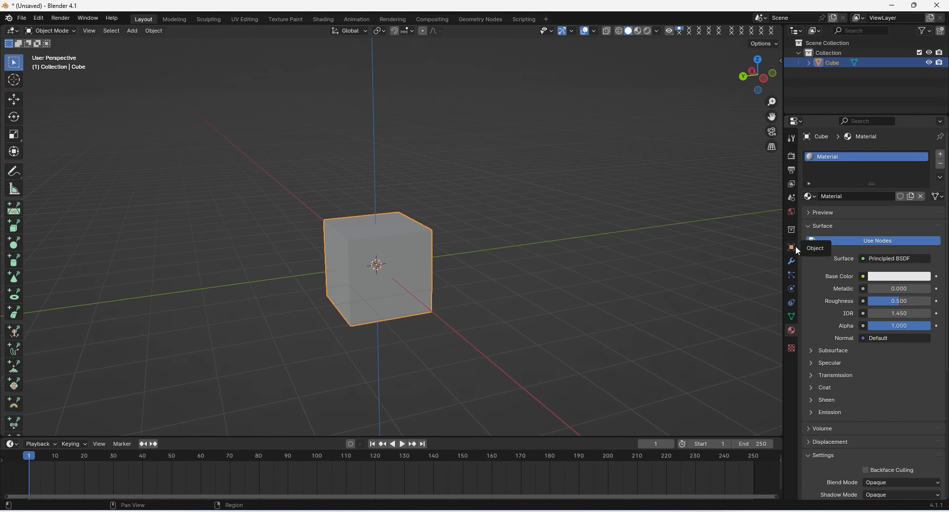
{"action": "left_click", "coordinate": [793, 316]}
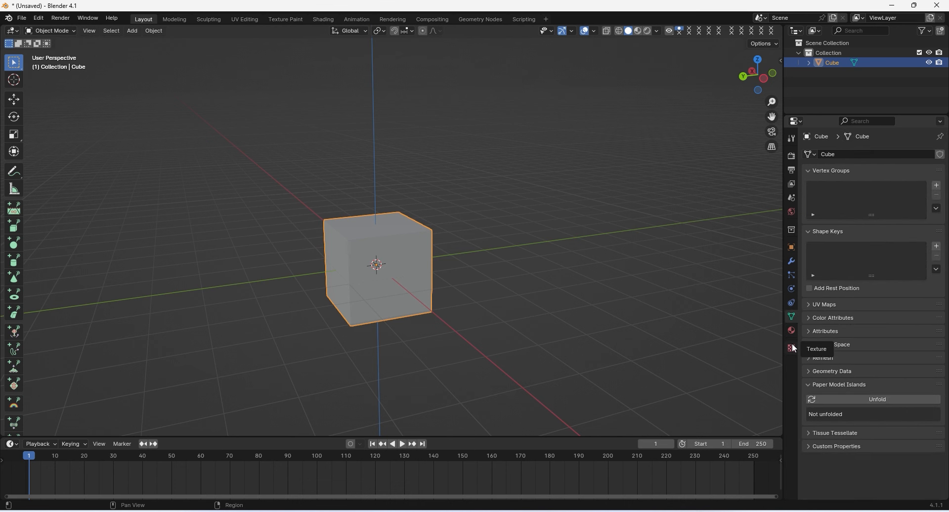
{"action": "left_click", "coordinate": [791, 249]}
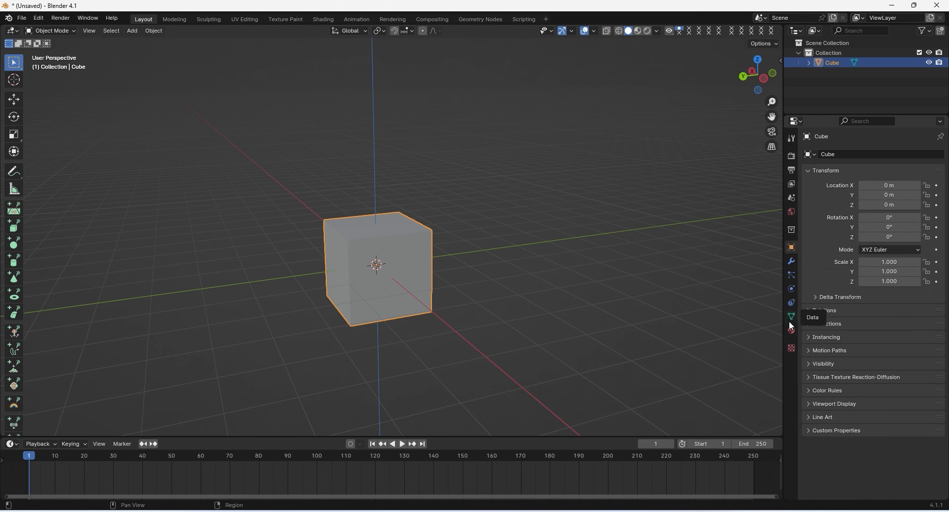
{"action": "left_click", "coordinate": [792, 348]}
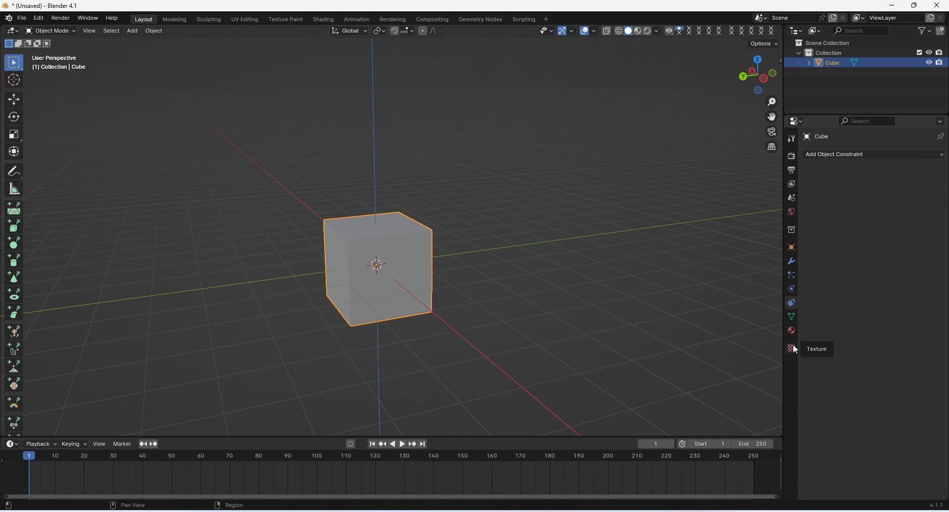
{"action": "left_click", "coordinate": [791, 252]}
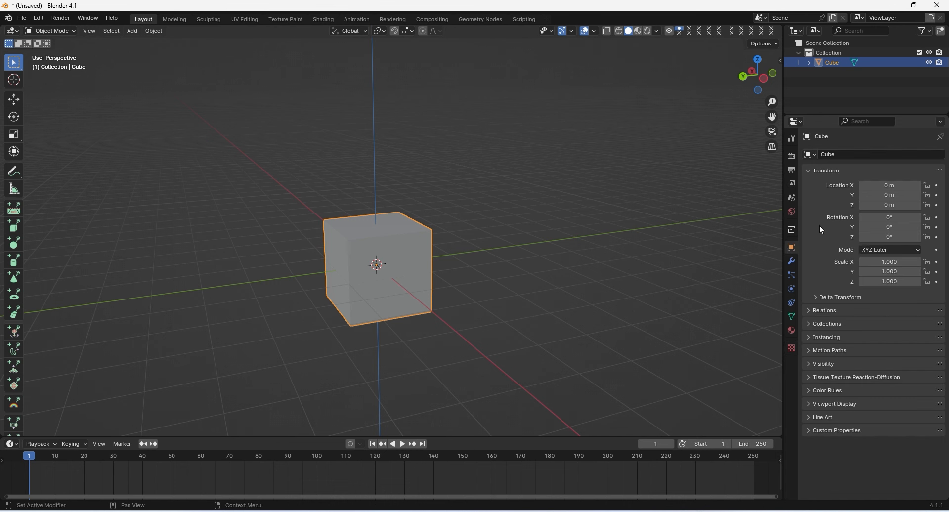
{"action": "left_click", "coordinate": [827, 173]}
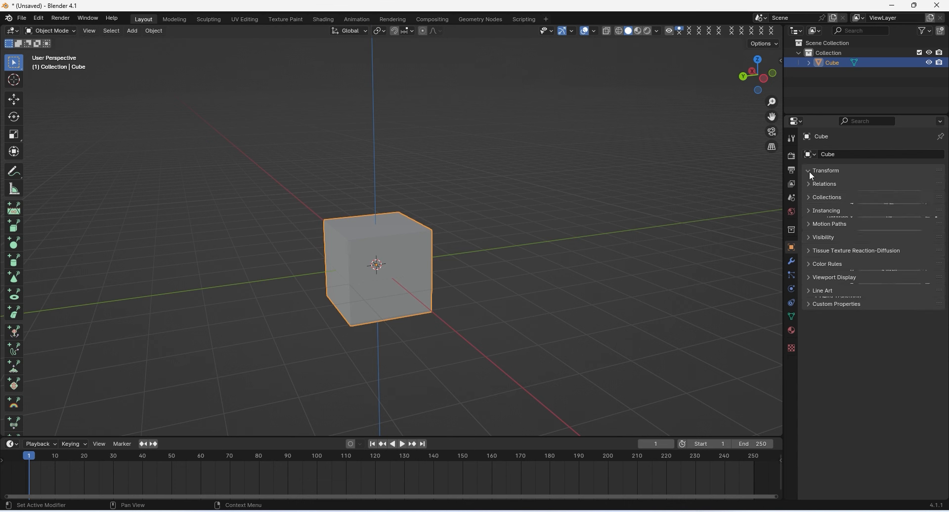
{"action": "left_click", "coordinate": [811, 171]}
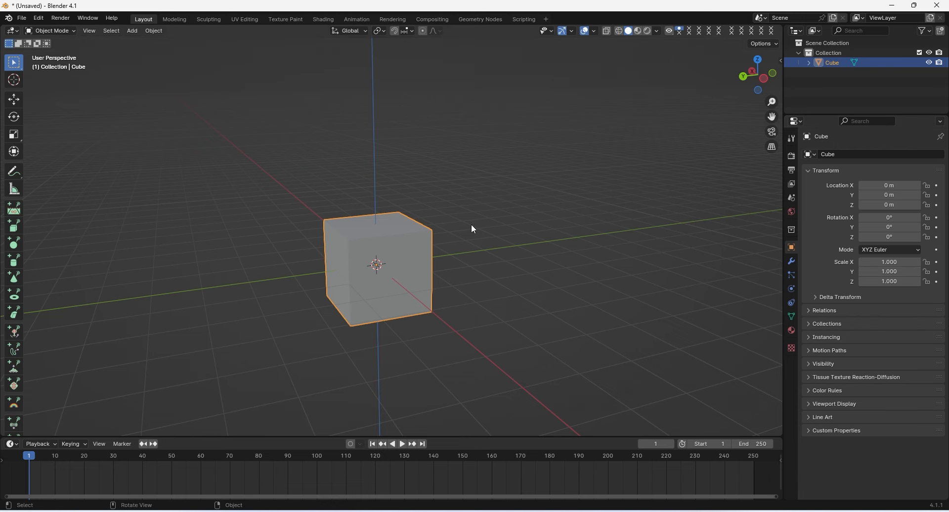
Step: Try stretching the cube along the X axis and reset its X scale to 1
{"action": "middle_click_drag", "start_coordinate": [471, 225], "coordinate": [536, 232]}
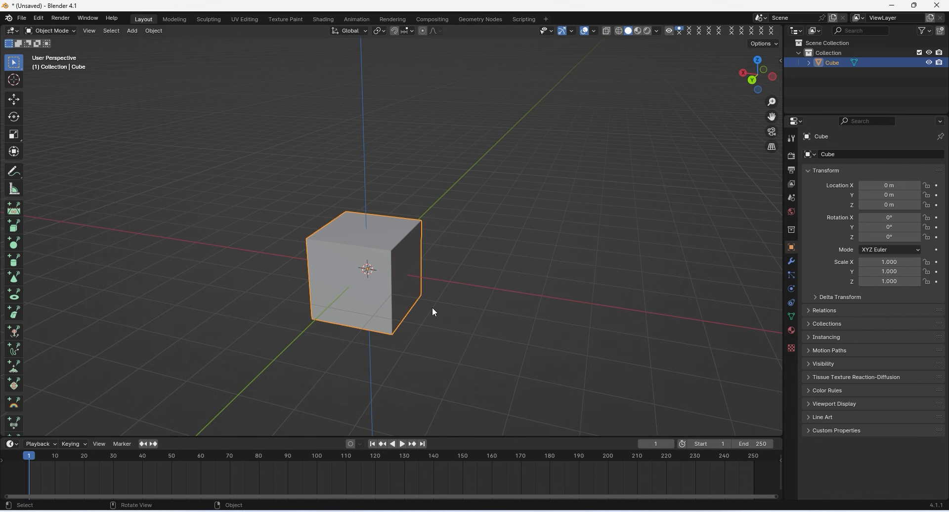
{"action": "scroll", "coordinate": [482, 277], "scroll_direction": "down", "scroll_amount": 1}
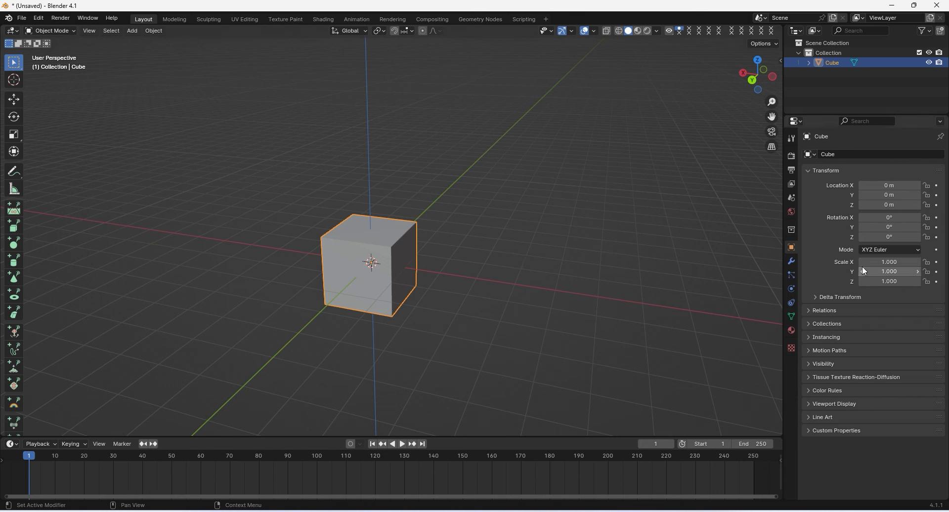
{"action": "left_click_drag", "start_coordinate": [885, 262], "coordinate": [933, 262]}
{"action": "left_click", "coordinate": [879, 260]}
{"action": "type", "text": "1"}
{"action": "key", "text": "Return"}
{"action": "middle_click_drag", "start_coordinate": [689, 241], "coordinate": [767, 281]}
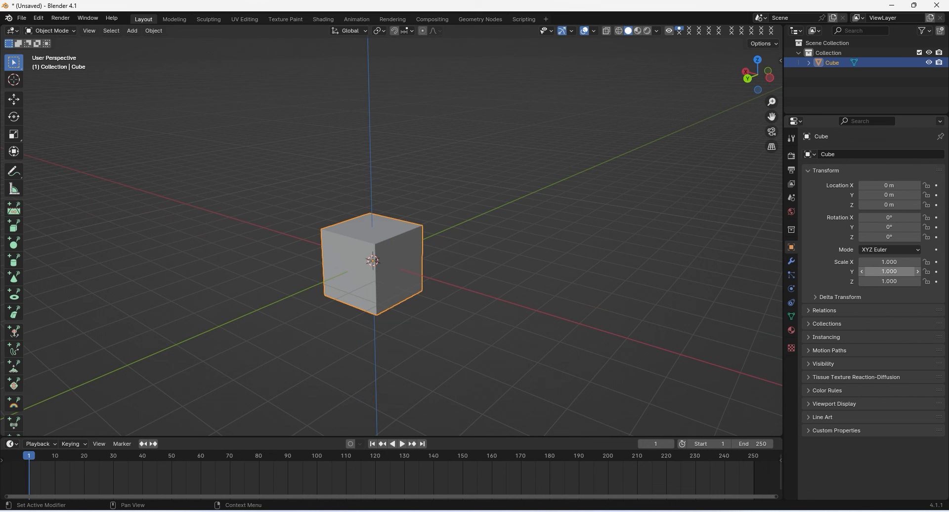
Step: Try stretching the cube along Y and to a Z scale of 2.760, and reset both scales to 1
{"action": "left_click_drag", "start_coordinate": [890, 271], "coordinate": [939, 271]}
{"action": "mouse_move", "coordinate": [883, 271]}
{"action": "left_mouse_down"}
{"action": "mouse_move", "coordinate": [846, 272]}
{"action": "mouse_move", "coordinate": [937, 282]}
{"action": "mouse_move", "coordinate": [883, 282]}
{"action": "left_mouse_up"}
{"action": "left_click", "coordinate": [883, 272]}
{"action": "type", "text": "1"}
{"action": "key", "text": "Return"}
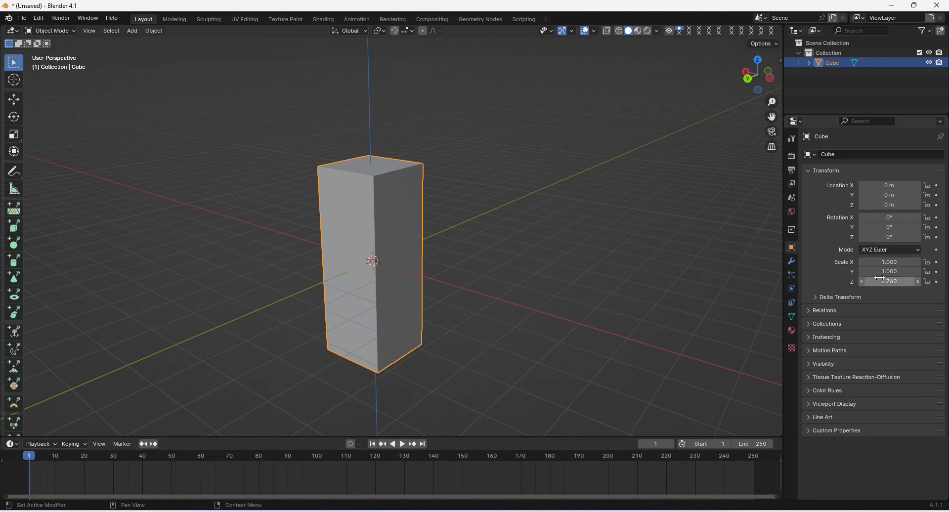
{"action": "left_click", "coordinate": [881, 279]}
{"action": "type", "text": "1"}
{"action": "key", "text": "Return"}
Step: Deselect the cube, try the Transform tool in the empty viewport area, and return to the Select Box tool
{"action": "middle_click_drag", "start_coordinate": [395, 207], "coordinate": [260, 206]}
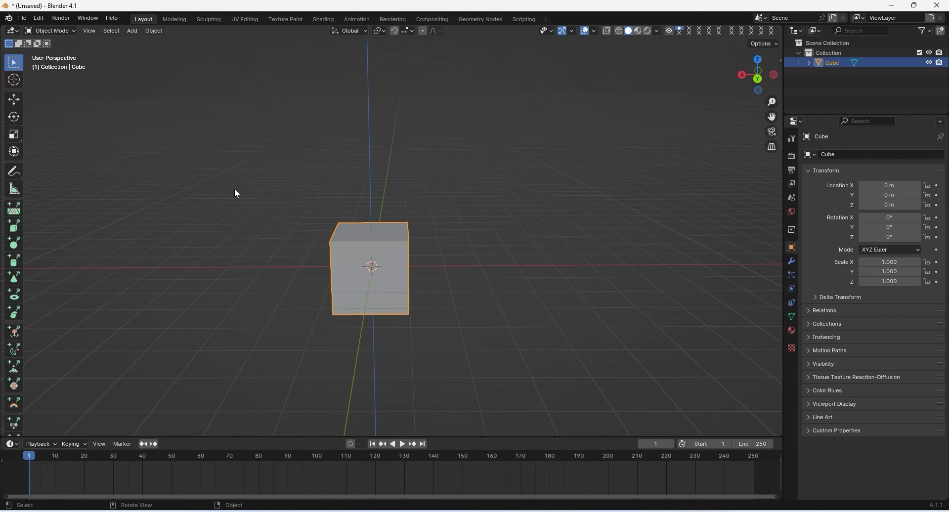
{"action": "left_click_drag", "start_coordinate": [149, 82], "coordinate": [493, 341], "text": "ctrl"}
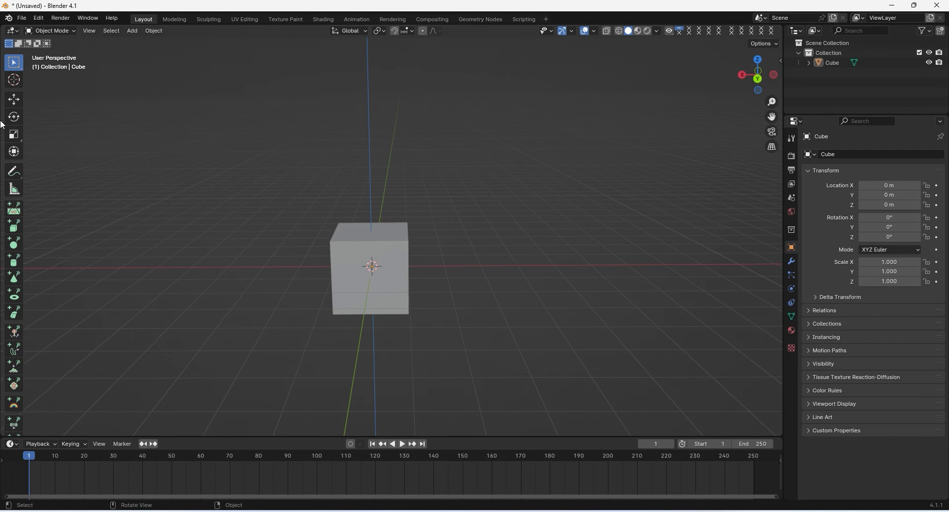
{"action": "left_click", "coordinate": [12, 100]}
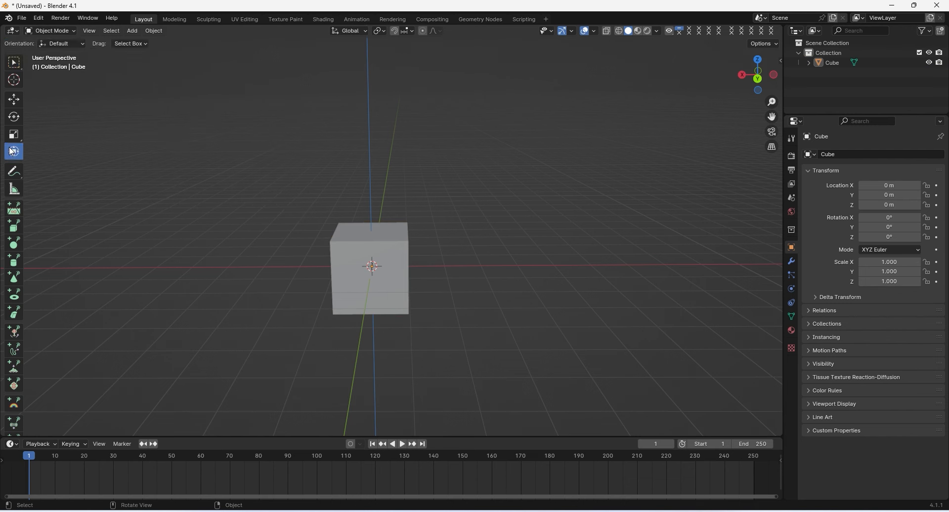
{"action": "left_click_drag", "start_coordinate": [170, 113], "coordinate": [543, 322]}
{"action": "left_click", "coordinate": [14, 63]}
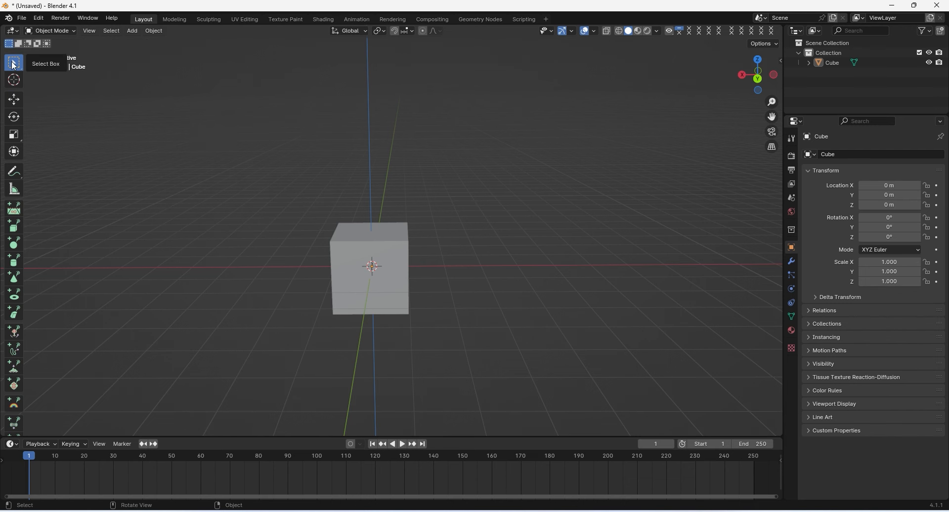
Step: Select the cube with the Move tool, examine its move gizmo from several angles, and return to the Select Box tool
{"action": "left_click", "coordinate": [13, 101]}
{"action": "left_click", "coordinate": [393, 255]}
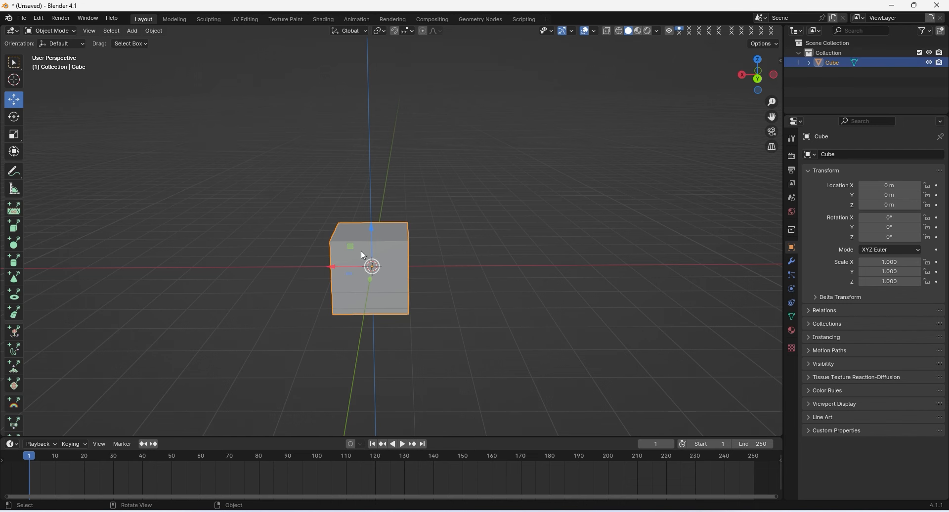
{"action": "middle_click_drag", "start_coordinate": [374, 275], "coordinate": [371, 255]}
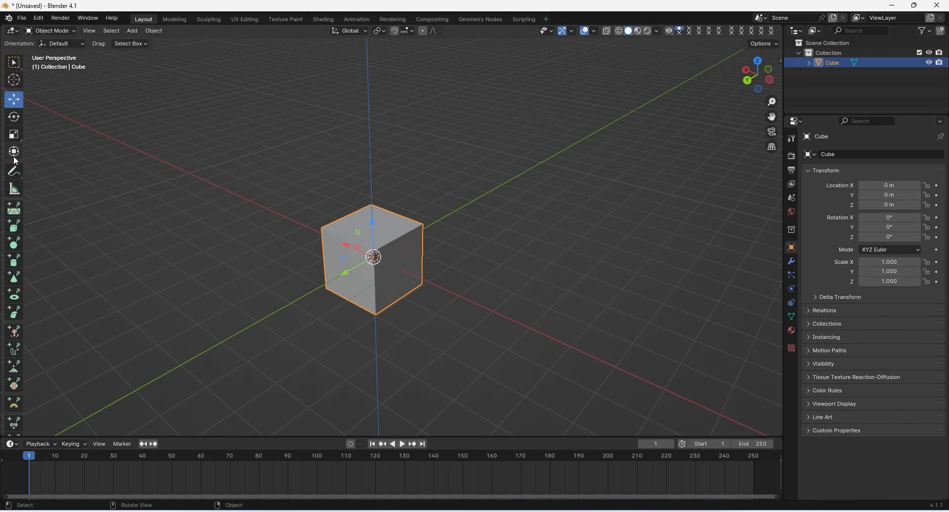
{"action": "scroll", "coordinate": [361, 271], "scroll_direction": "up", "scroll_amount": 1}
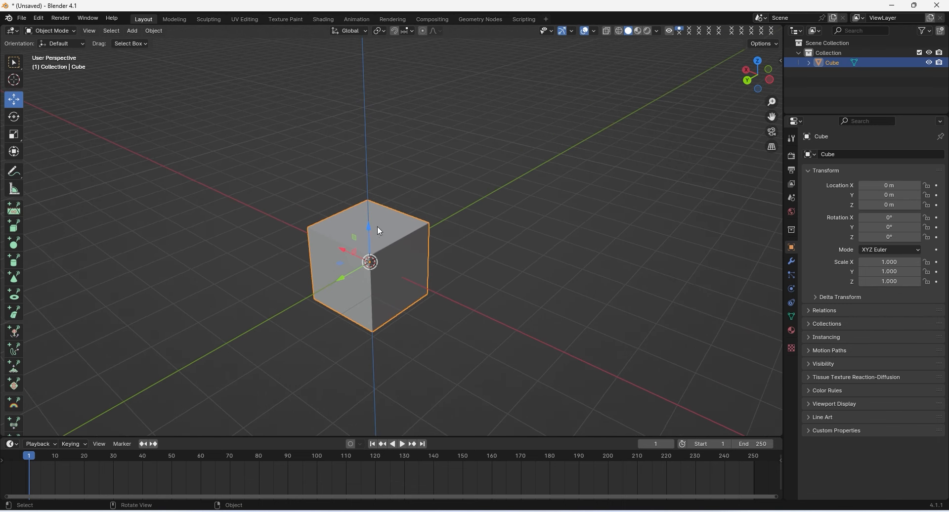
{"action": "middle_click_drag", "start_coordinate": [378, 227], "coordinate": [465, 201]}
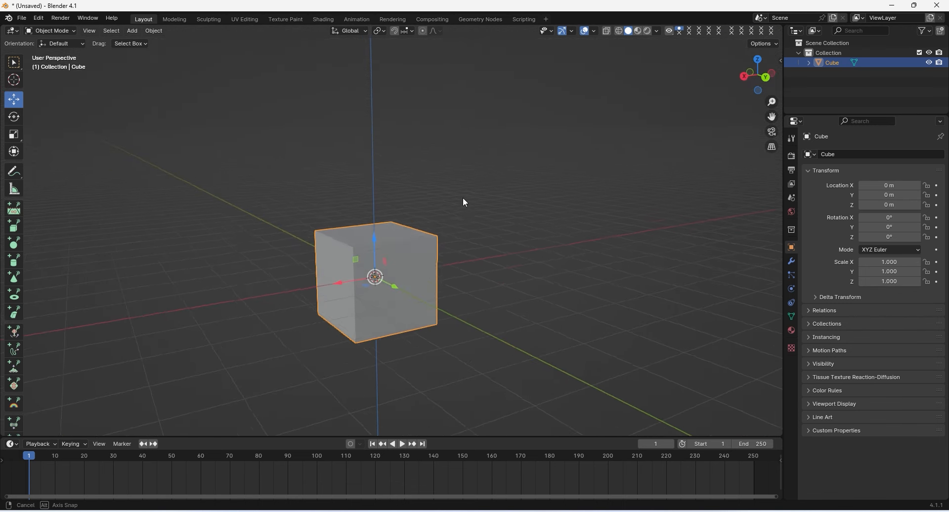
{"action": "left_click", "coordinate": [14, 65]}
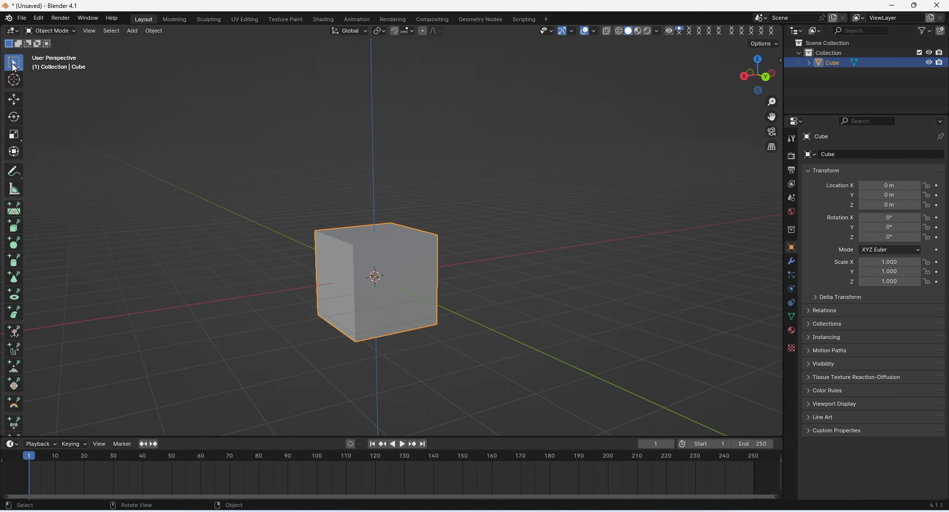
{"action": "scroll", "coordinate": [376, 253], "scroll_direction": "up", "scroll_amount": 2}
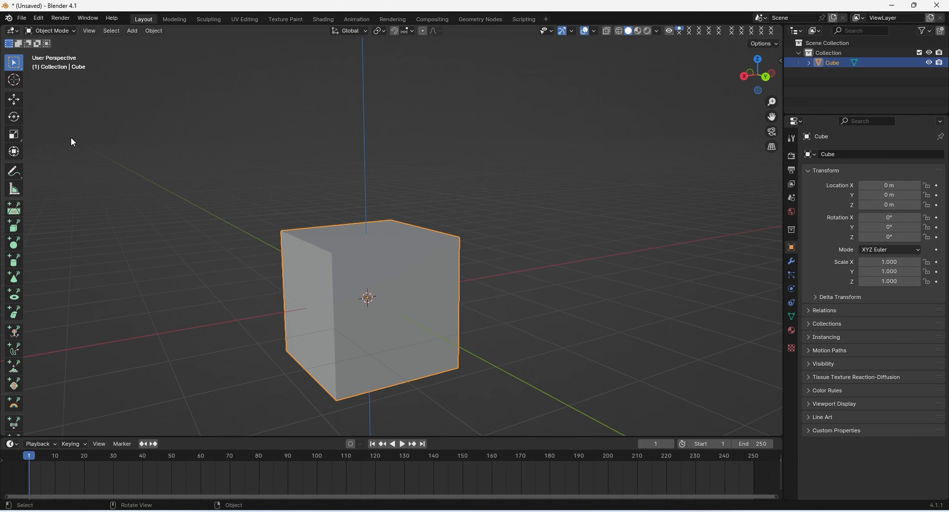
Step: Compare the gizmos of the Move, Rotate, Scale and Transform tools on the selected cube
{"action": "left_click", "coordinate": [18, 103]}
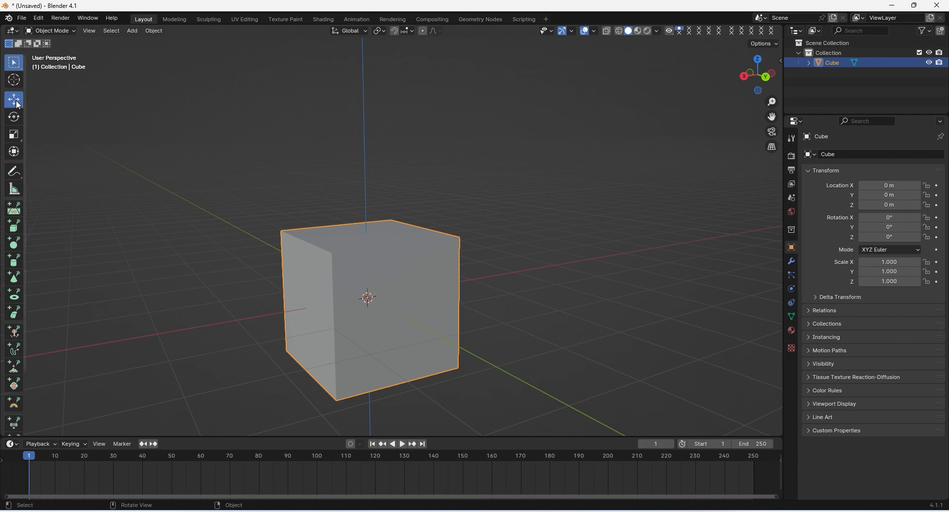
{"action": "left_click", "coordinate": [14, 117]}
{"action": "left_click", "coordinate": [14, 134]}
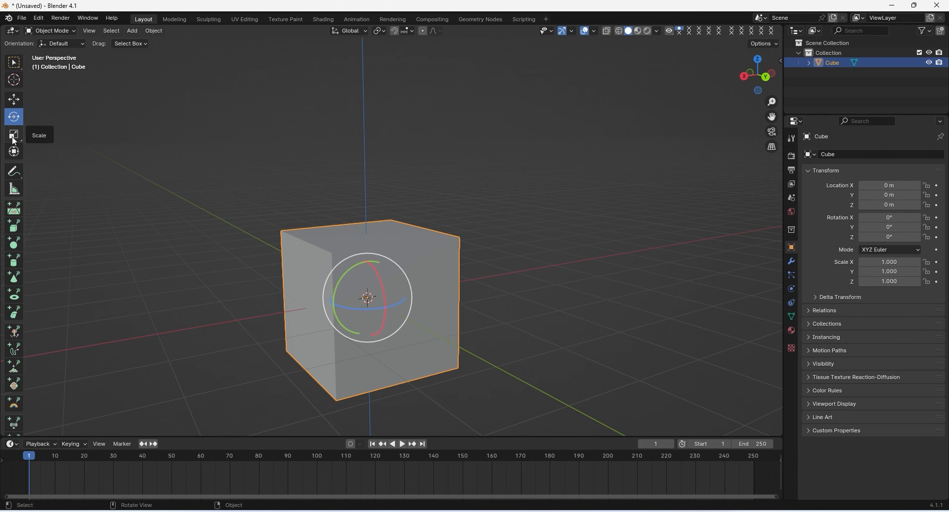
{"action": "left_click", "coordinate": [15, 156]}
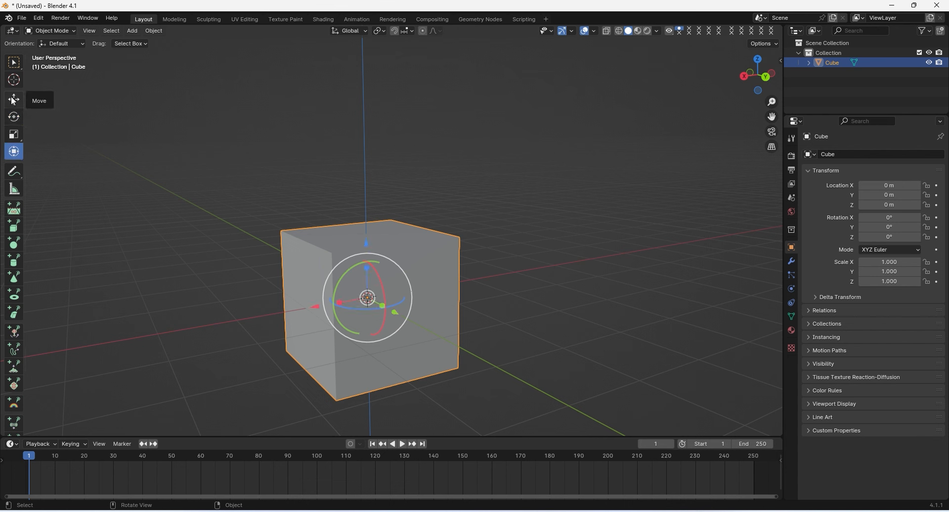
Step: Reselect the cube with the Move tool, move it about -1.75 m along X using the gizmo, and undo the move
{"action": "left_click", "coordinate": [13, 101]}
{"action": "left_click", "coordinate": [429, 223]}
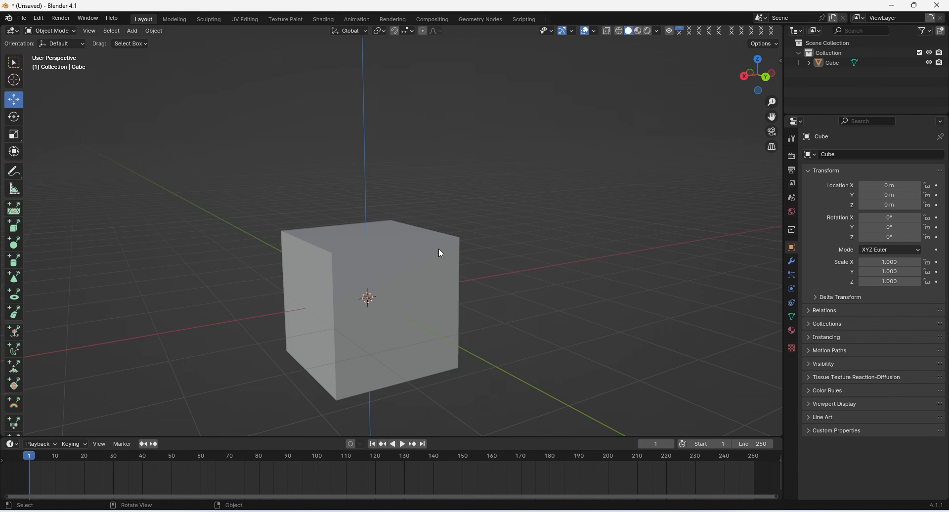
{"action": "left_click", "coordinate": [439, 249]}
{"action": "scroll", "coordinate": [437, 281], "scroll_direction": "down", "scroll_amount": 1}
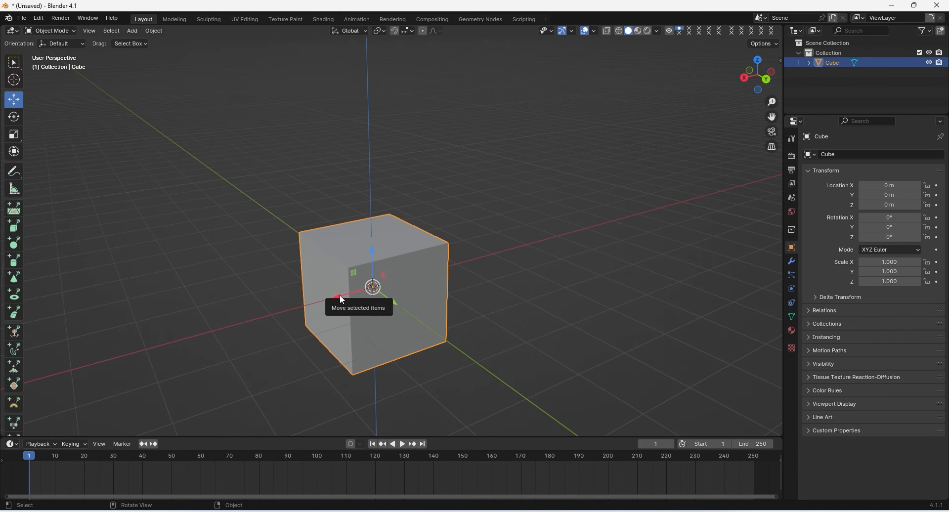
{"action": "left_click_drag", "start_coordinate": [341, 295], "coordinate": [418, 274]}
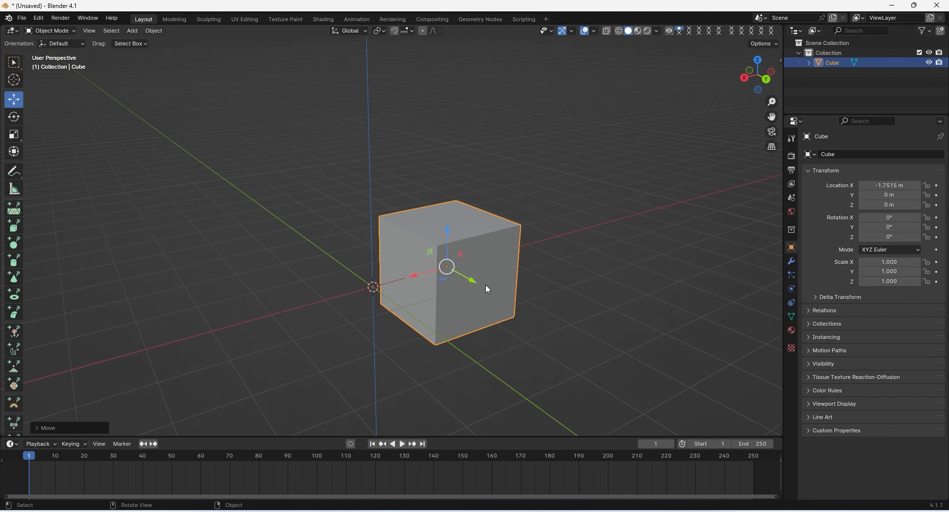
{"action": "key", "text": "ctrl+z"}
{"action": "key", "text": "ctrl+z"}
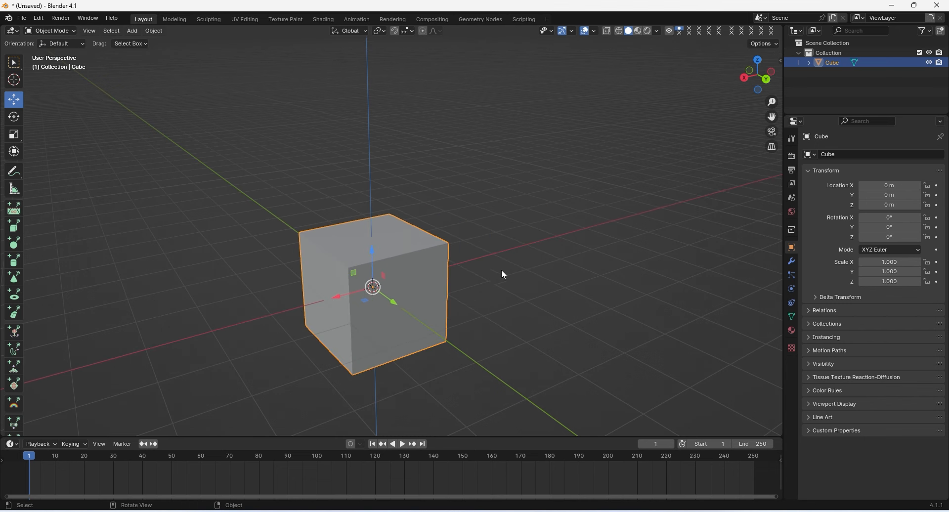
Step: Try moving the cube with the gizmo along Y and about 0.89 m up along Z, reverting each move
{"action": "left_click_drag", "start_coordinate": [396, 302], "coordinate": [448, 341]}
{"action": "key", "text": "ctrl+z"}
{"action": "left_click_drag", "start_coordinate": [372, 251], "coordinate": [385, 222]}
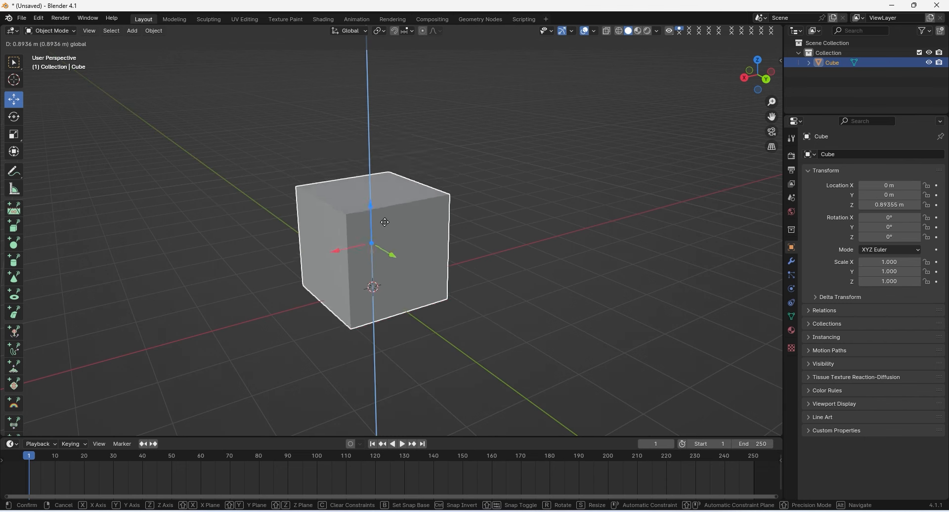
{"action": "key", "text": "Escape"}
Step: Rotate the cube about X to about -88.3° with the Rotate tool's gizmo and reset its X rotation to 0°
{"action": "scroll", "coordinate": [462, 190], "scroll_direction": "down", "scroll_amount": 2}
{"action": "middle_click_drag", "start_coordinate": [439, 208], "coordinate": [379, 182]}
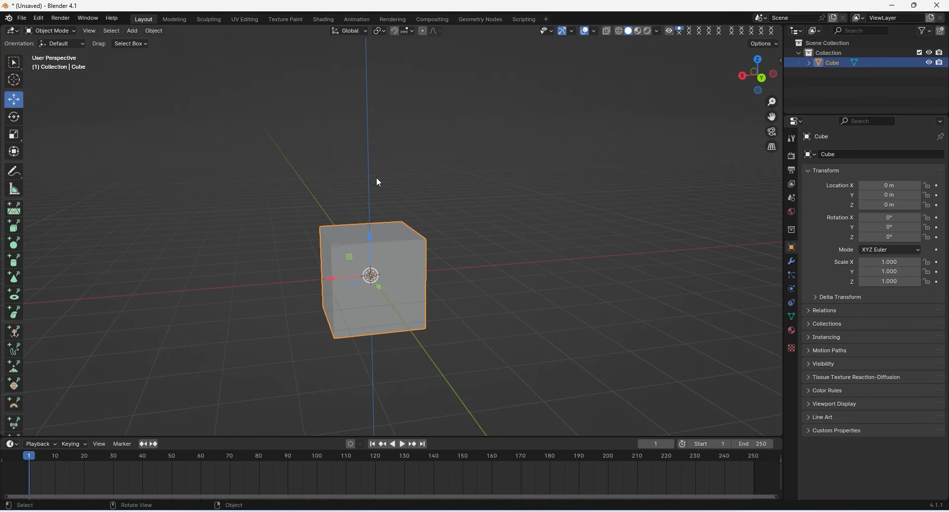
{"action": "left_click", "coordinate": [13, 117]}
{"action": "middle_click_drag", "start_coordinate": [366, 249], "coordinate": [402, 252]}
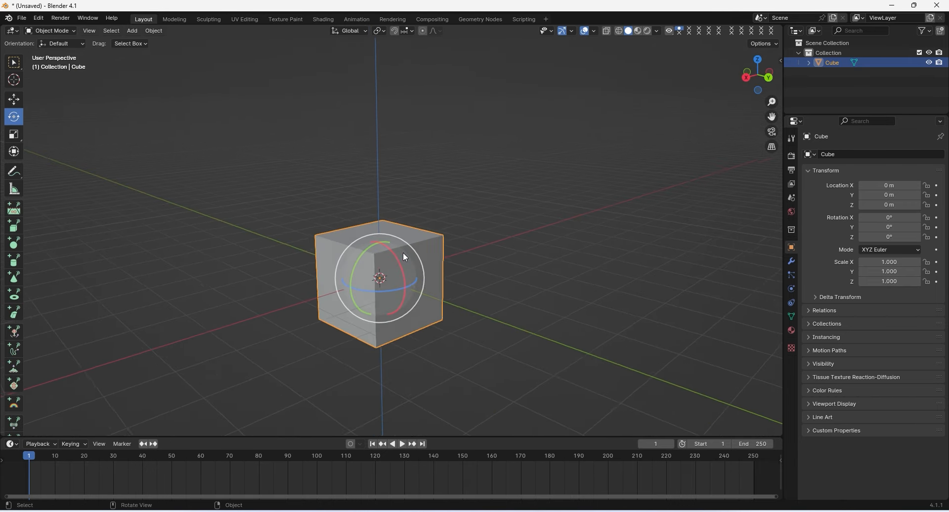
{"action": "scroll", "coordinate": [402, 252], "scroll_direction": "up", "scroll_amount": 1}
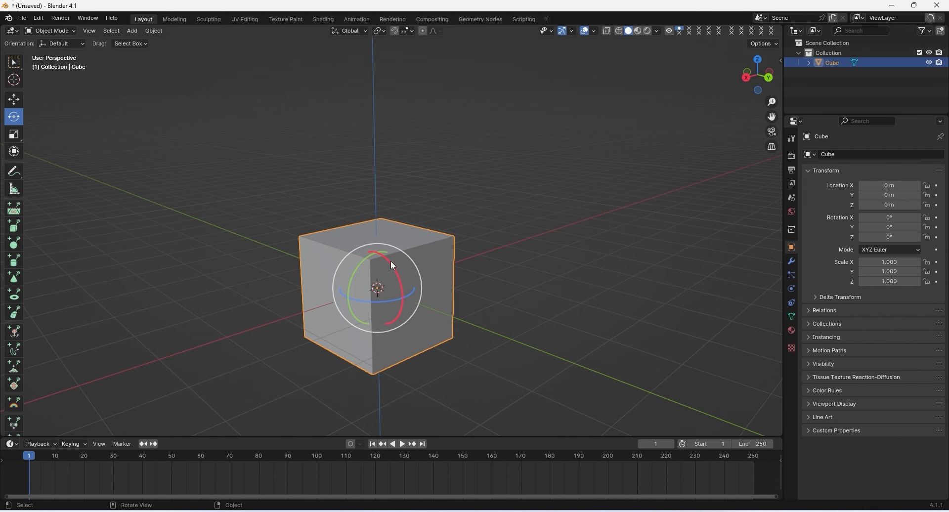
{"action": "left_click_drag", "start_coordinate": [388, 259], "coordinate": [406, 324]}
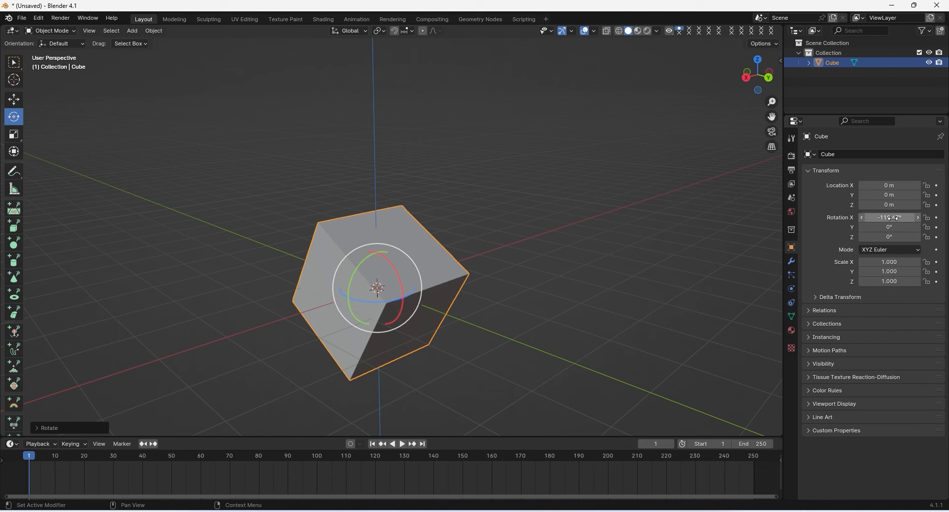
{"action": "left_click_drag", "start_coordinate": [399, 281], "coordinate": [404, 254]}
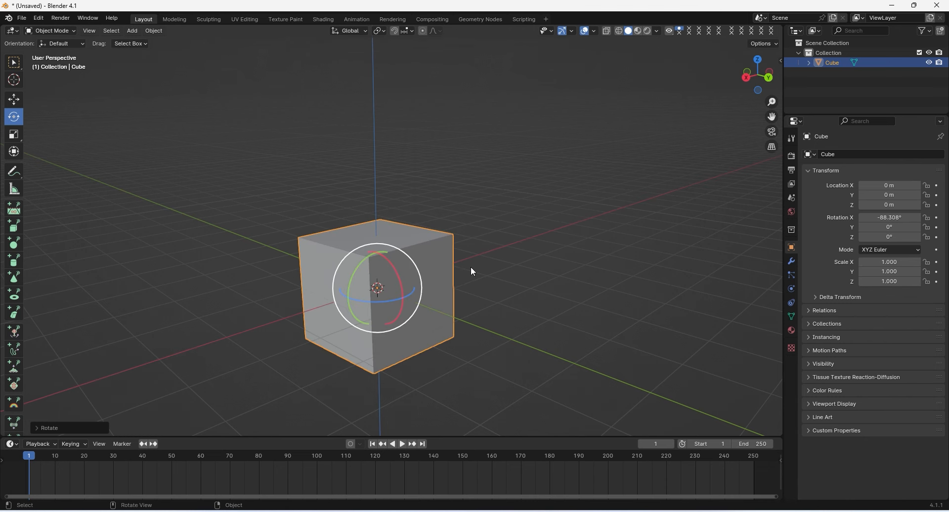
{"action": "left_click", "coordinate": [904, 218]}
{"action": "type", "text": "0"}
{"action": "key", "text": "Return"}
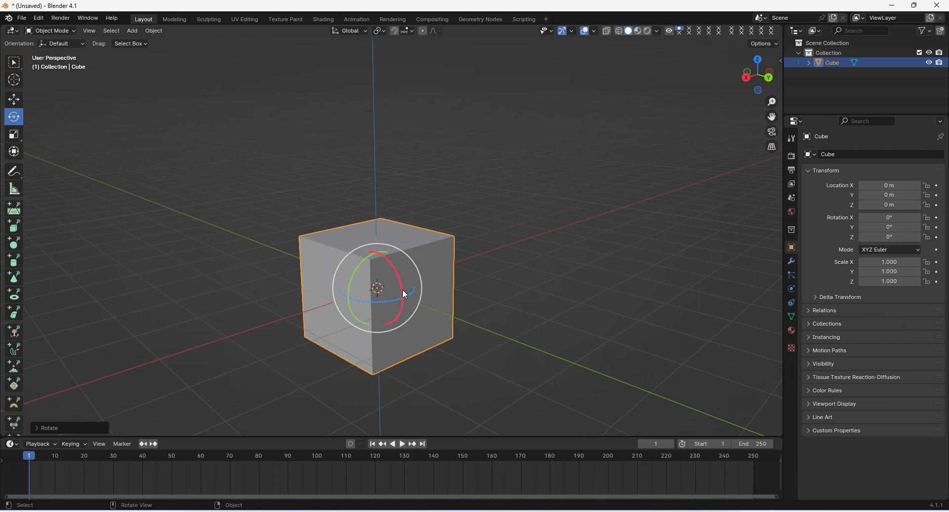
Step: Try rotating the cube about Z with the rotation gizmo and undo the rotation
{"action": "middle_click_drag", "start_coordinate": [461, 260], "coordinate": [363, 310]}
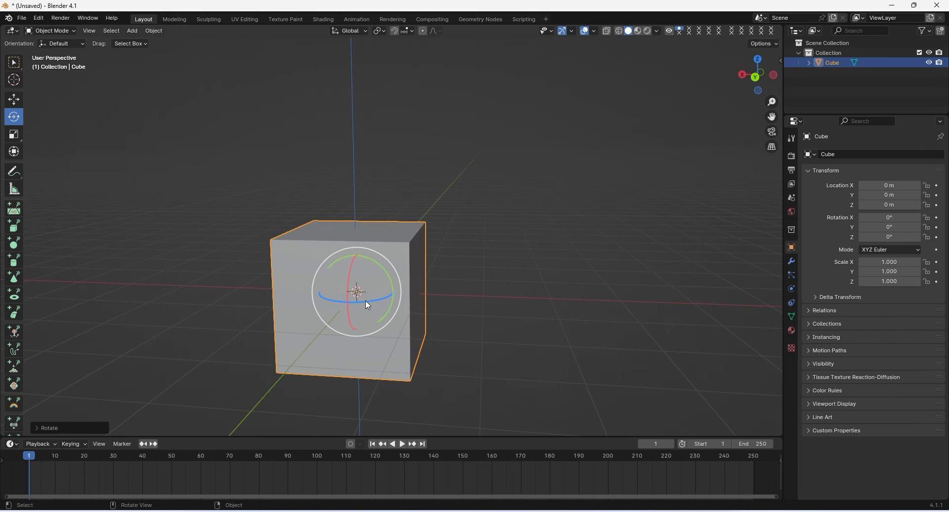
{"action": "left_click_drag", "start_coordinate": [366, 301], "coordinate": [399, 294]}
{"action": "key", "text": "ctrl+z"}
{"action": "key", "text": "ctrl+z"}
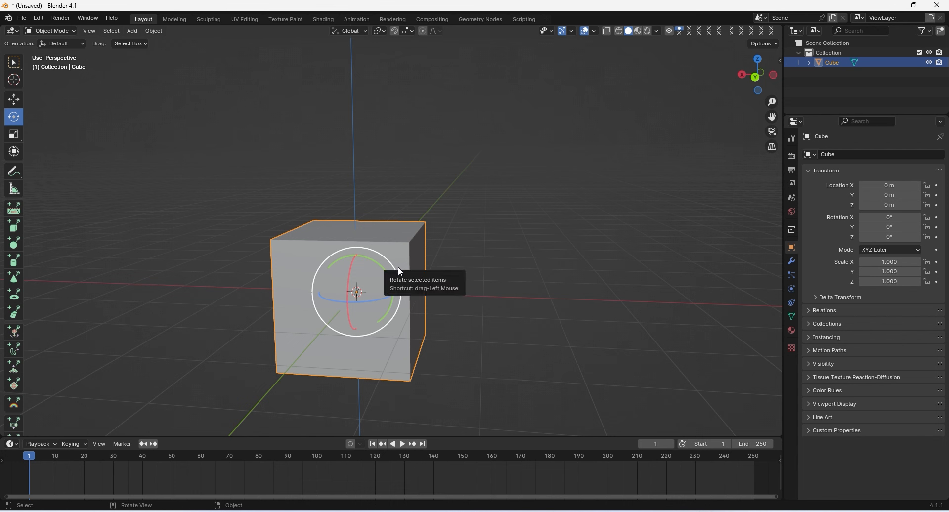
Step: Try rotating the cube with the gizmo's outer view-aligned ring from several viewing angles, undoing each rotation
{"action": "left_click_drag", "start_coordinate": [395, 271], "coordinate": [308, 299]}
{"action": "key", "text": "ctrl+z"}
{"action": "middle_click_drag", "start_coordinate": [463, 258], "coordinate": [397, 346]}
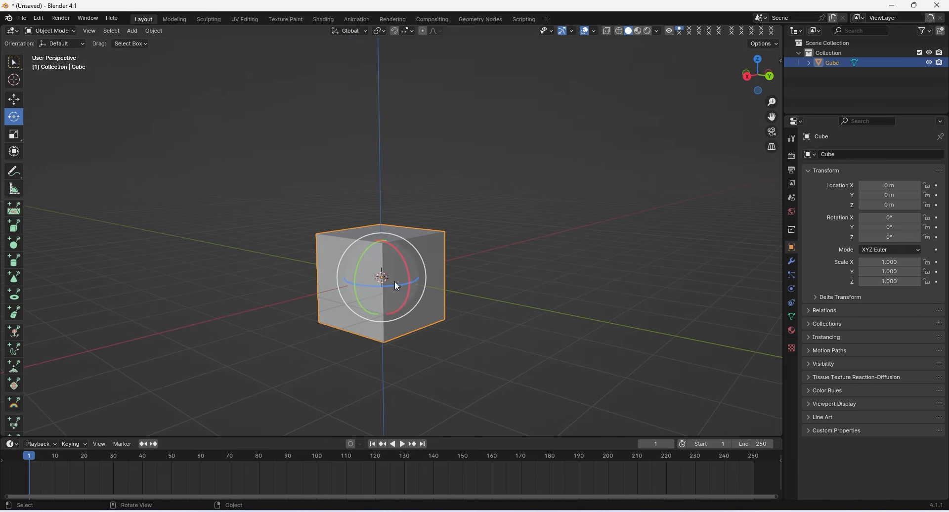
{"action": "middle_click_drag", "start_coordinate": [395, 281], "coordinate": [386, 305]}
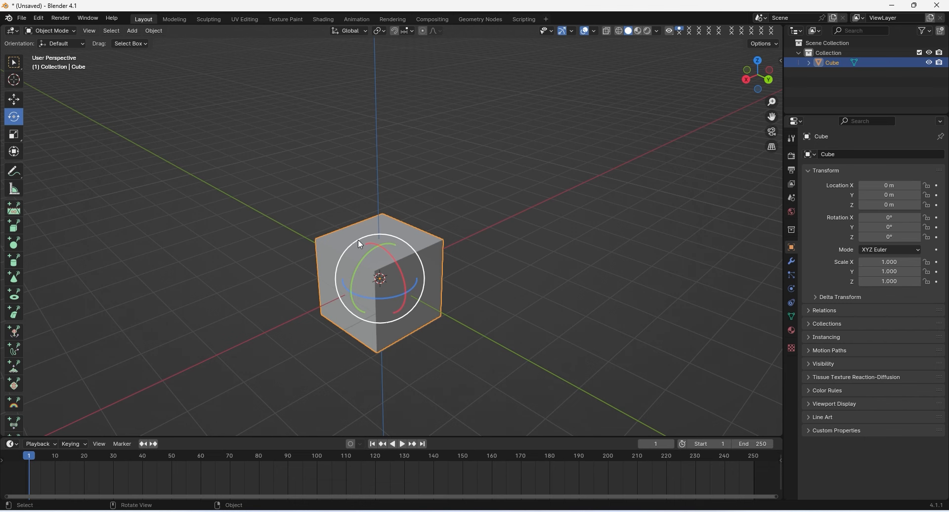
{"action": "left_click_drag", "start_coordinate": [360, 243], "coordinate": [332, 331]}
{"action": "key", "text": "ctrl+z"}
{"action": "middle_click_drag", "start_coordinate": [421, 285], "coordinate": [331, 224]}
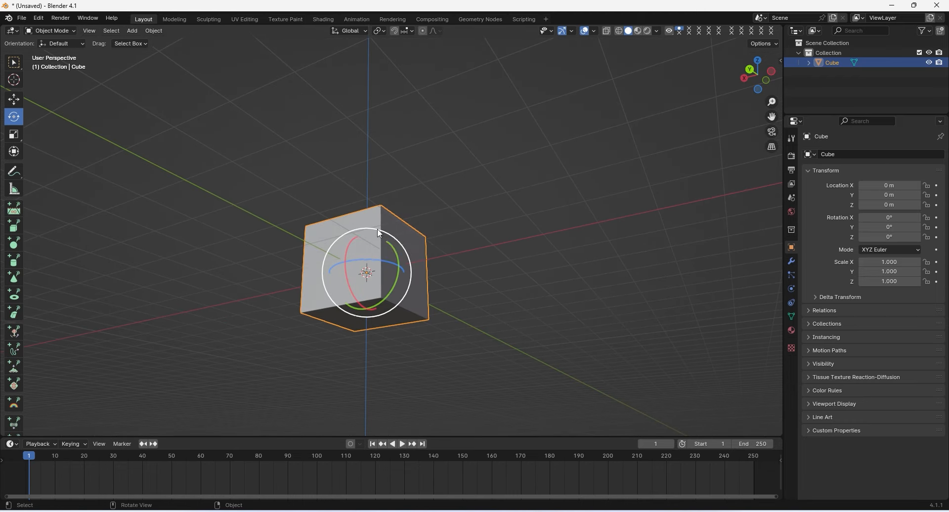
{"action": "left_click_drag", "start_coordinate": [375, 233], "coordinate": [389, 341]}
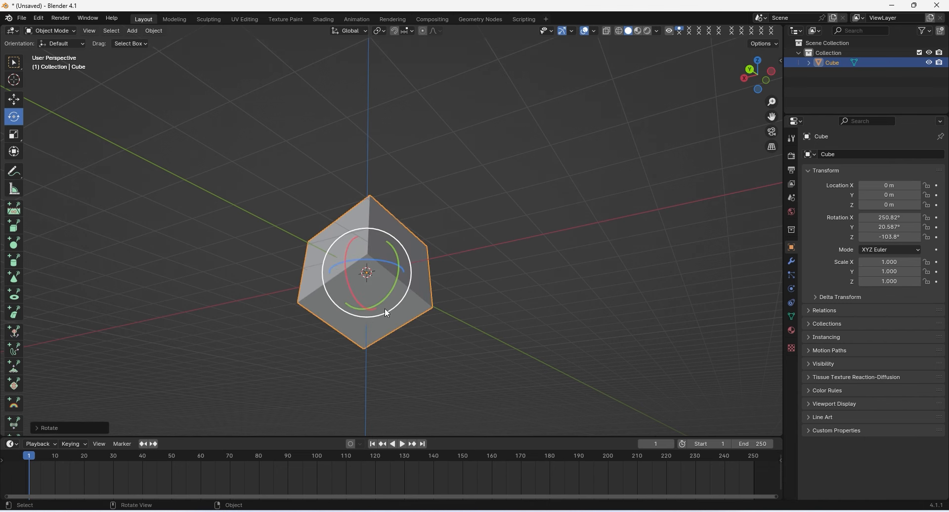
{"action": "left_click_drag", "start_coordinate": [408, 251], "coordinate": [395, 313]}
{"action": "key", "text": "ctrl+z"}
{"action": "key", "text": "ctrl+z"}
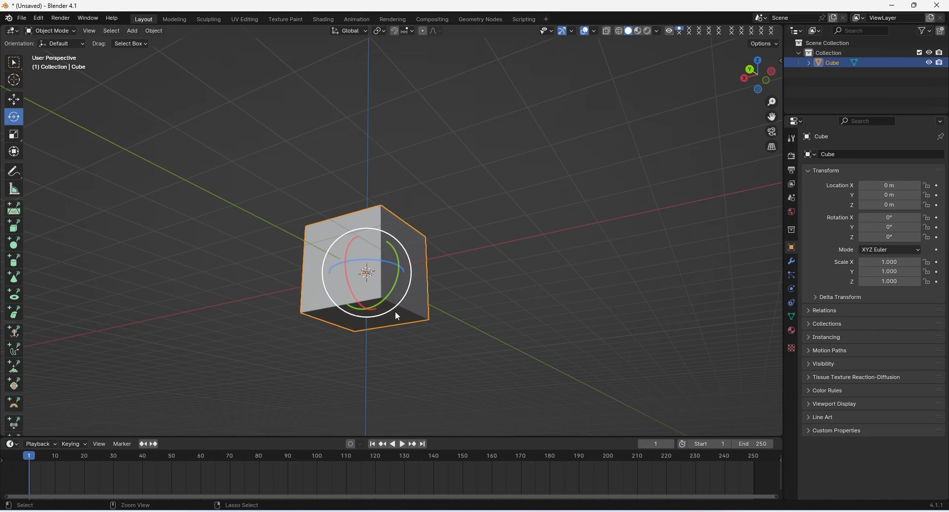
Step: Try rotating the cube about Y to about -286.55° with the gizmo and undo the rotation
{"action": "middle_click_drag", "start_coordinate": [420, 271], "coordinate": [378, 276]}
{"action": "left_click_drag", "start_coordinate": [390, 274], "coordinate": [282, 250]}
{"action": "right_click", "coordinate": [282, 251]}
{"action": "key", "text": "ctrl+z"}
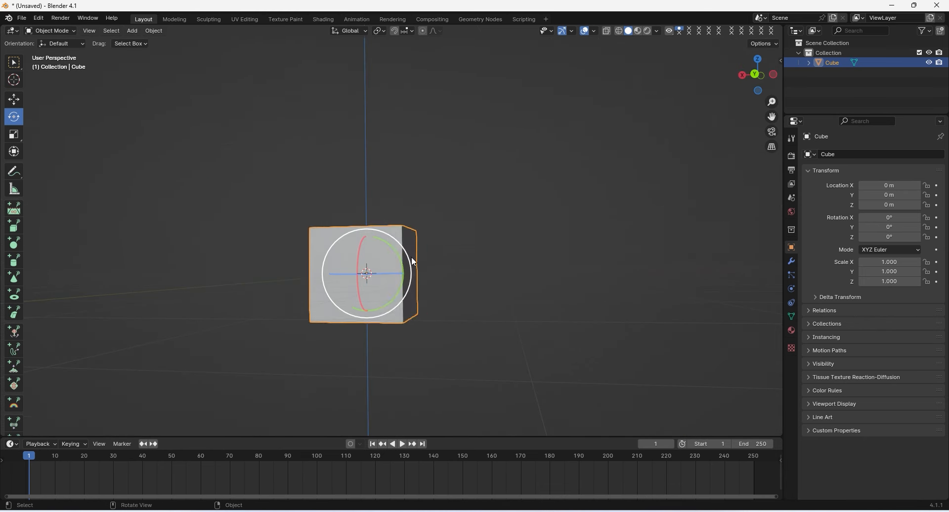
{"action": "middle_click_drag", "start_coordinate": [412, 256], "coordinate": [412, 270]}
{"action": "left_click_drag", "start_coordinate": [394, 248], "coordinate": [357, 233]}
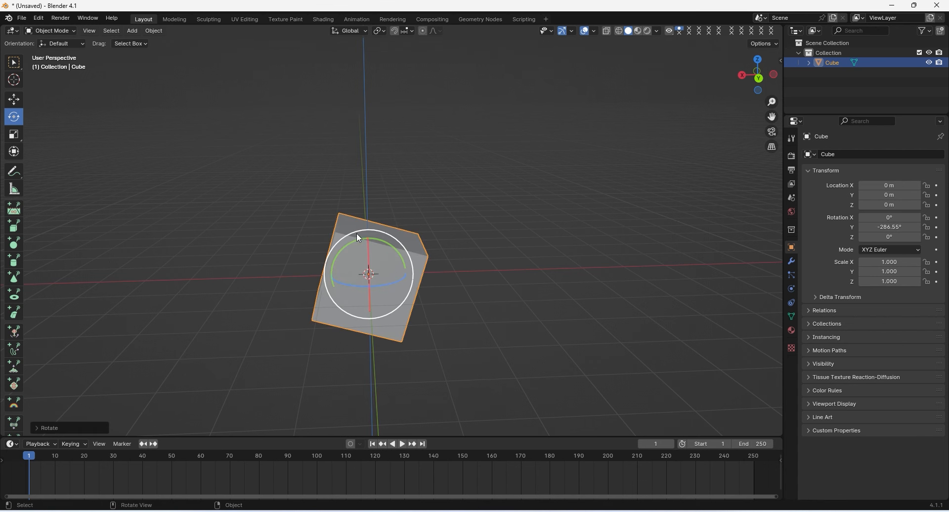
{"action": "key", "text": "ctrl+z"}
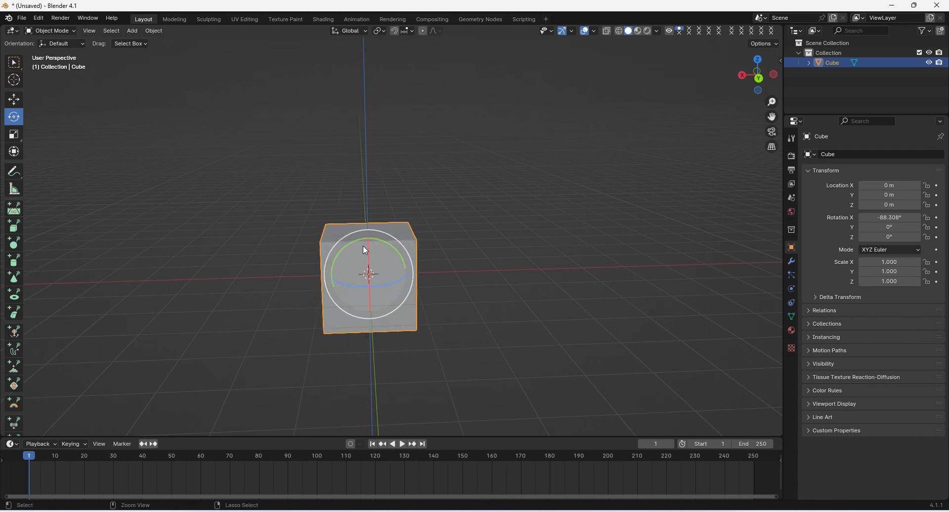
Step: Set the cube's X rotation to 0°
{"action": "left_click", "coordinate": [894, 216]}
{"action": "type", "text": "0"}
{"action": "key", "text": "Return"}
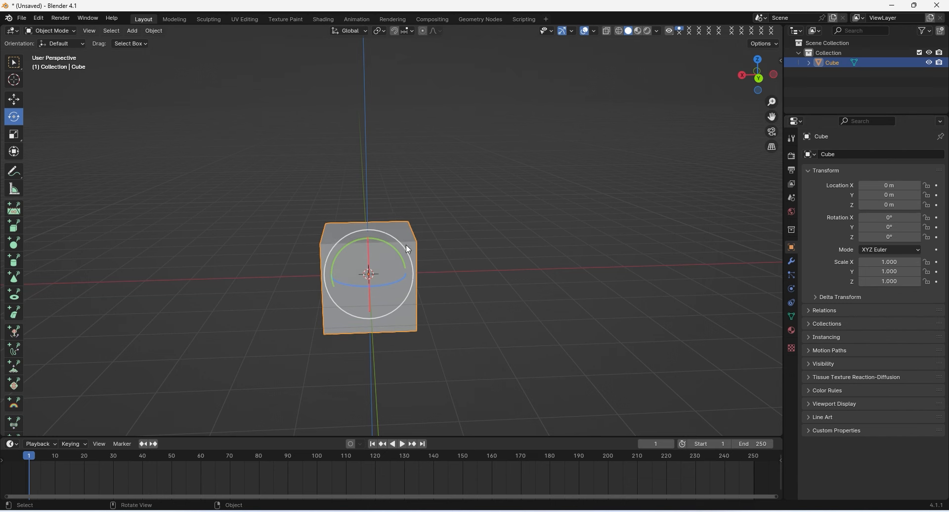
Step: Activate the Scale tool and try changing the cube's X and Y scale values, setting both back to 1
{"action": "scroll", "coordinate": [87, 190], "scroll_direction": "up", "scroll_amount": 1}
{"action": "left_click", "coordinate": [14, 135]}
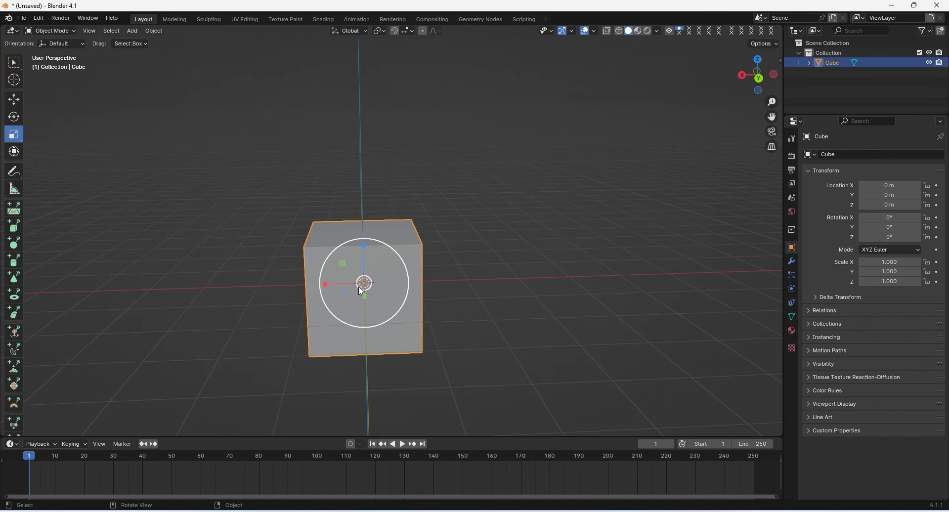
{"action": "middle_click_drag", "start_coordinate": [398, 282], "coordinate": [427, 315]}
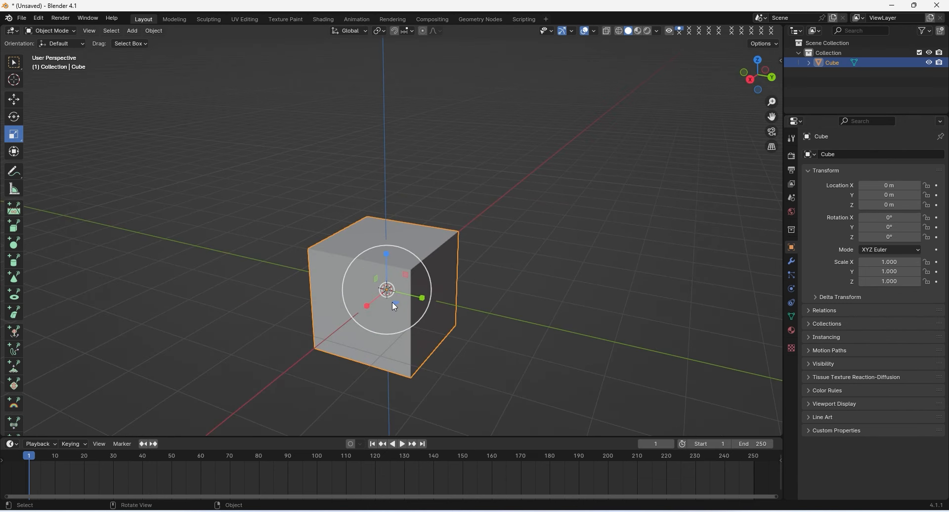
{"action": "left_click_drag", "start_coordinate": [896, 264], "coordinate": [930, 272]}
{"action": "left_click", "coordinate": [886, 263]}
{"action": "type", "text": "13"}
{"action": "key", "text": "Return"}
{"action": "left_click", "coordinate": [896, 271]}
{"action": "type", "text": "1"}
{"action": "key", "text": "Return"}
Step: Try scaling the cube with the gizmo to about 0.713 in X, 3.471 in Y and 2.044 in Z, undoing everything
{"action": "left_click_drag", "start_coordinate": [367, 306], "coordinate": [502, 322]}
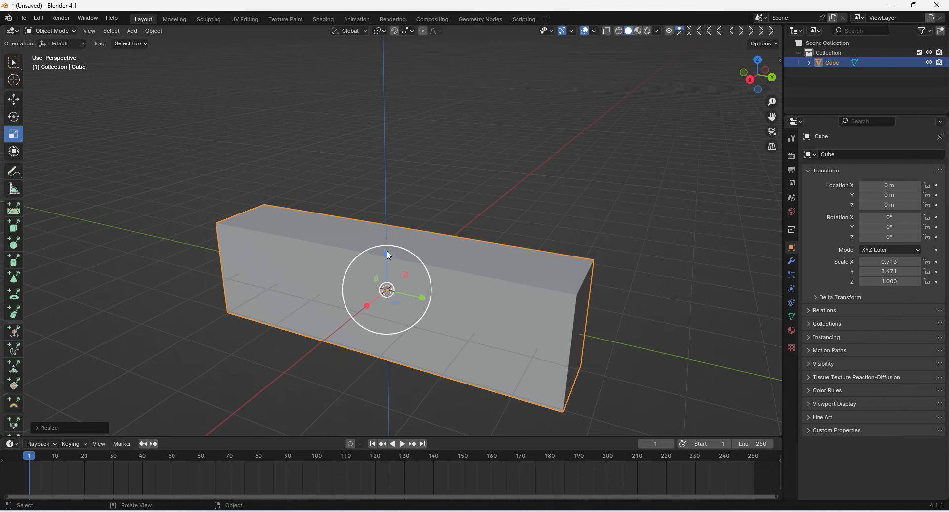
{"action": "left_click_drag", "start_coordinate": [386, 254], "coordinate": [397, 249]}
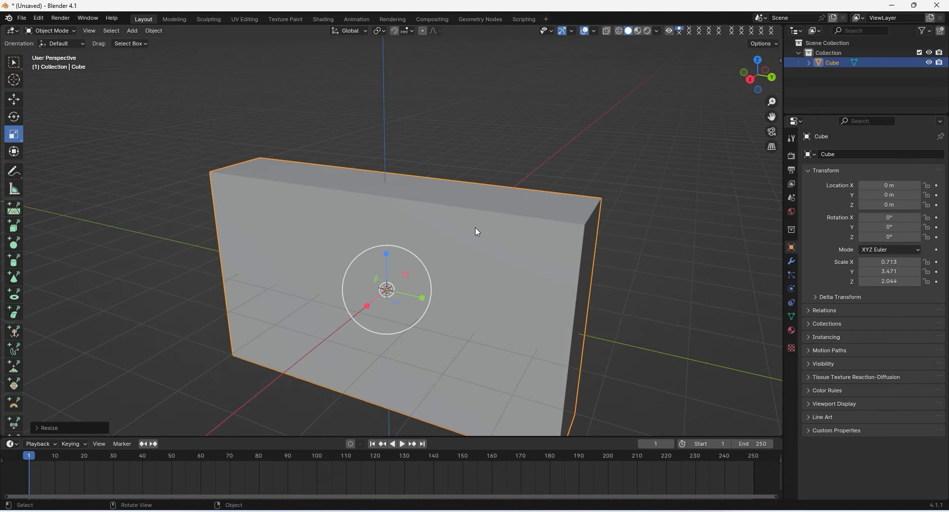
{"action": "key", "text": "ctrl+z"}
{"action": "key", "text": "ctrl+z"}
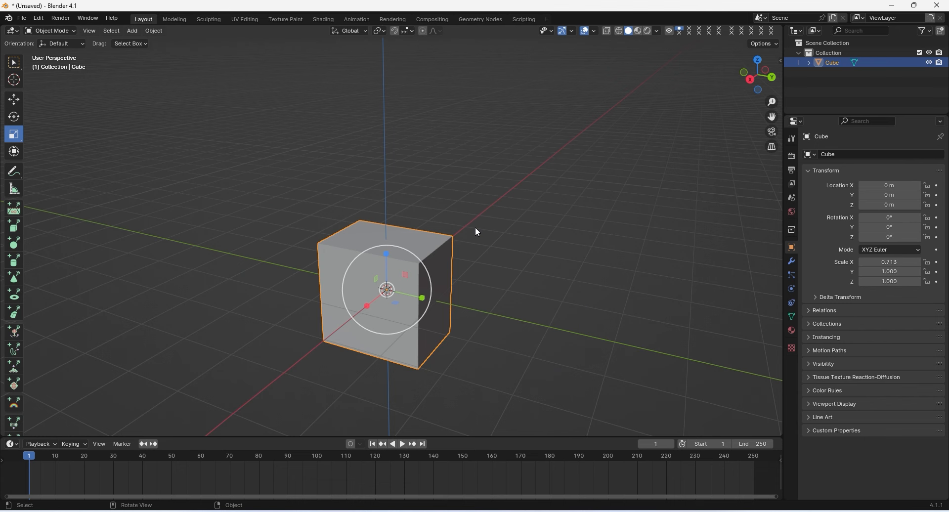
{"action": "key", "text": "ctrl+z"}
Step: Try scaling the cube uniformly to about 3.176 with the gizmo's outer ring and undo the scaling
{"action": "middle_click_drag", "start_coordinate": [476, 227], "coordinate": [427, 265]}
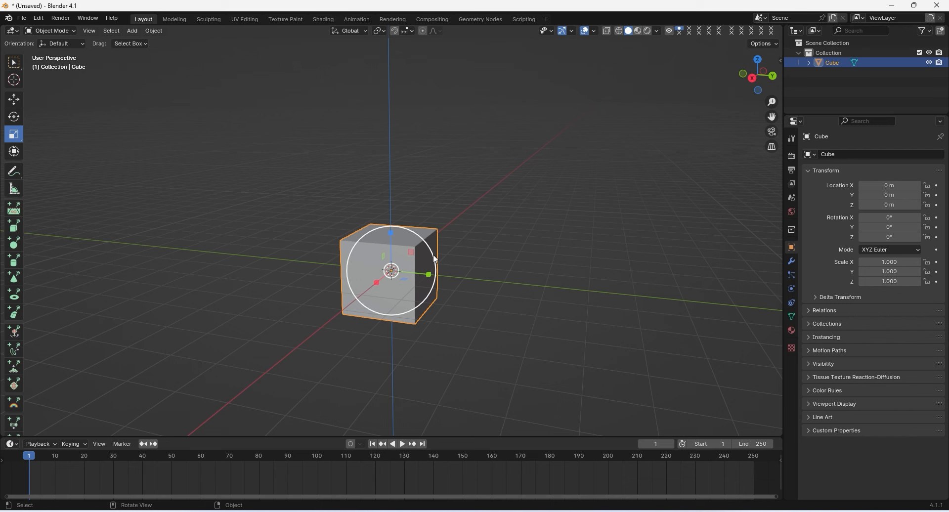
{"action": "left_click_drag", "start_coordinate": [433, 253], "coordinate": [535, 240]}
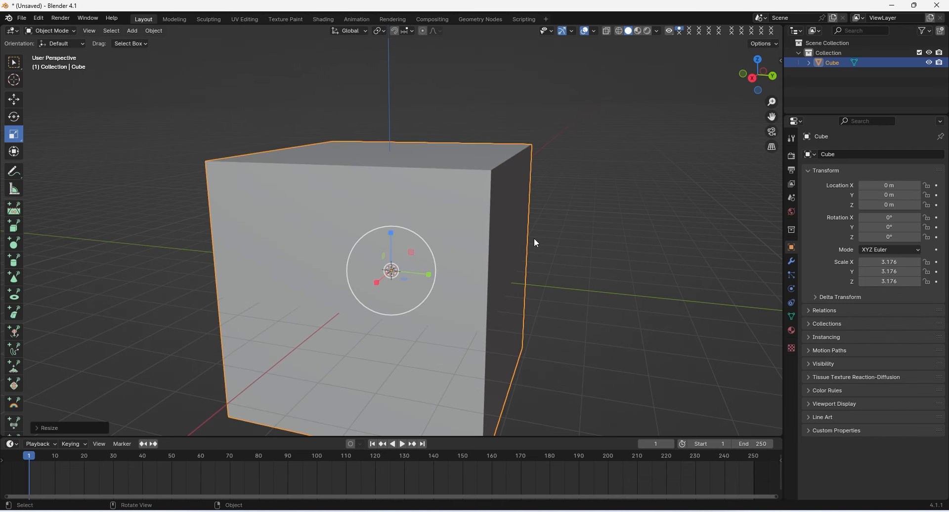
{"action": "key", "text": "ctrl+z"}
{"action": "key", "text": "ctrl+shift+z"}
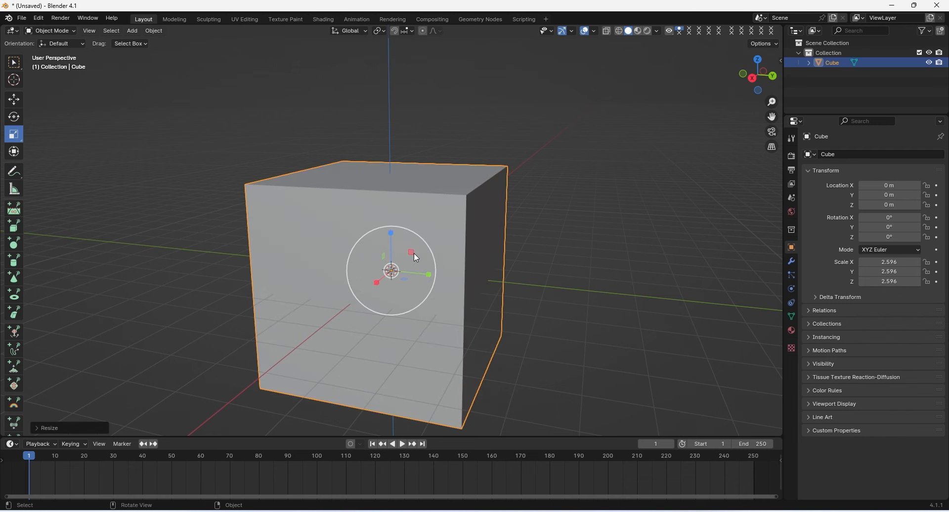
{"action": "key", "text": "ctrl+z"}
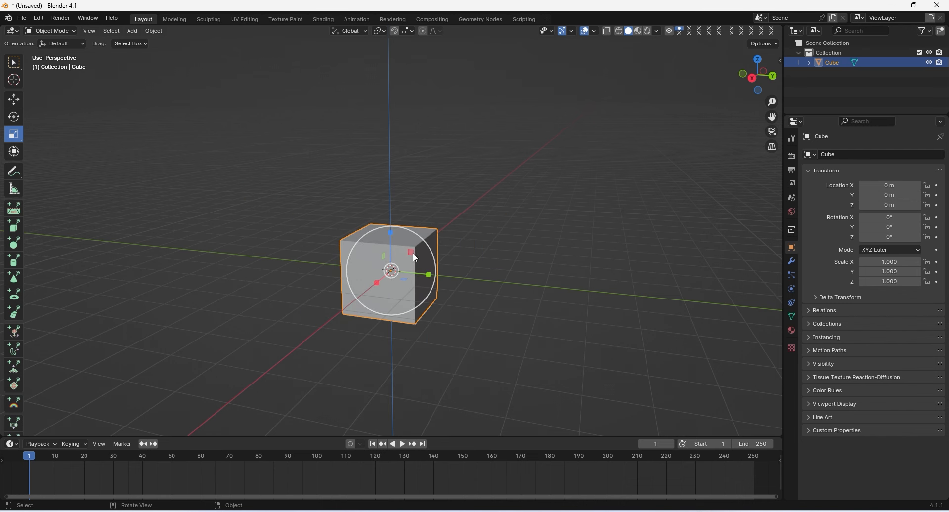
Step: Try moving the cube along Y, rotating it about X and scaling it along Y with the Transform tool, undoing each change
{"action": "left_click", "coordinate": [16, 153]}
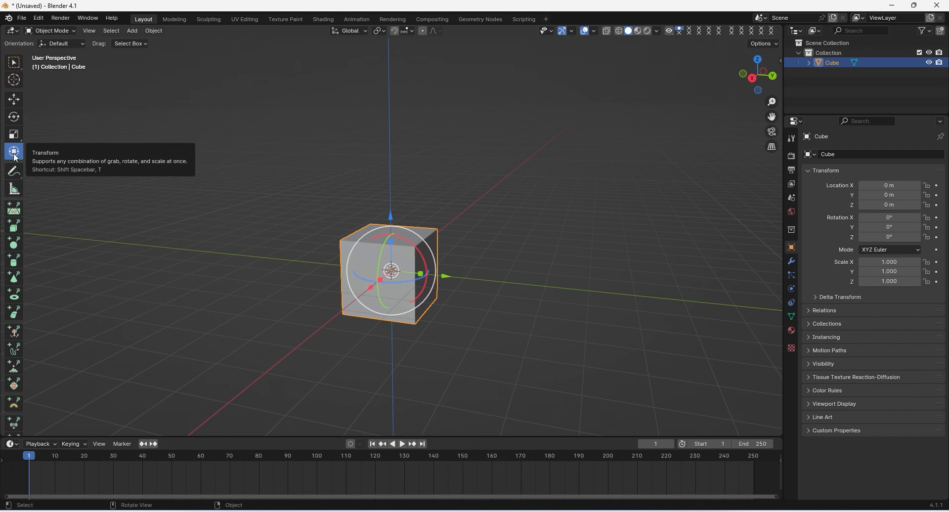
{"action": "middle_click_drag", "start_coordinate": [375, 215], "coordinate": [468, 253]}
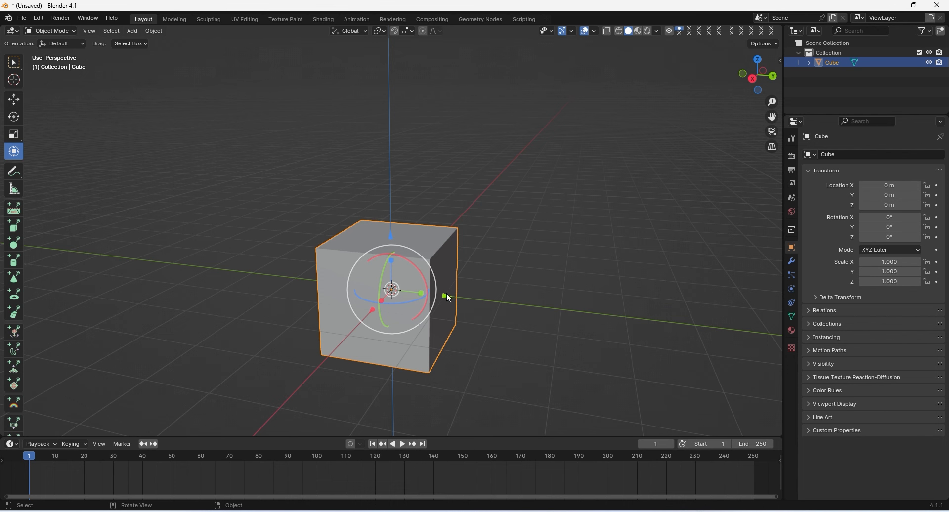
{"action": "left_click_drag", "start_coordinate": [446, 293], "coordinate": [398, 278]}
{"action": "key", "text": "ctrl+z"}
{"action": "left_click_drag", "start_coordinate": [417, 266], "coordinate": [431, 293]}
{"action": "key", "text": "ctrl+z"}
{"action": "scroll", "coordinate": [419, 295], "scroll_direction": "up", "scroll_amount": 2}
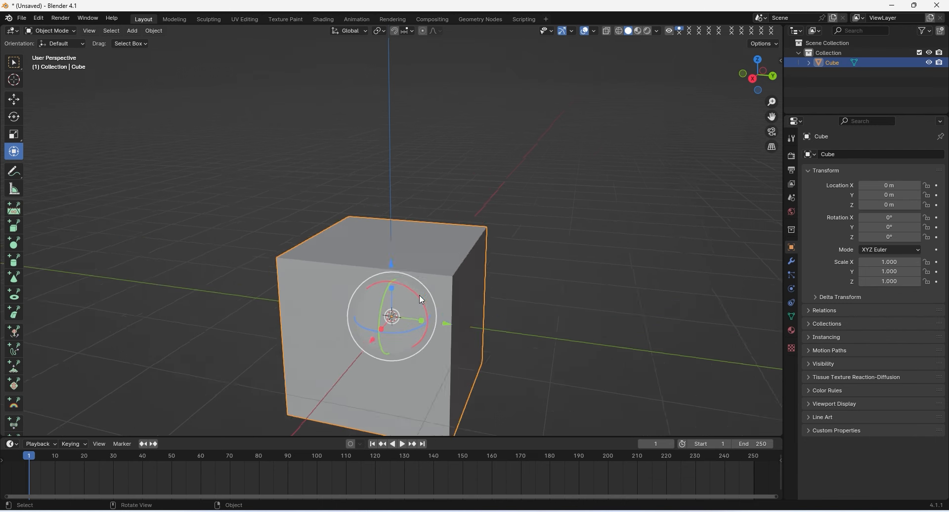
{"action": "middle_click_drag", "start_coordinate": [422, 299], "coordinate": [402, 332]}
{"action": "left_click_drag", "start_coordinate": [415, 325], "coordinate": [438, 328]}
{"action": "key", "text": "ctrl+z"}
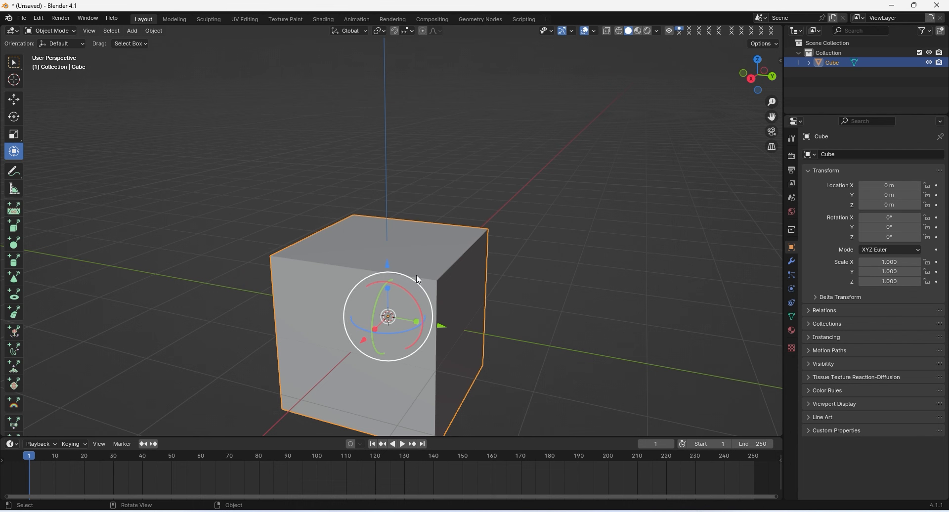
{"action": "scroll", "coordinate": [368, 208], "scroll_direction": "down", "scroll_amount": 1}
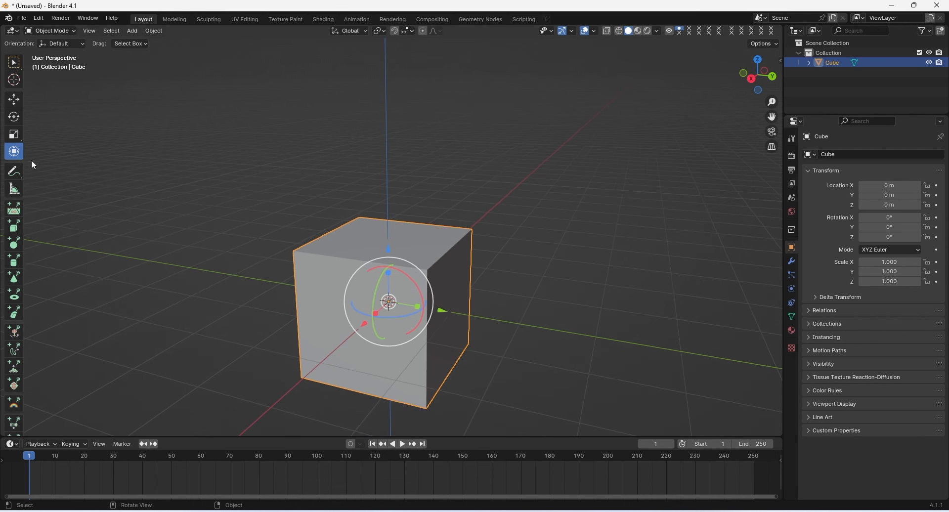
Step: Review the gizmos of the Scale, Rotate, Move and Transform tools on the cube, finishing with the Move tool active
{"action": "left_click", "coordinate": [13, 134]}
{"action": "left_click", "coordinate": [13, 117]}
{"action": "left_click", "coordinate": [14, 99]}
{"action": "left_click", "coordinate": [13, 117]}
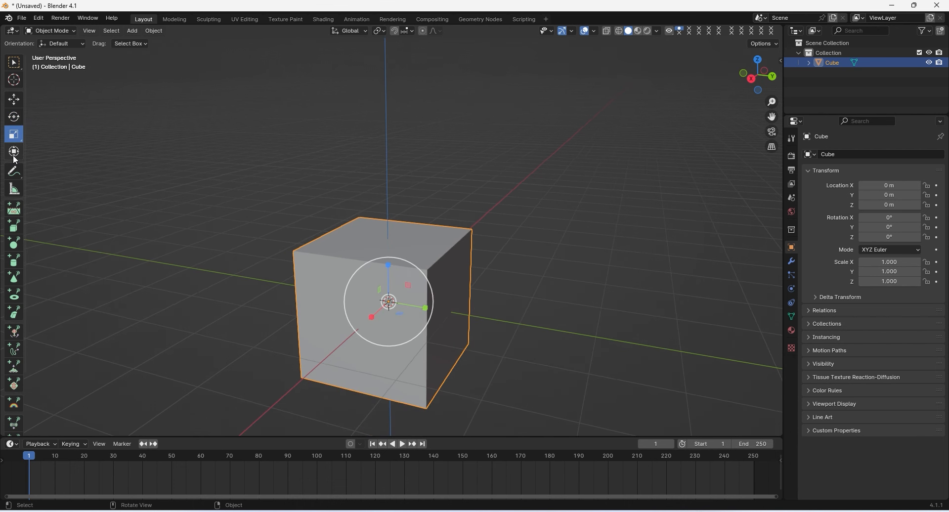
{"action": "left_click", "coordinate": [15, 153]}
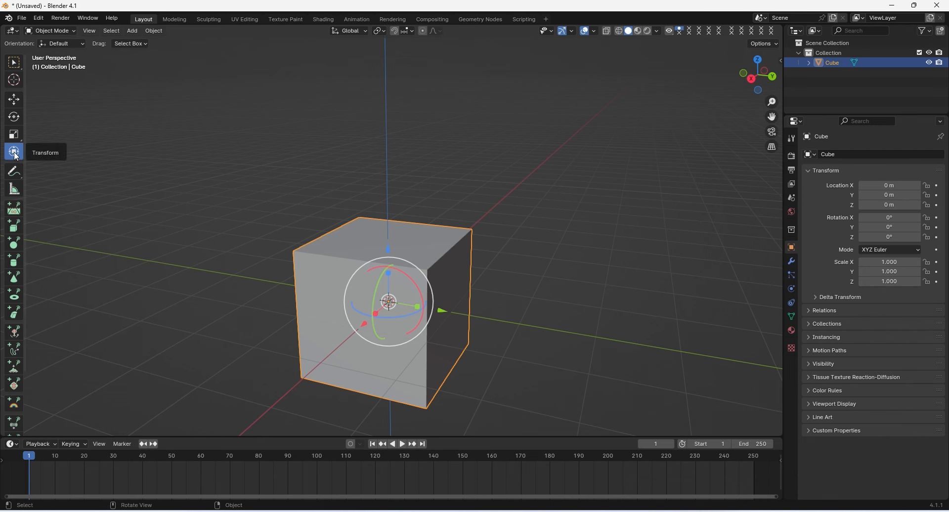
{"action": "left_click", "coordinate": [17, 105]}
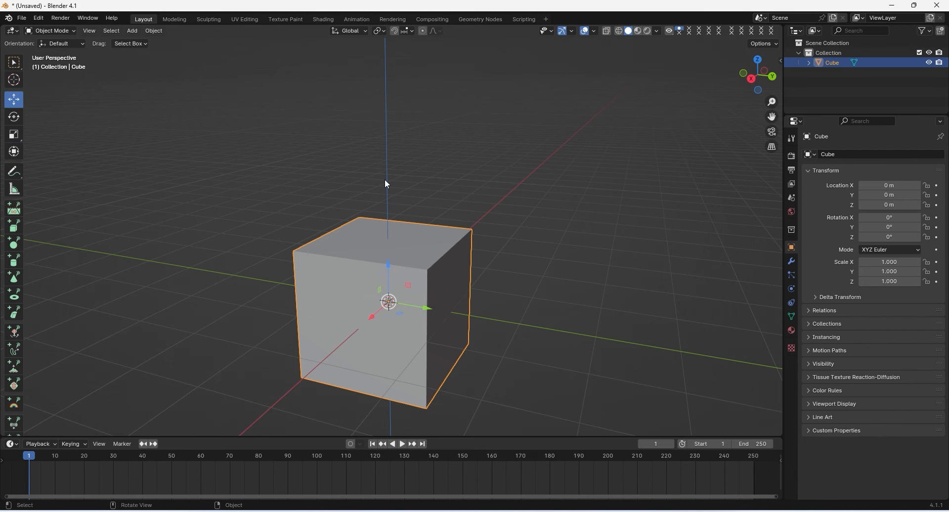
{"action": "middle_click_drag", "start_coordinate": [385, 179], "coordinate": [233, 162]}
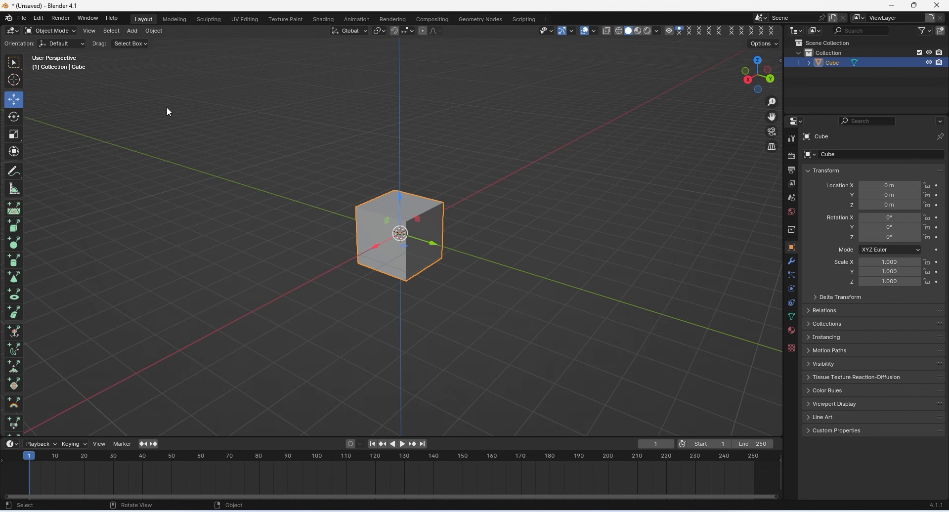
Step: Switch to the Select Box tool and select the cube by itself in the viewport
{"action": "scroll", "coordinate": [498, 168], "scroll_direction": "up", "scroll_amount": 1}
{"action": "middle_click_drag", "start_coordinate": [486, 169], "coordinate": [487, 203], "text": "shift"}
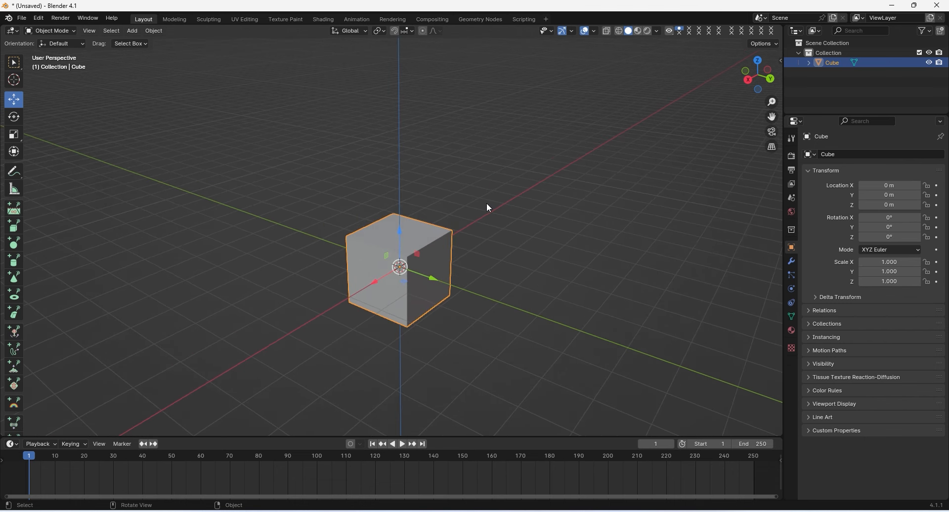
{"action": "scroll", "coordinate": [486, 203], "scroll_direction": "up", "scroll_amount": 1}
{"action": "scroll", "coordinate": [486, 203], "scroll_direction": "down", "scroll_amount": 2}
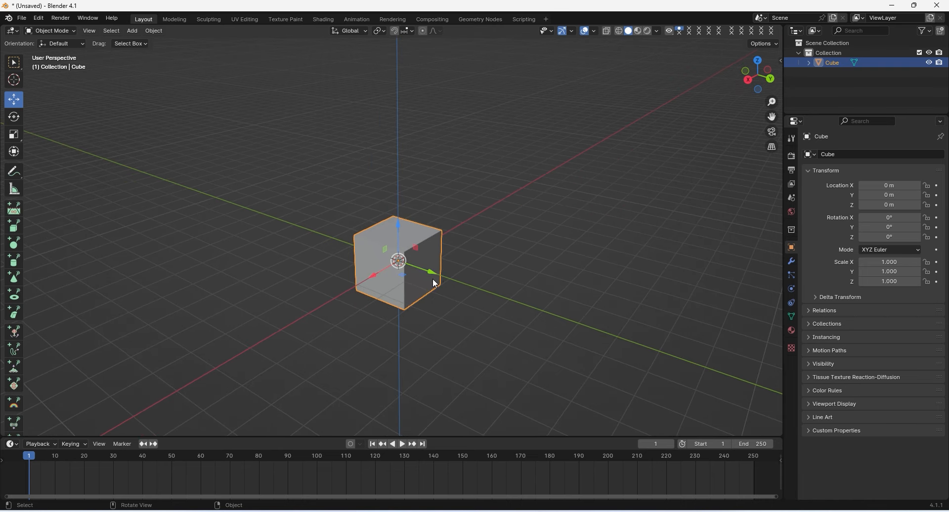
{"action": "left_click", "coordinate": [17, 61]}
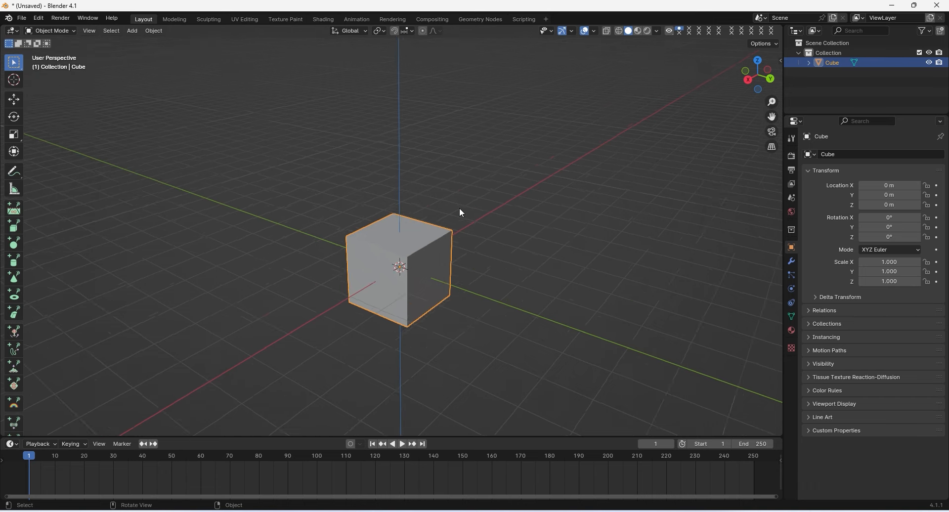
{"action": "middle_click_drag", "start_coordinate": [459, 207], "coordinate": [493, 207]}
{"action": "left_click", "coordinate": [494, 208]}
{"action": "left_click", "coordinate": [434, 251]}
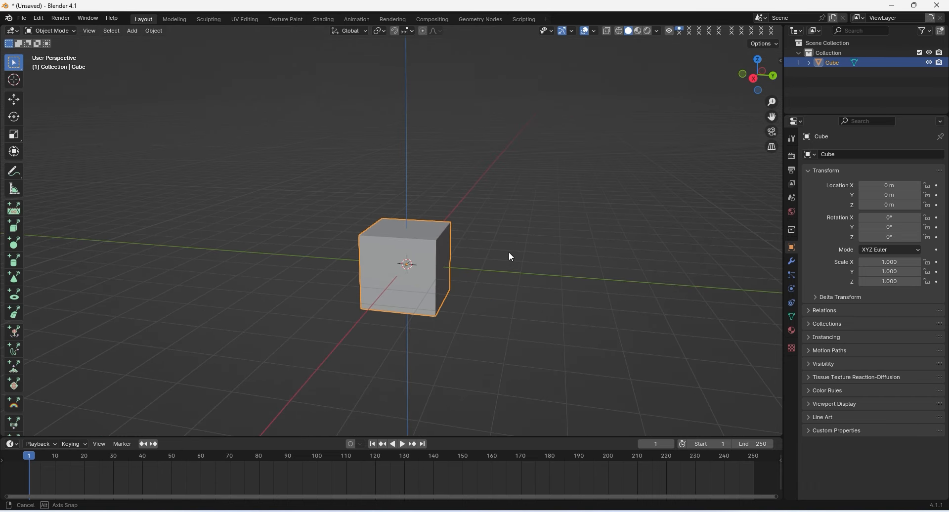
{"action": "middle_click_drag", "start_coordinate": [509, 251], "coordinate": [472, 242]}
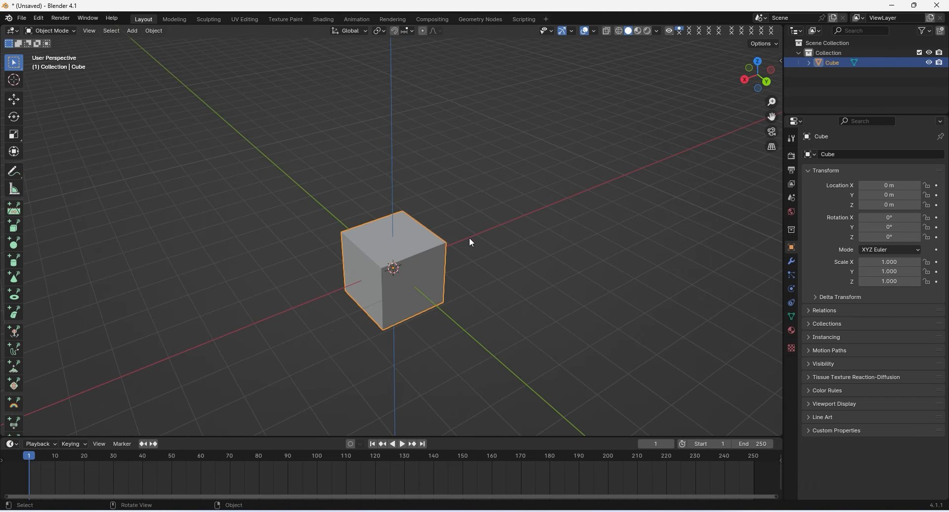
{"action": "left_click", "coordinate": [529, 233]}
{"action": "left_click", "coordinate": [431, 254]}
Step: Try moving the cube freely without an axis constraint from two view angles, cancelling both moves
{"action": "key", "text": "g"}
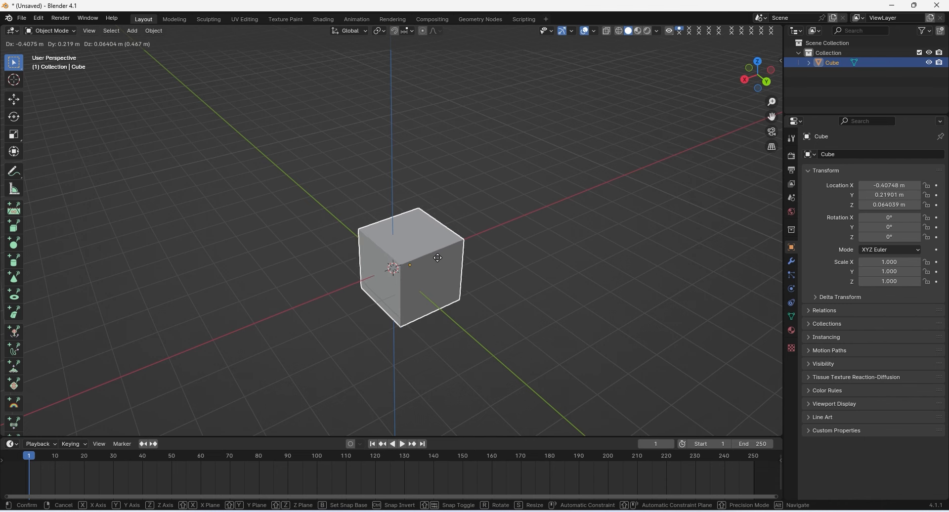
{"action": "right_click", "coordinate": [445, 253]}
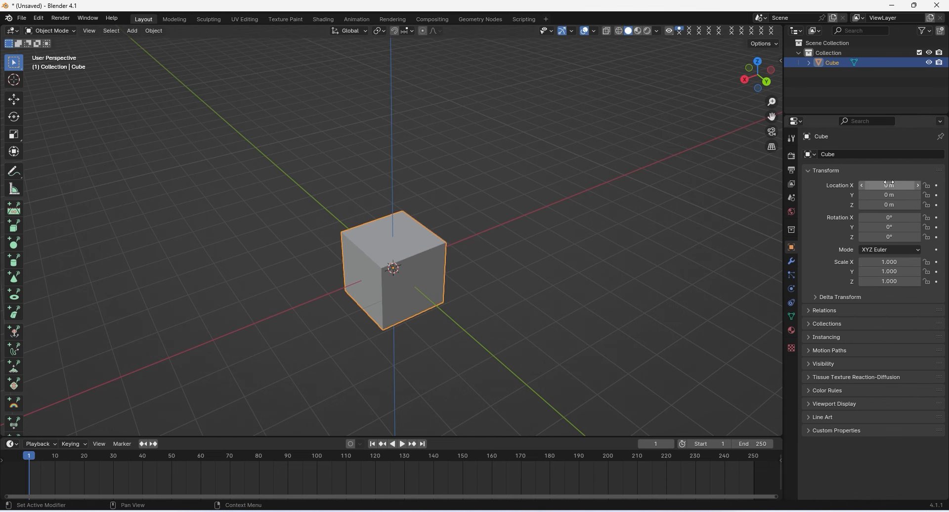
{"action": "middle_click_drag", "start_coordinate": [568, 261], "coordinate": [627, 244]}
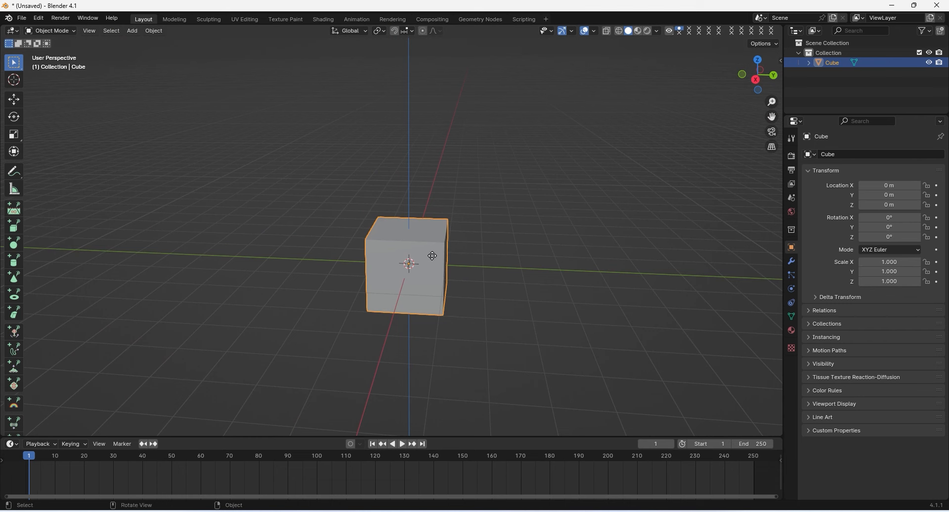
{"action": "key", "text": "g"}
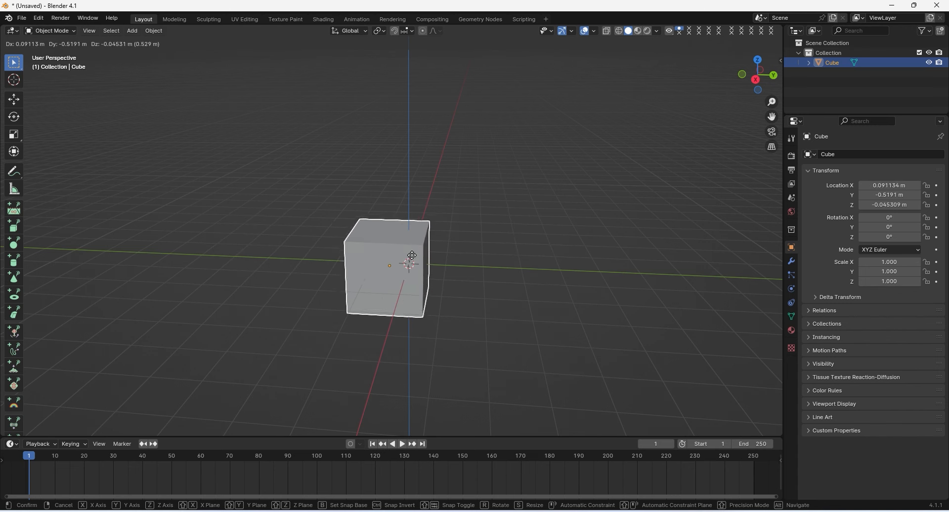
{"action": "key", "text": "Escape"}
{"action": "middle_click_drag", "start_coordinate": [526, 202], "coordinate": [434, 292]}
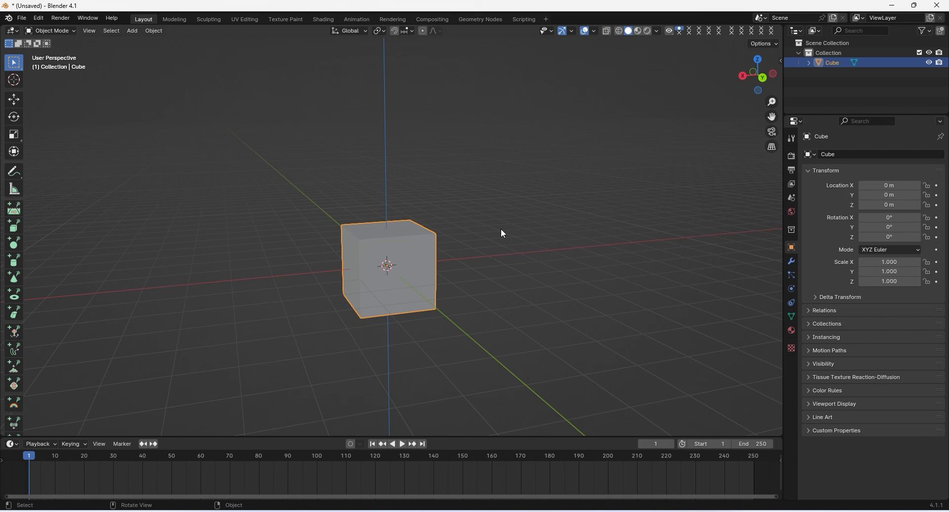
Step: Try moving the cube constrained to the global X, Y and Z axes in turn, cancelling the moves
{"action": "key", "text": "g"}
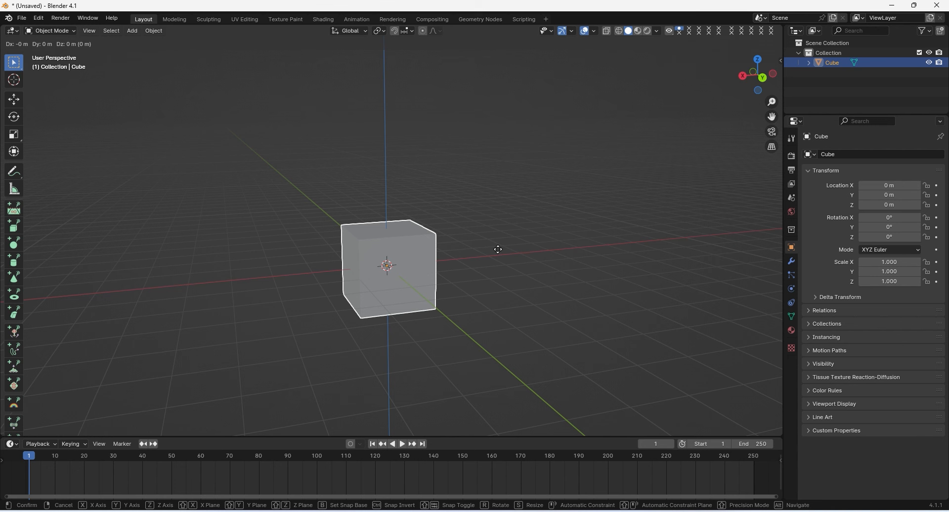
{"action": "key", "text": "x"}
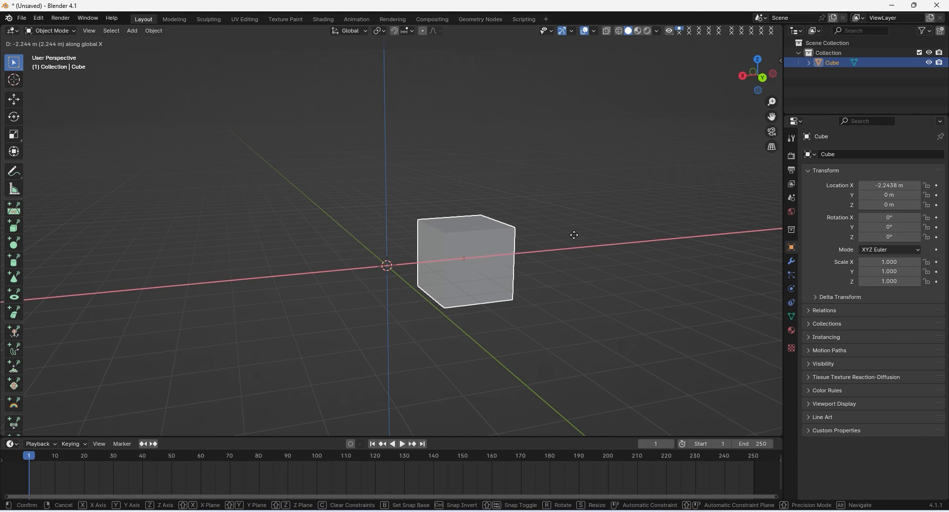
{"action": "right_click", "coordinate": [551, 239]}
{"action": "key", "text": "g"}
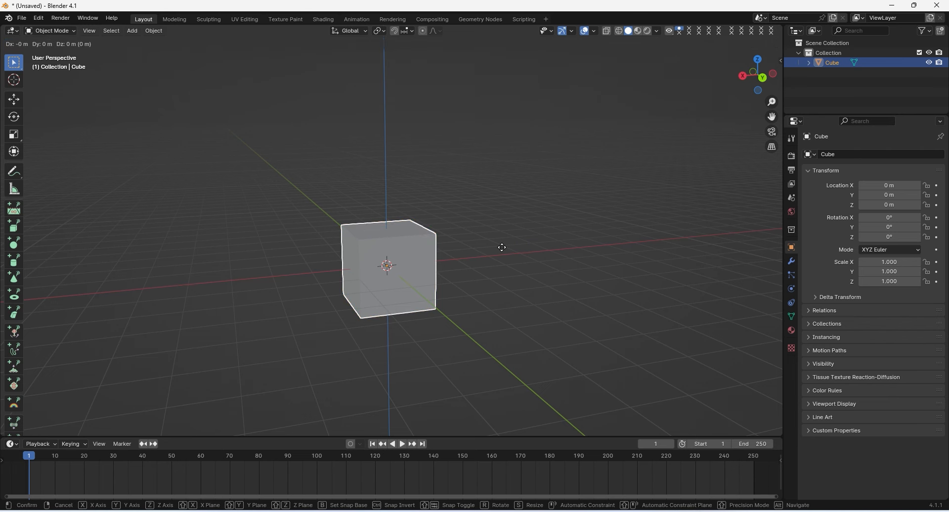
{"action": "key", "text": "y"}
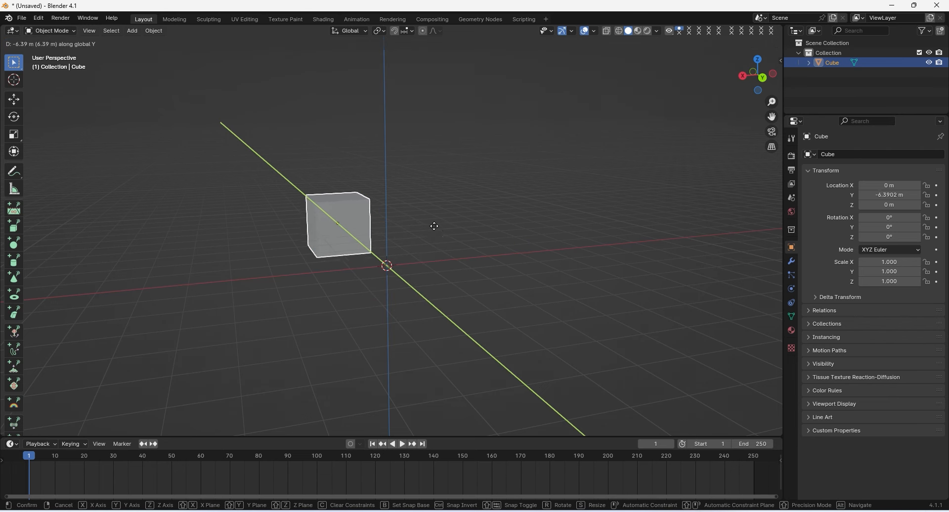
{"action": "key", "text": "z"}
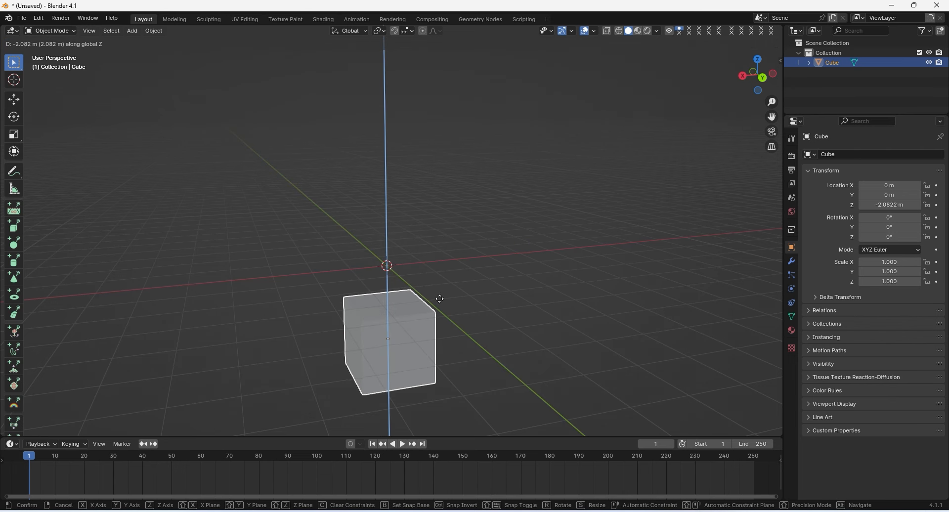
{"action": "right_click", "coordinate": [458, 220]}
Step: Try the X, Y and Z constrained moves of the cube again while looking along the X axis, cancelling them
{"action": "middle_click_drag", "start_coordinate": [457, 220], "coordinate": [454, 273]}
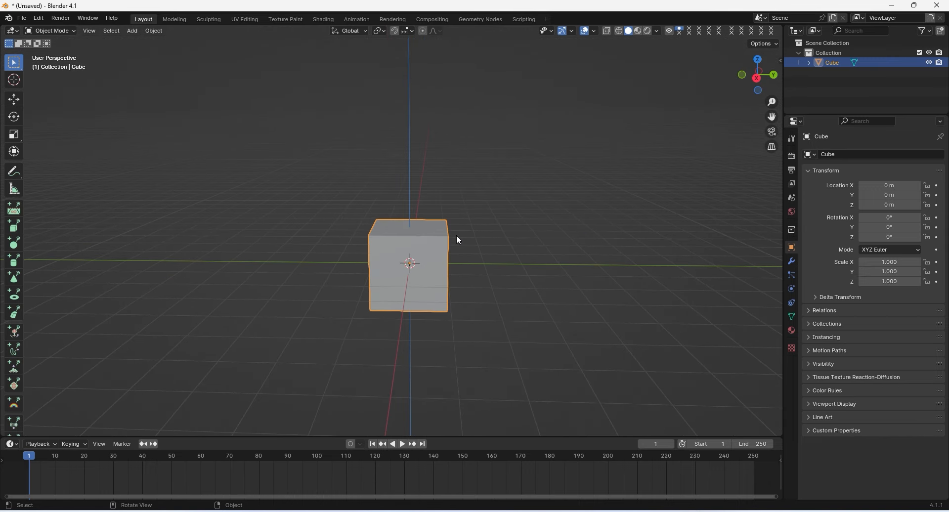
{"action": "key", "text": "g"}
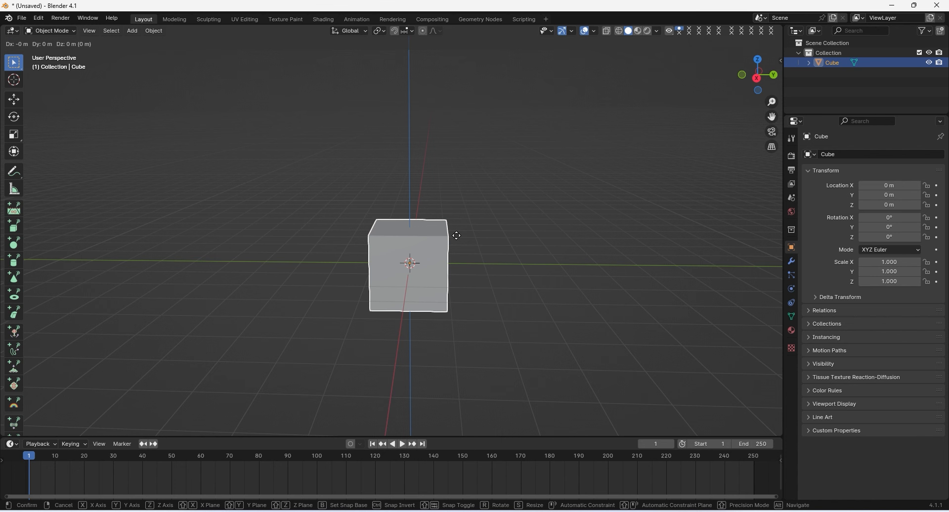
{"action": "key", "text": "x"}
{"action": "right_click", "coordinate": [470, 242]}
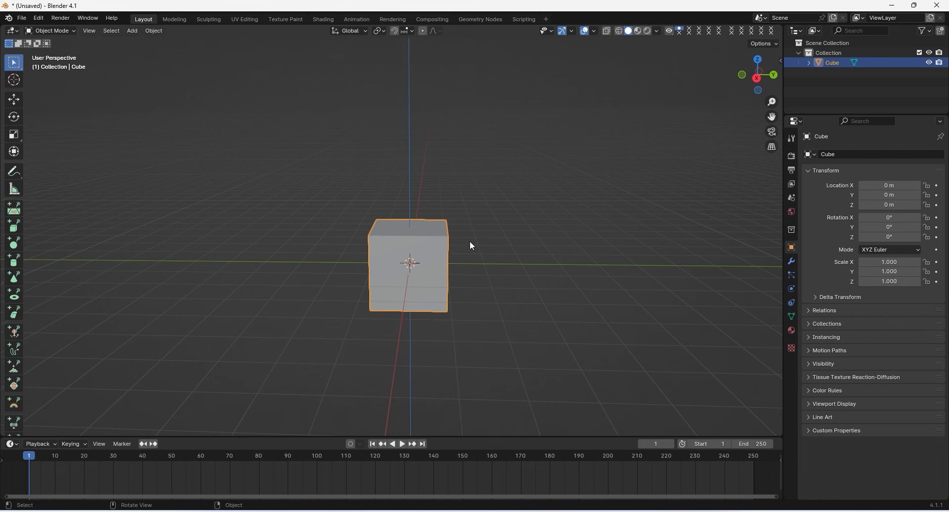
{"action": "key", "text": "g"}
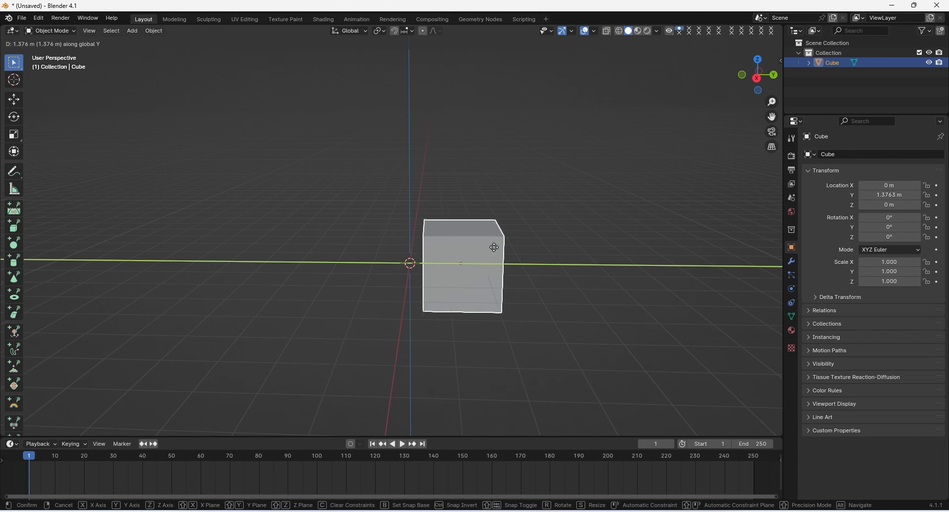
{"action": "key", "text": "z"}
{"action": "right_click", "coordinate": [443, 237]}
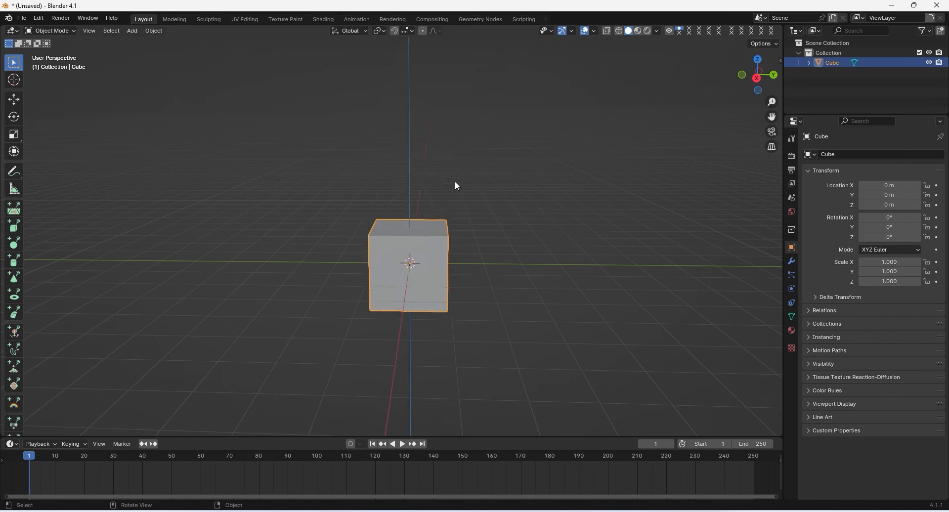
Step: Try rotating the cube freely and about the global X, Y and Z axes, cancelling the rotation
{"action": "middle_click_drag", "start_coordinate": [455, 181], "coordinate": [440, 226]}
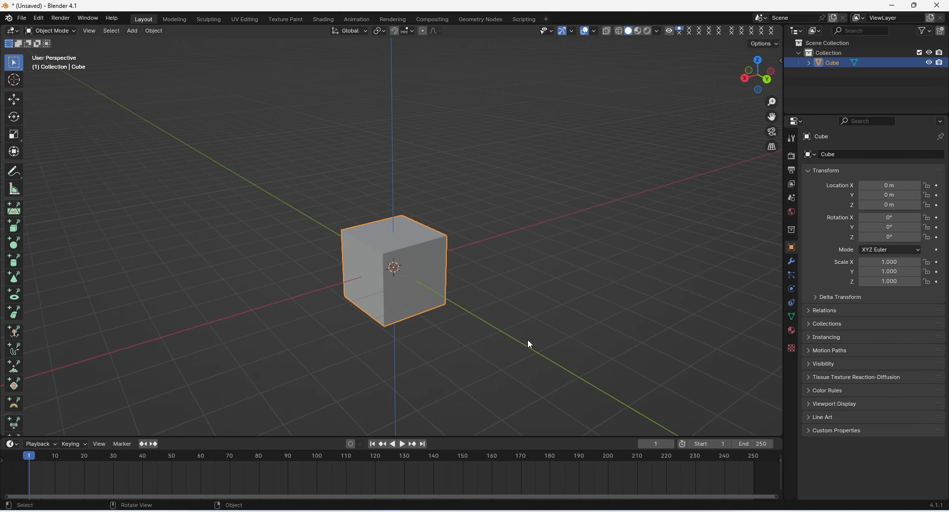
{"action": "middle_click_drag", "start_coordinate": [529, 344], "coordinate": [517, 297]}
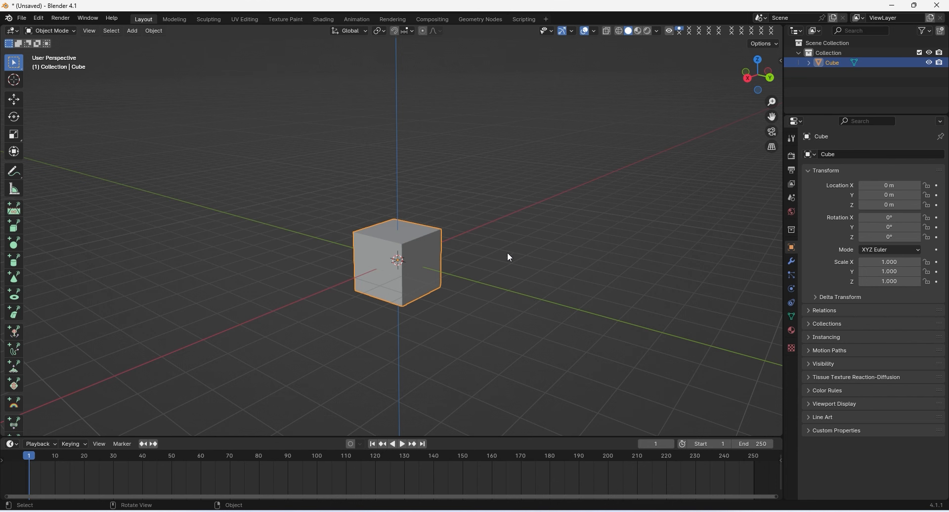
{"action": "key", "text": "r"}
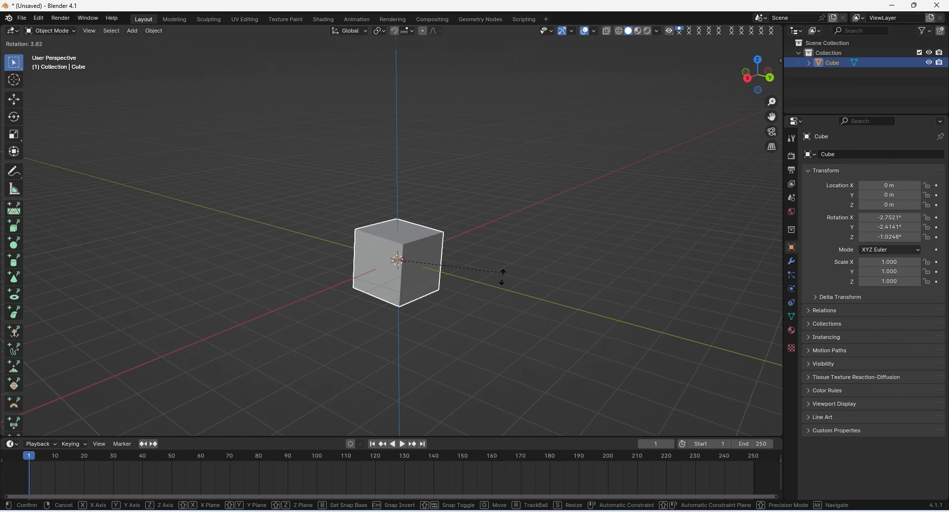
{"action": "key", "text": "x"}
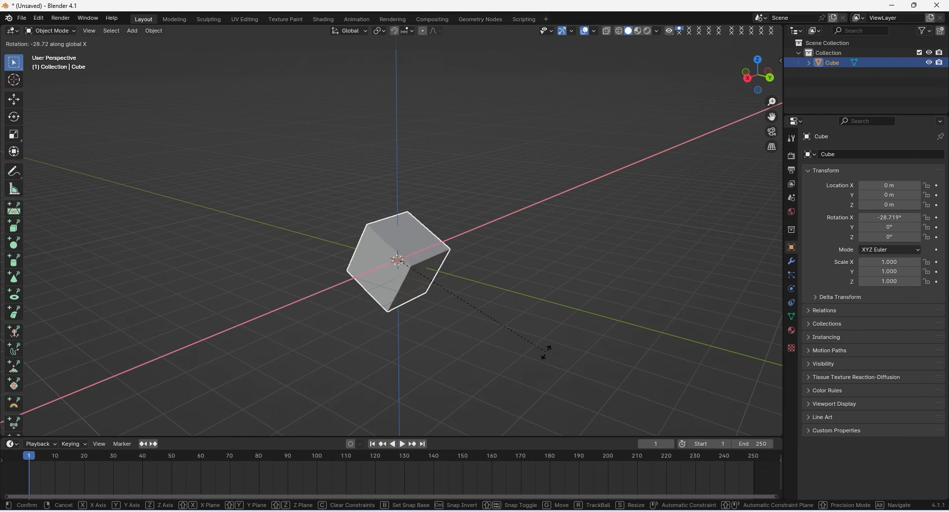
{"action": "key", "text": "y"}
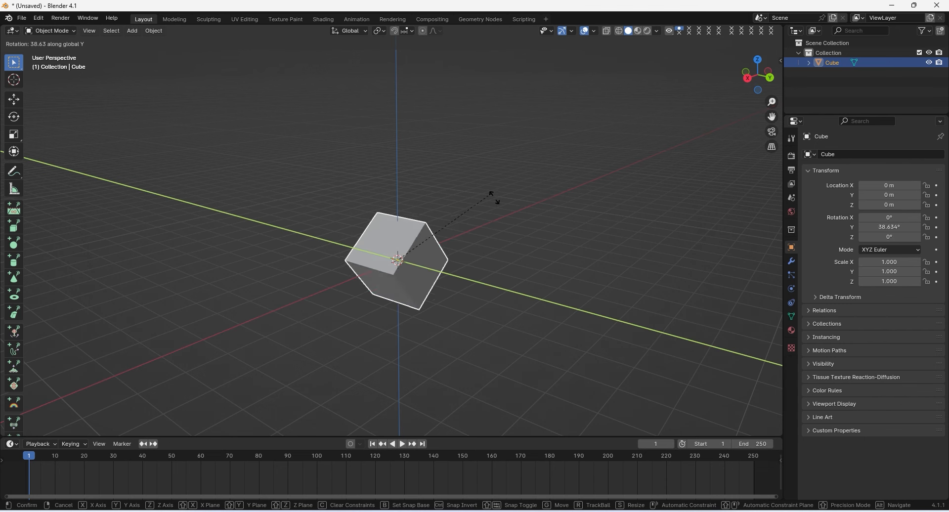
{"action": "key", "text": "z"}
{"action": "key", "text": "Escape"}
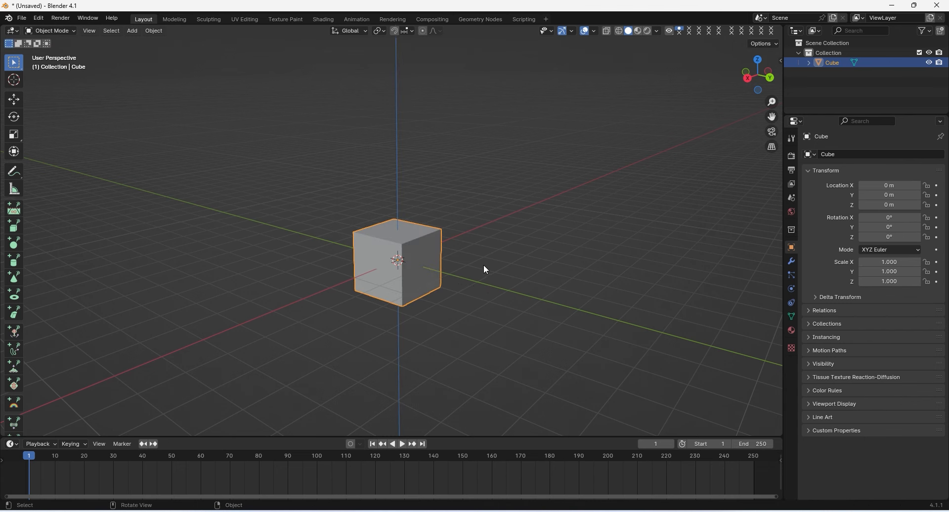
Step: Try scaling the cube uniformly and rotating it freely, cancelling each change
{"action": "key", "text": "s"}
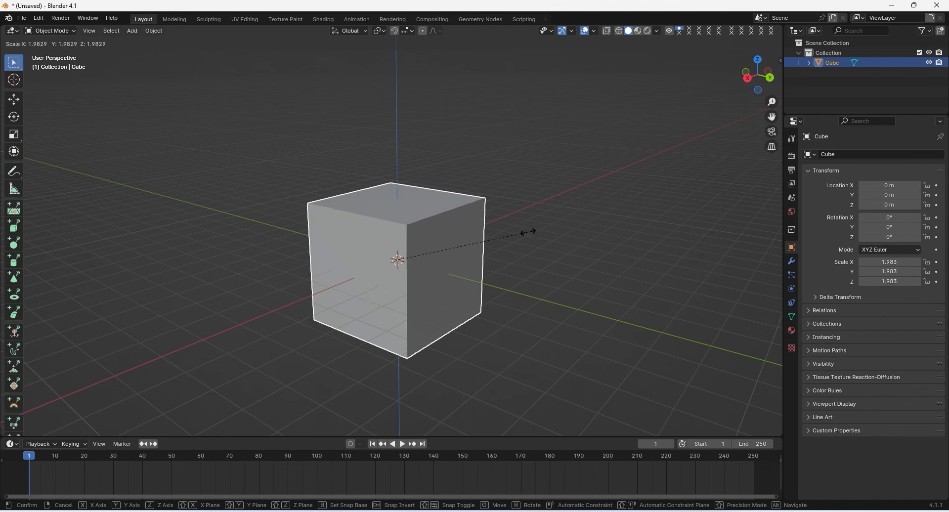
{"action": "key", "text": "Escape"}
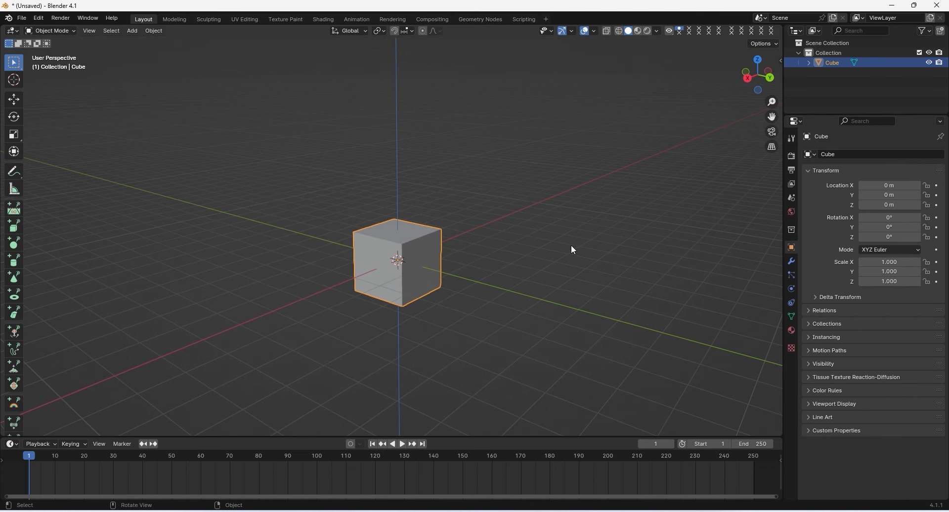
{"action": "key", "text": "s"}
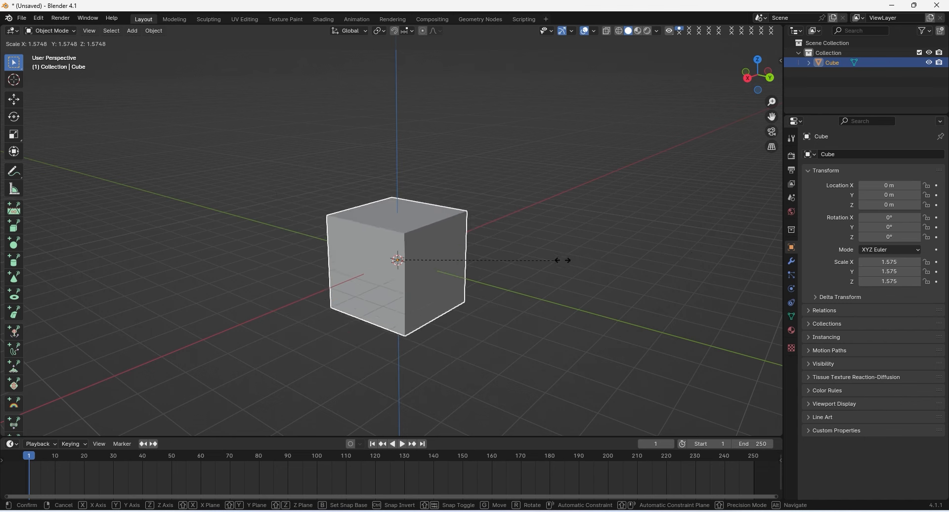
{"action": "key", "text": "Escape"}
{"action": "key", "text": "r"}
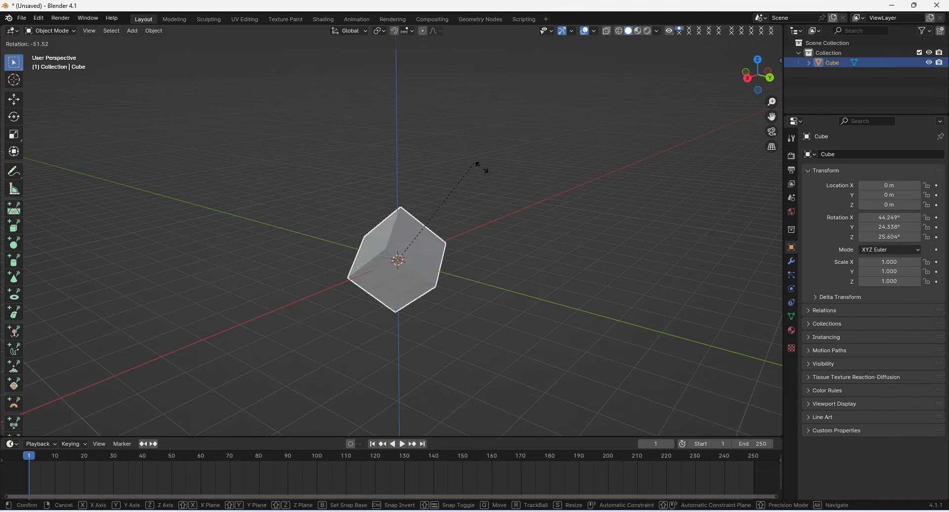
{"action": "key", "text": "Escape"}
{"action": "key", "text": "s"}
{"action": "key", "text": "Escape"}
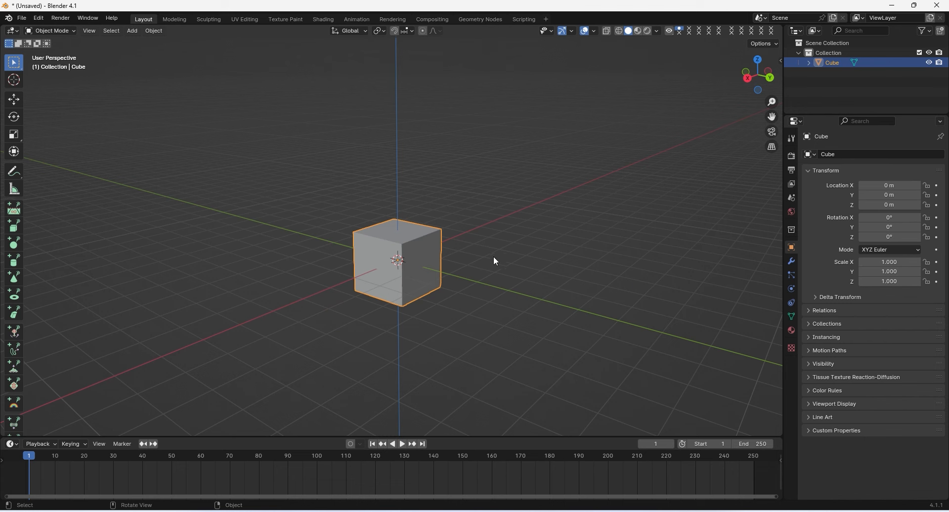
Step: Try scaling the cube along the global X, Y and Z axes one after another, cancelling each scaling
{"action": "key", "text": "s"}
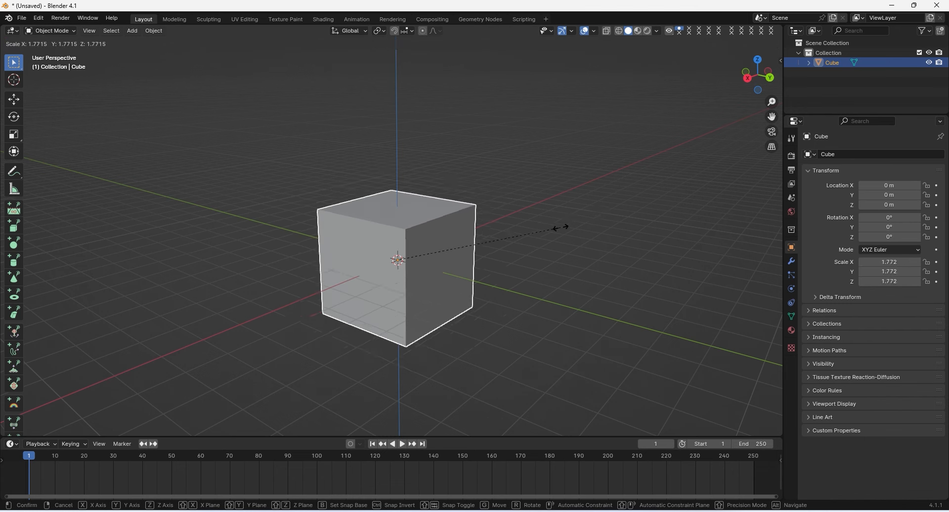
{"action": "key", "text": "x"}
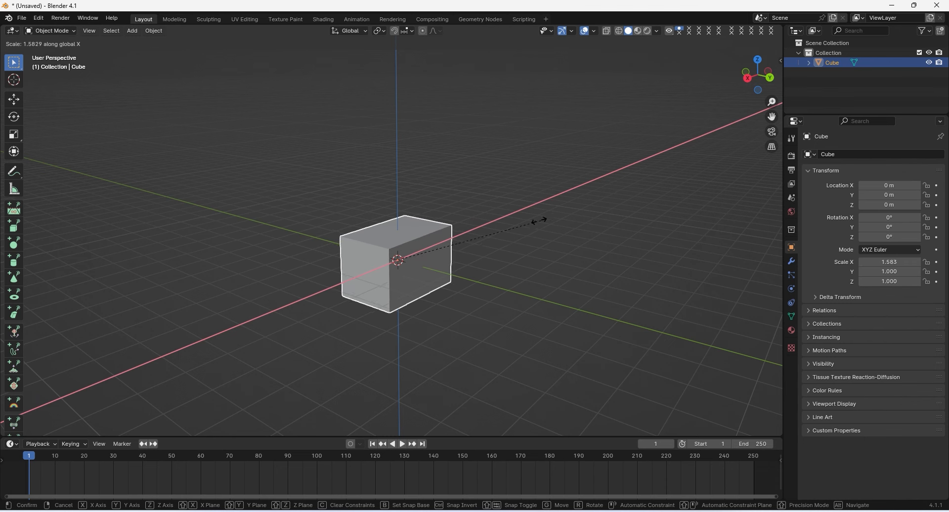
{"action": "key", "text": "Escape"}
{"action": "key", "text": "s"}
{"action": "key", "text": "y"}
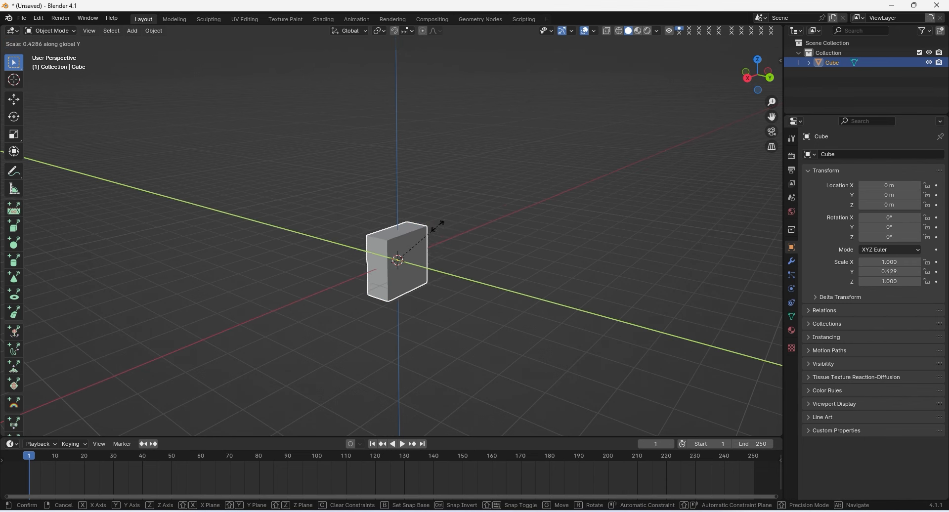
{"action": "key", "text": "Escape"}
{"action": "key", "text": "s"}
{"action": "key", "text": "z"}
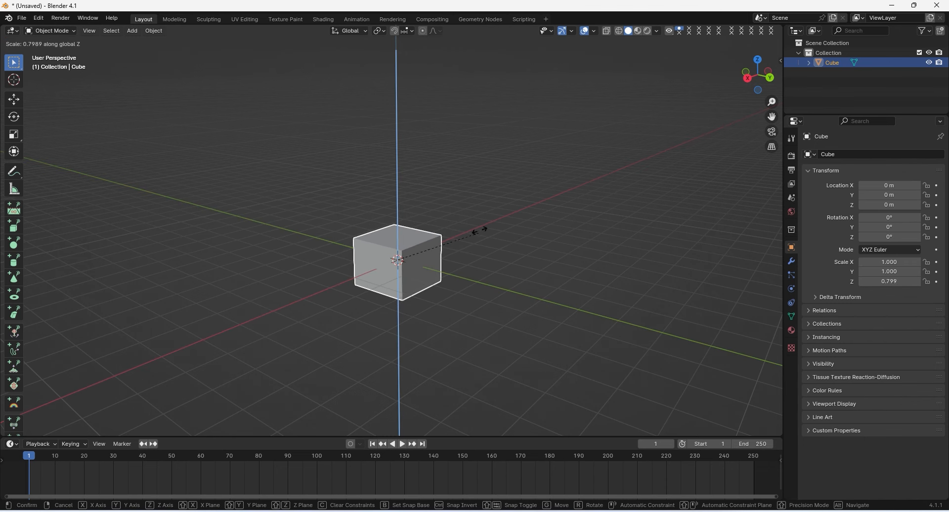
{"action": "key", "text": "Escape"}
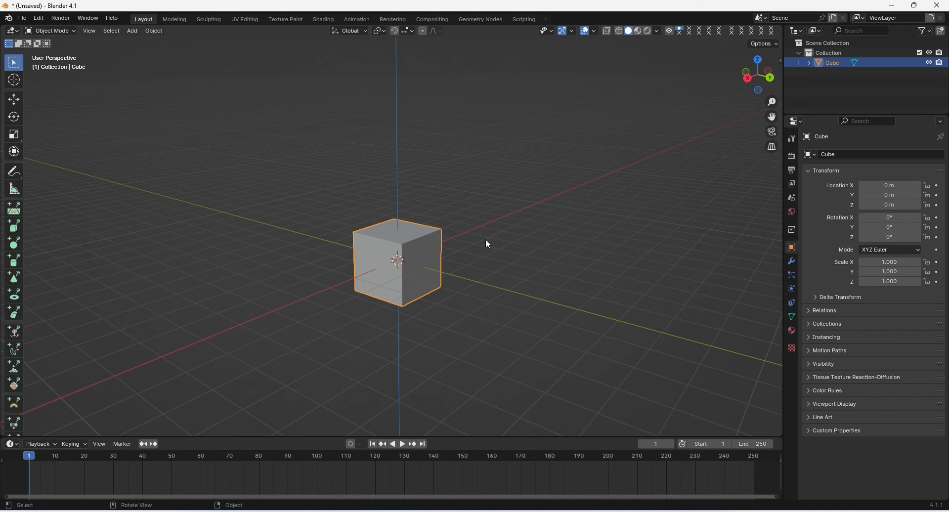
{"action": "left_click", "coordinate": [439, 12]}
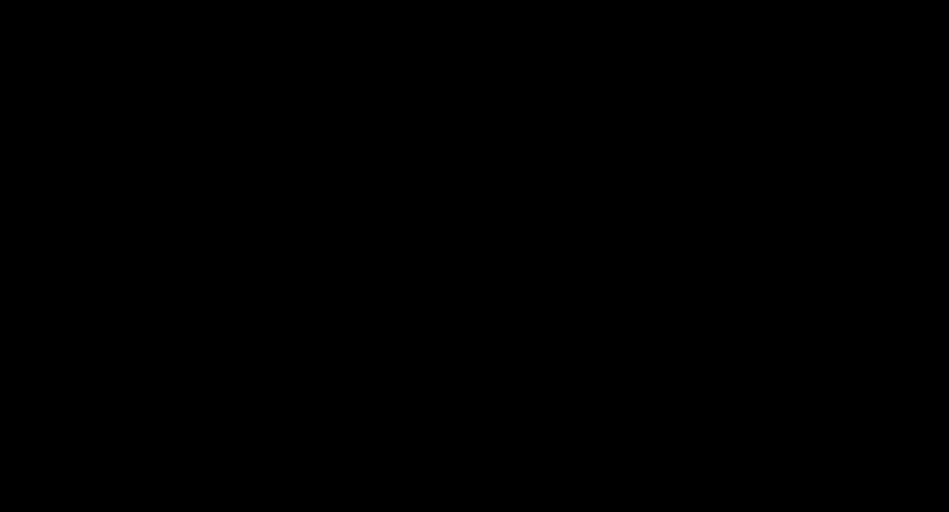